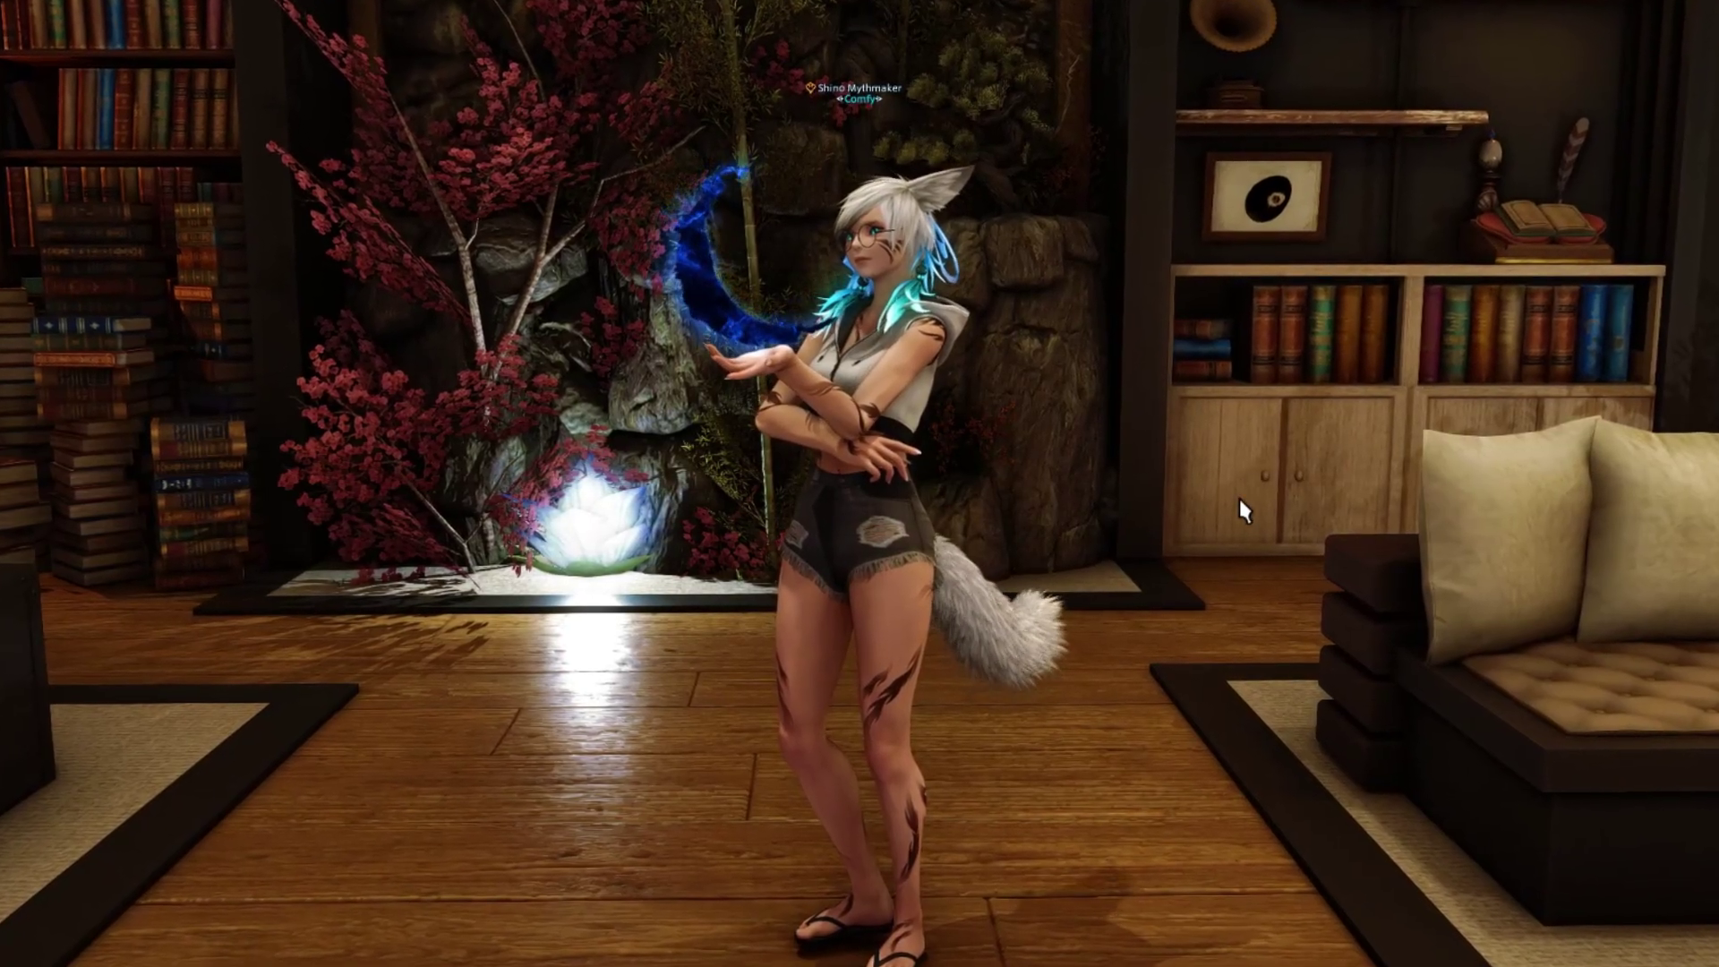
Step: Open VFXEditor's Pap Editor and load the Character > Miquote F > Idle animation
left_click(364, 13)
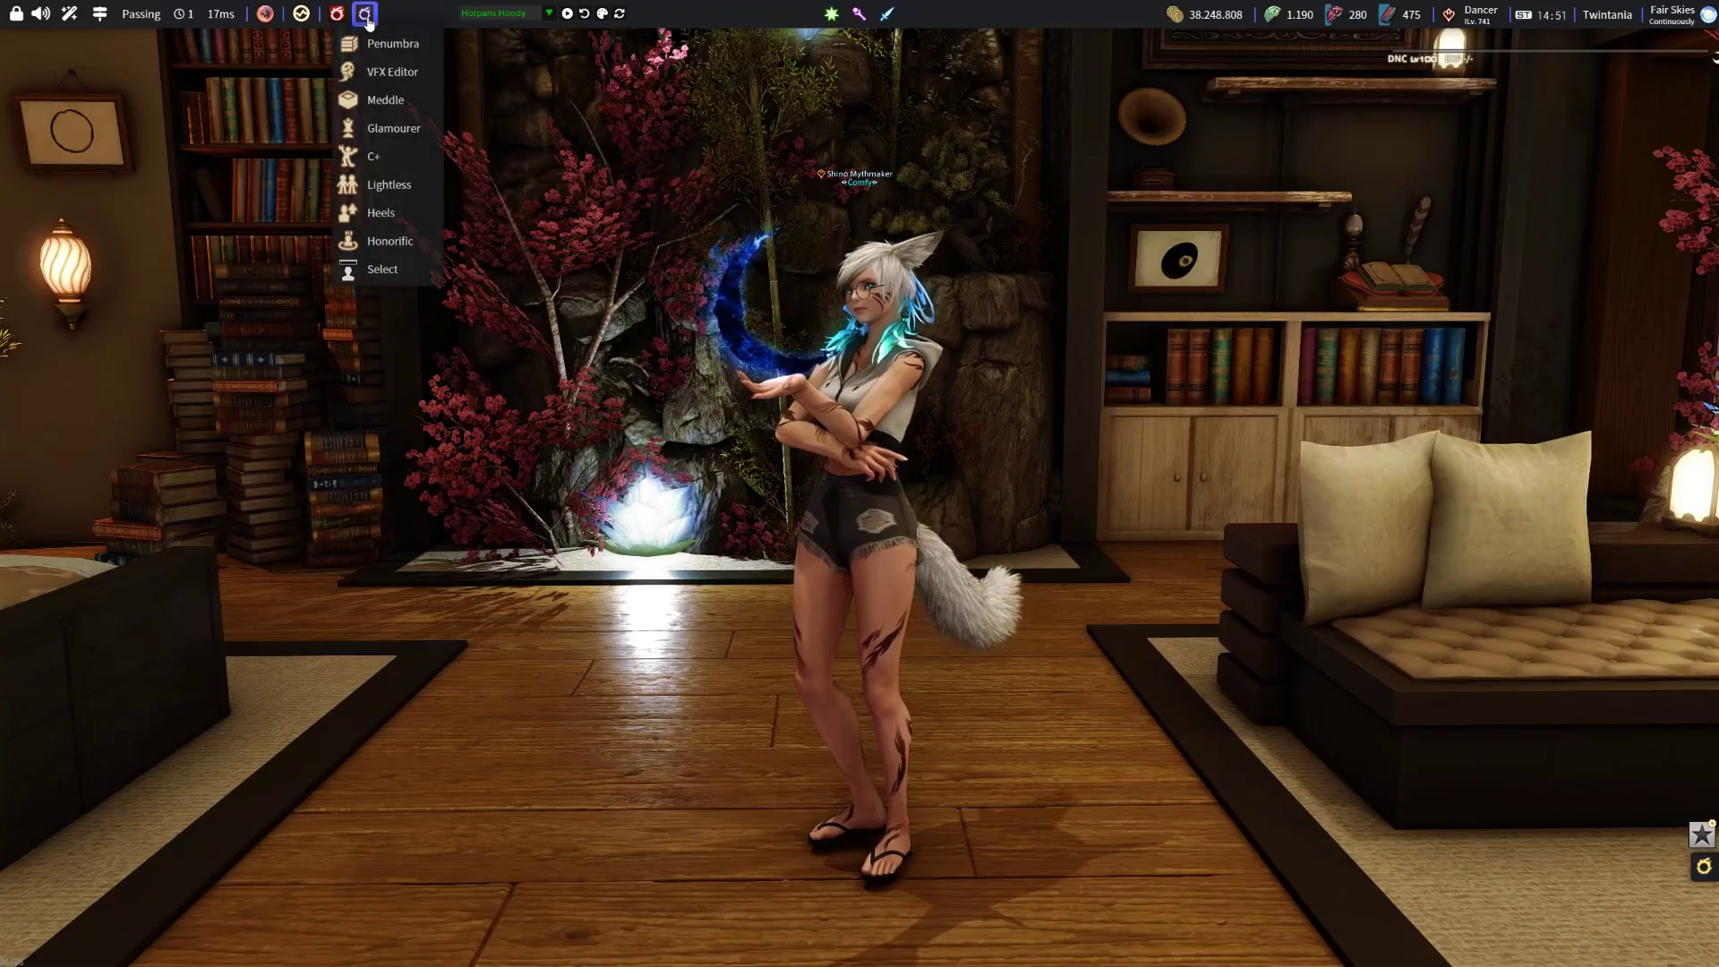
left_click(387, 69)
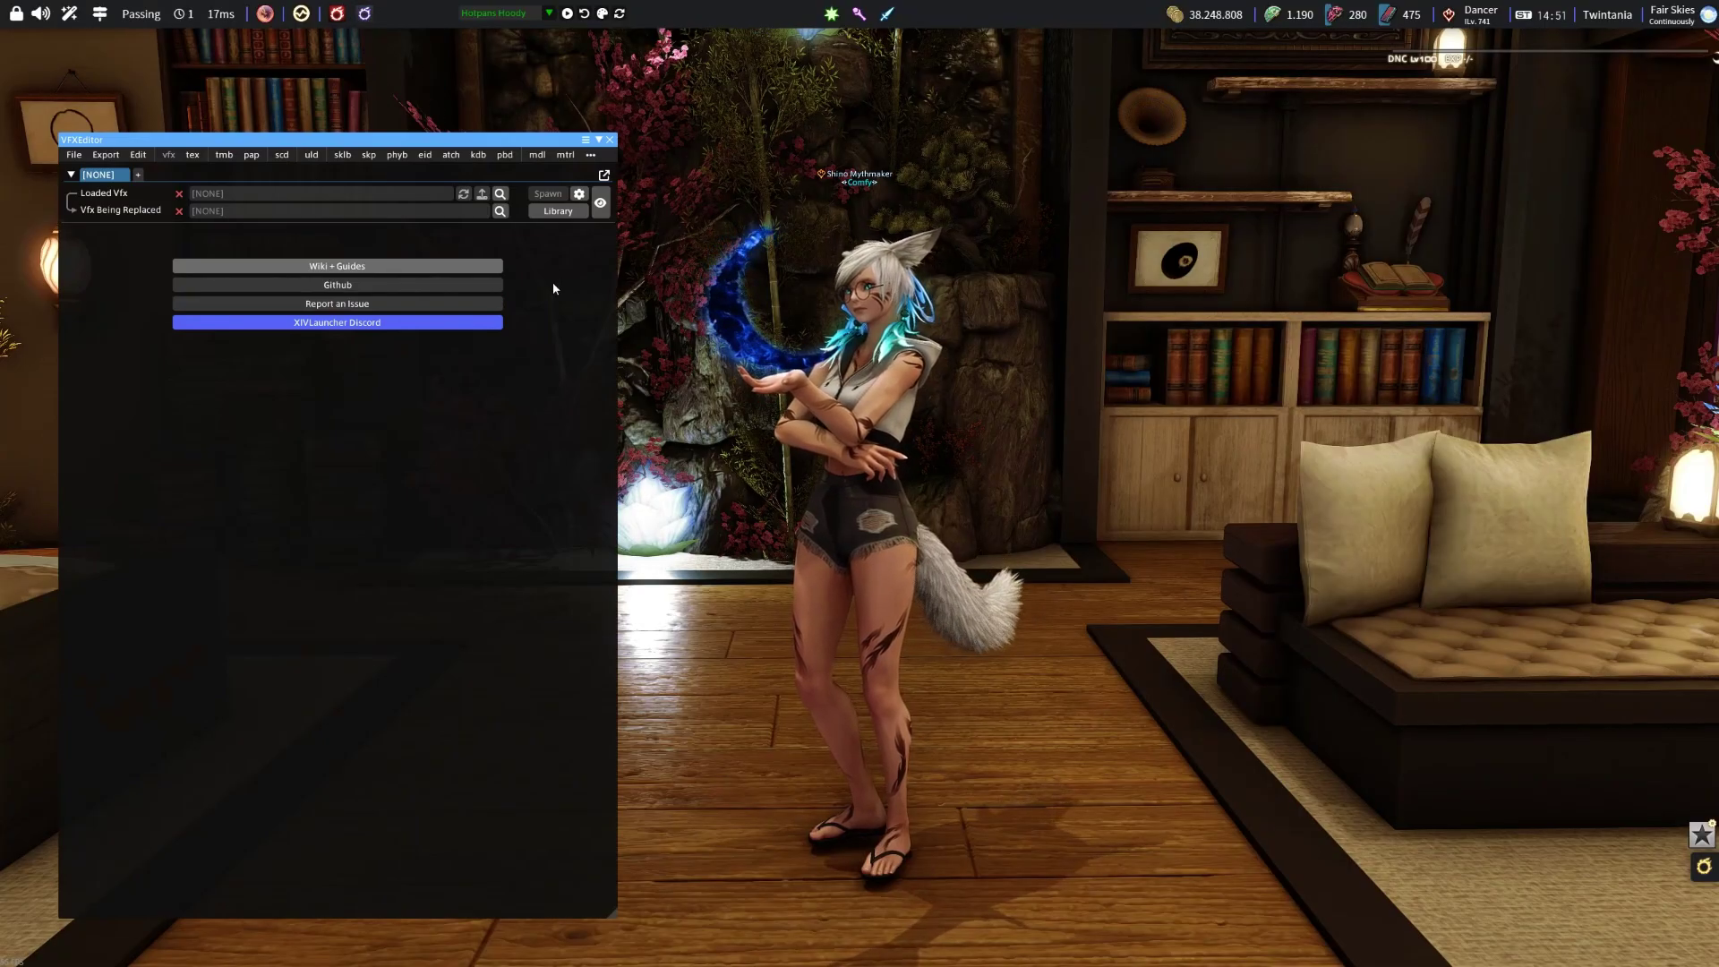
left_click(252, 155)
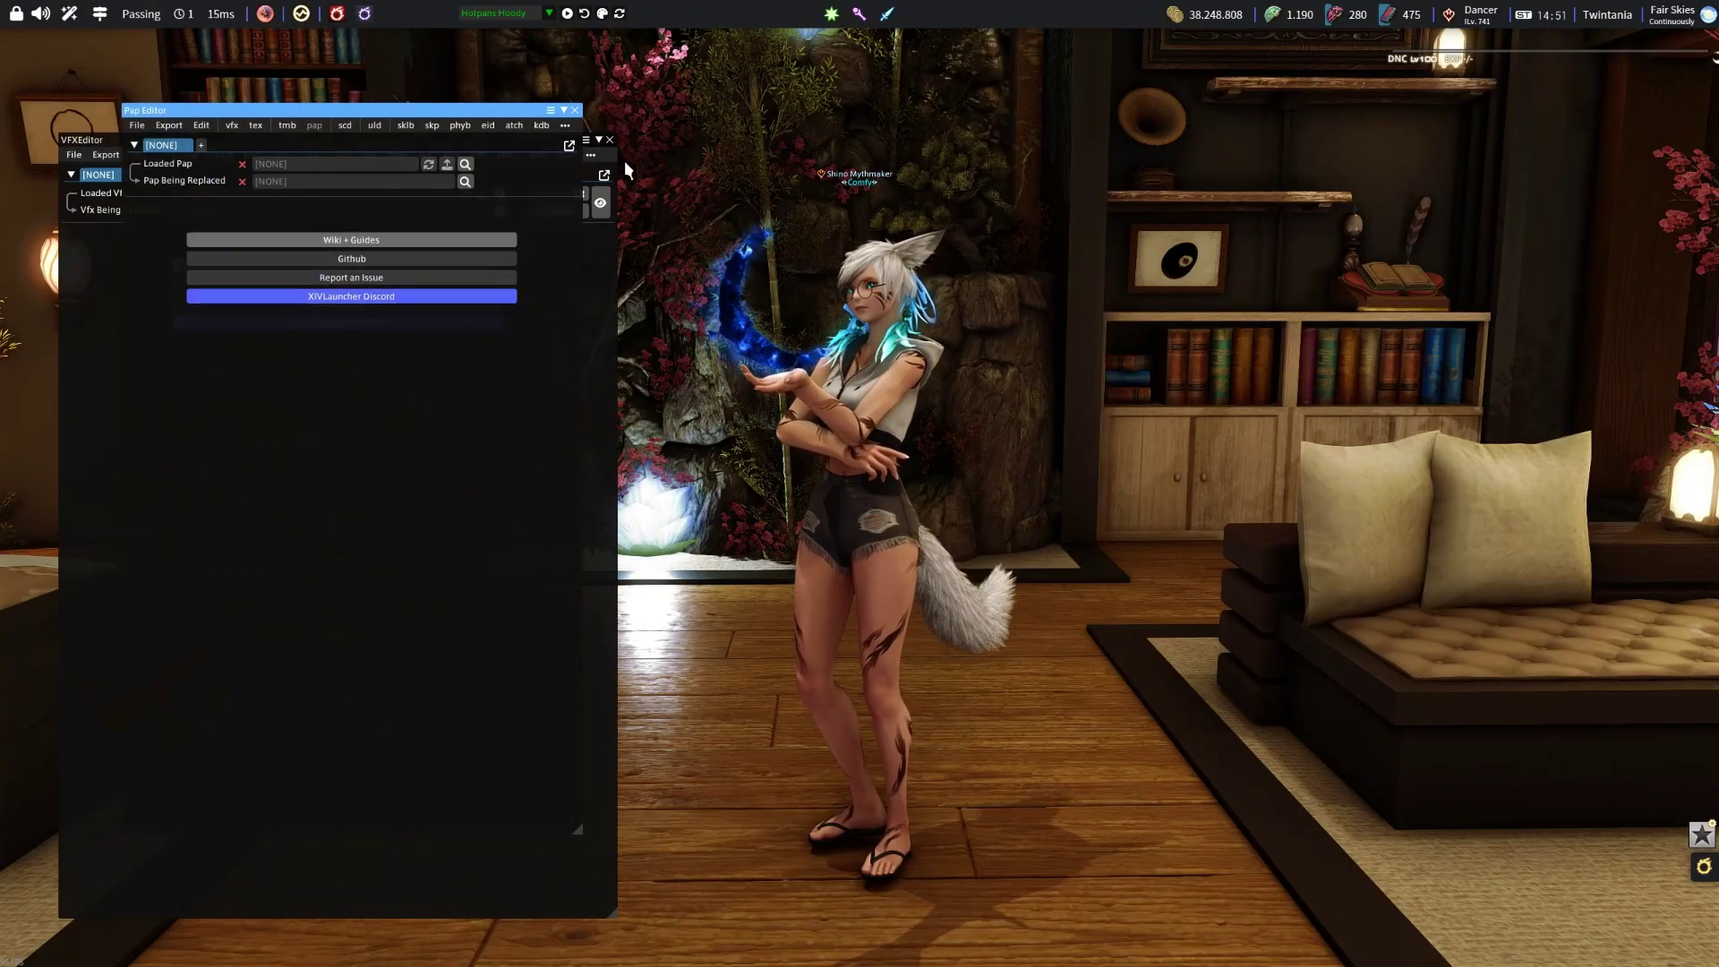
left_click(610, 140)
left_click(464, 164)
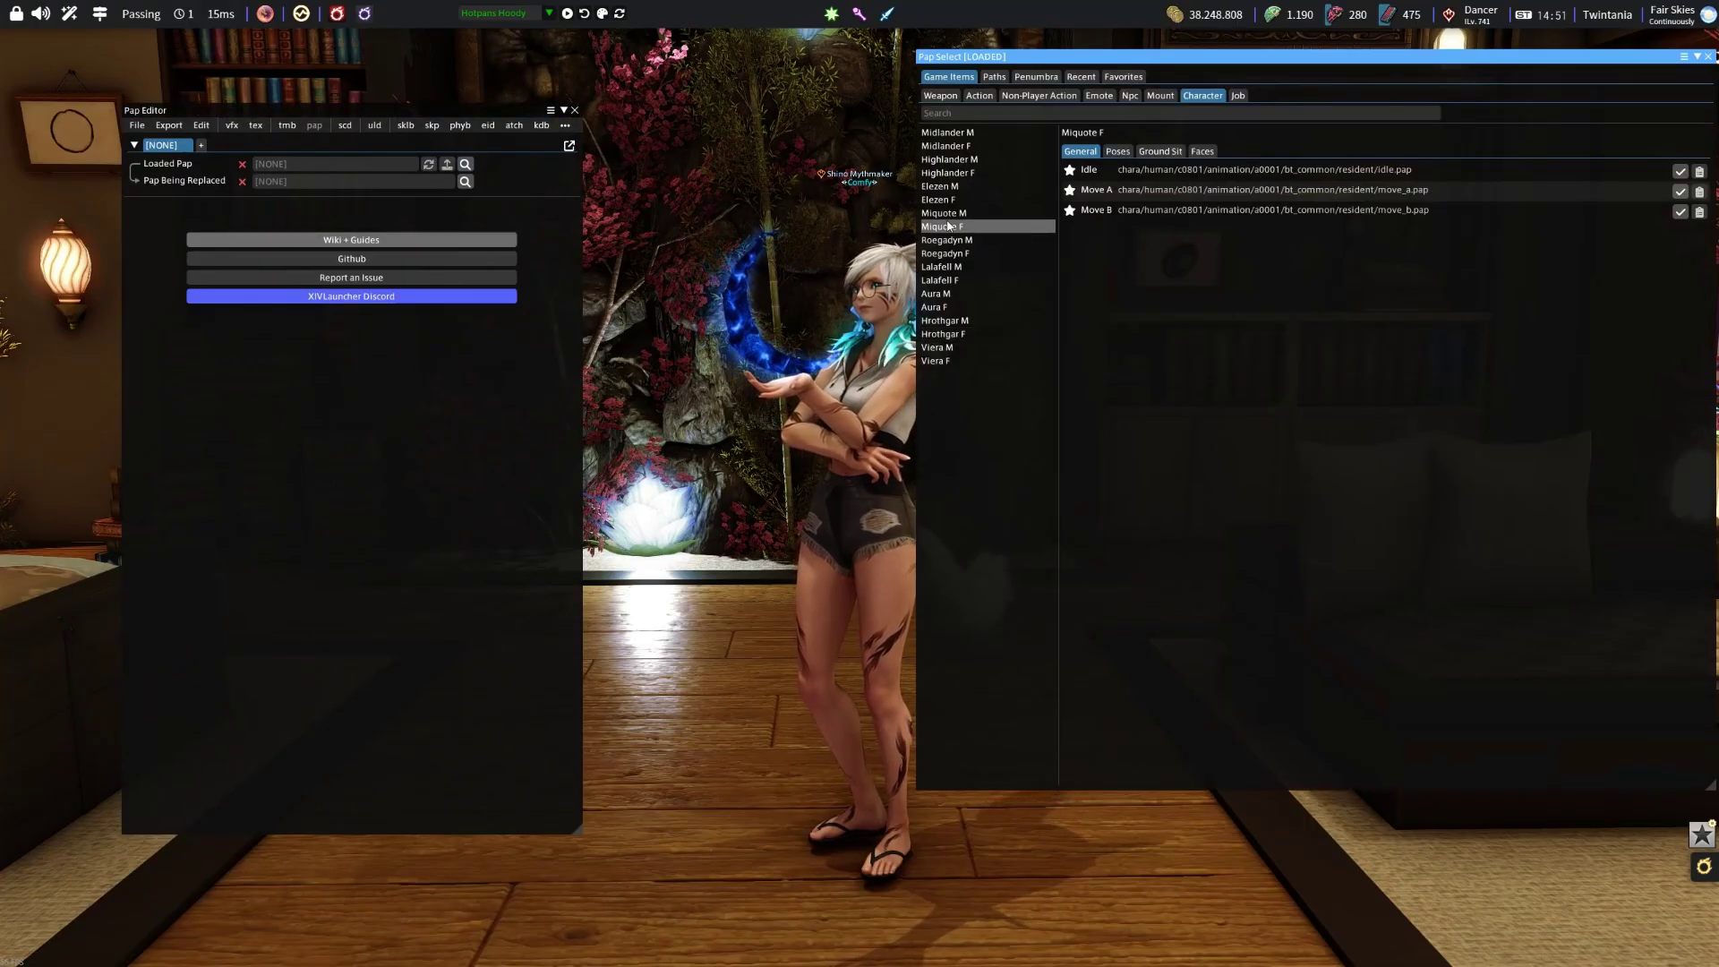
left_click(1133, 172)
left_click_drag(1592, 81, 1498, 137)
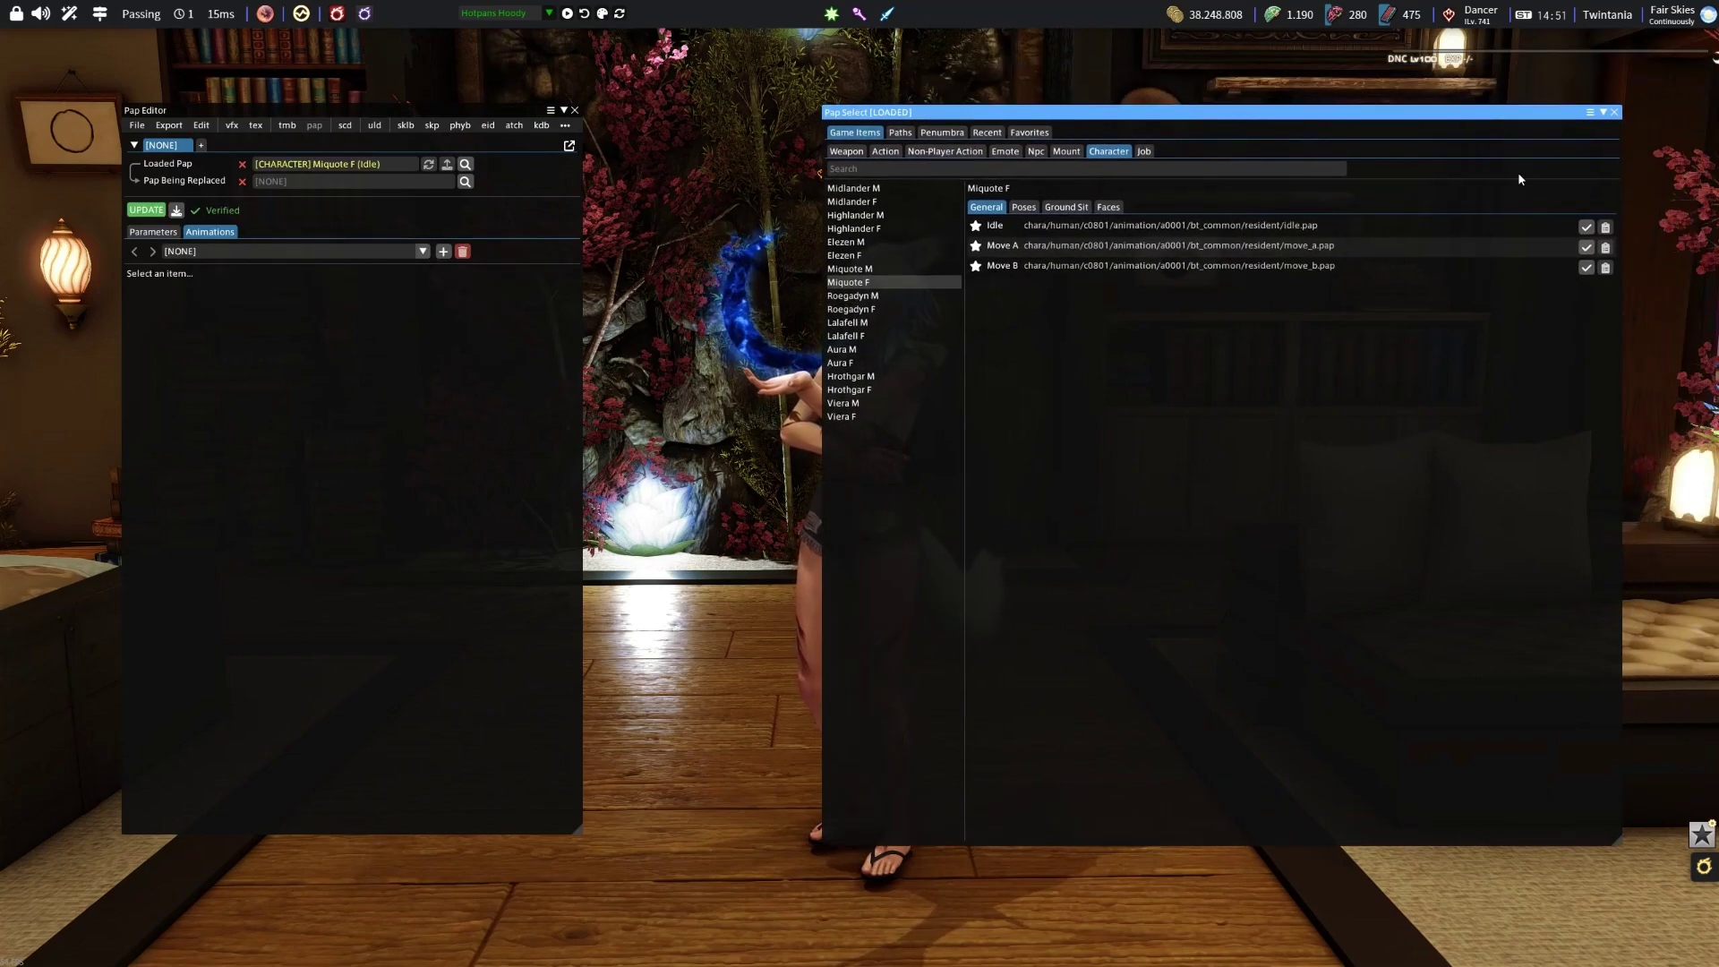
left_click(1615, 112)
Step: Check the idle pap's parameters (Model Id 801, Human skeleton), then collapse the editor
left_click_drag(369, 330, 364, 325)
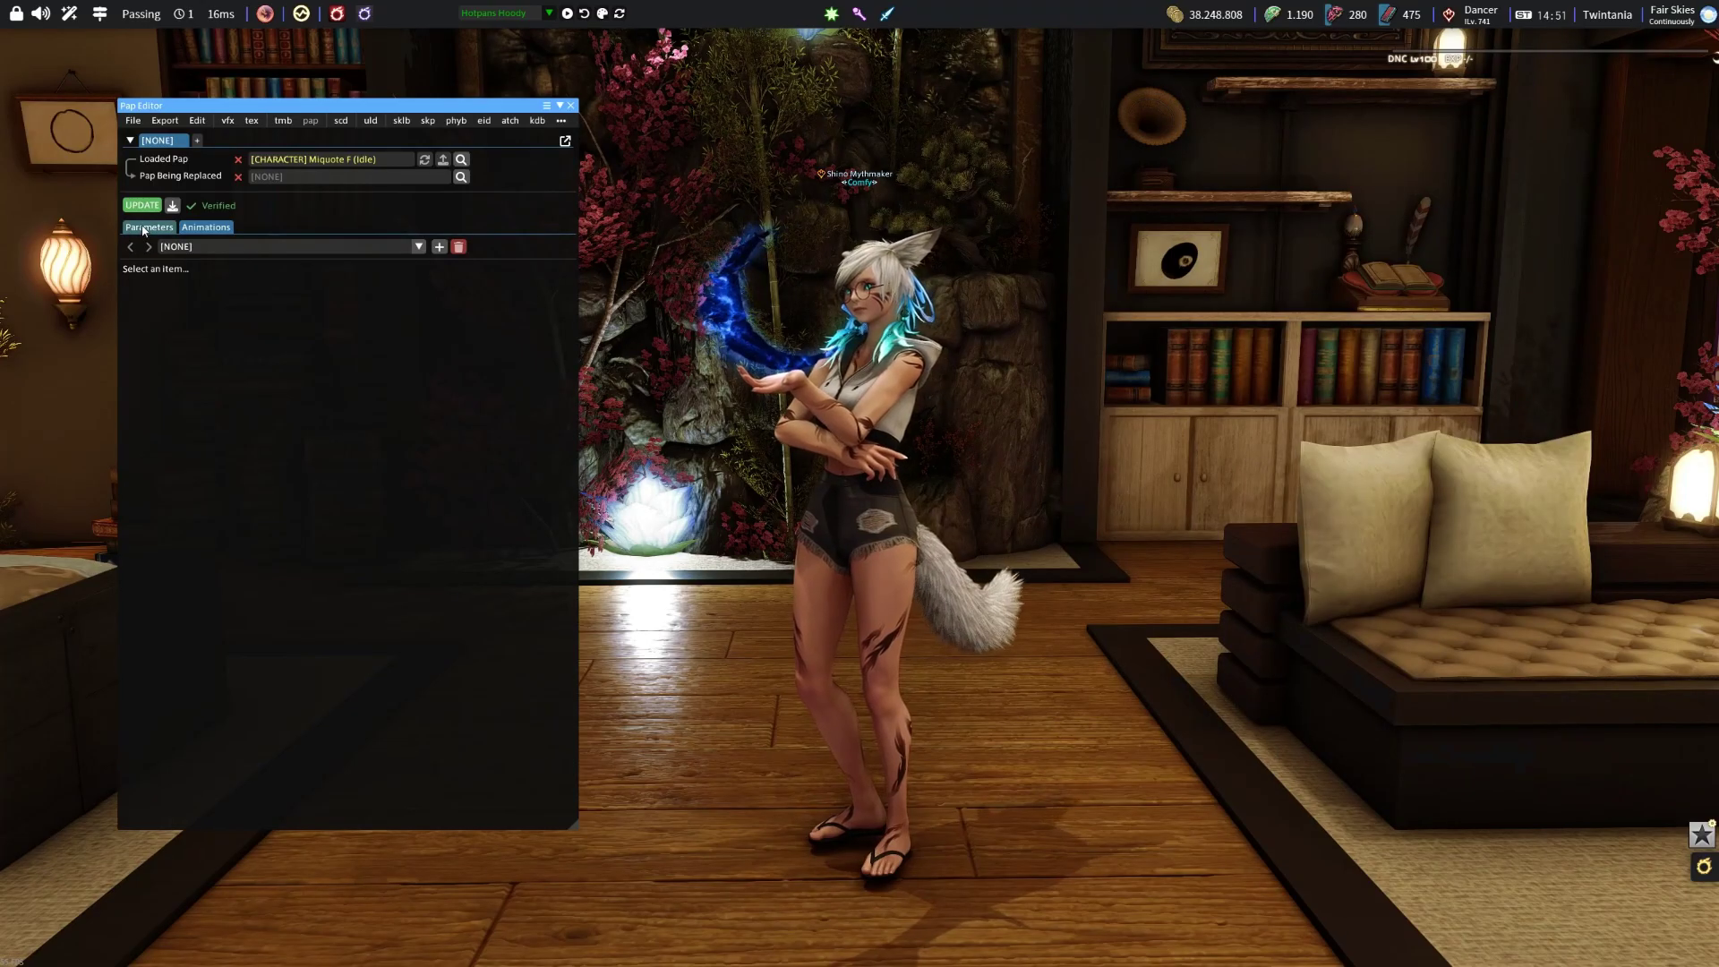
left_click(144, 228)
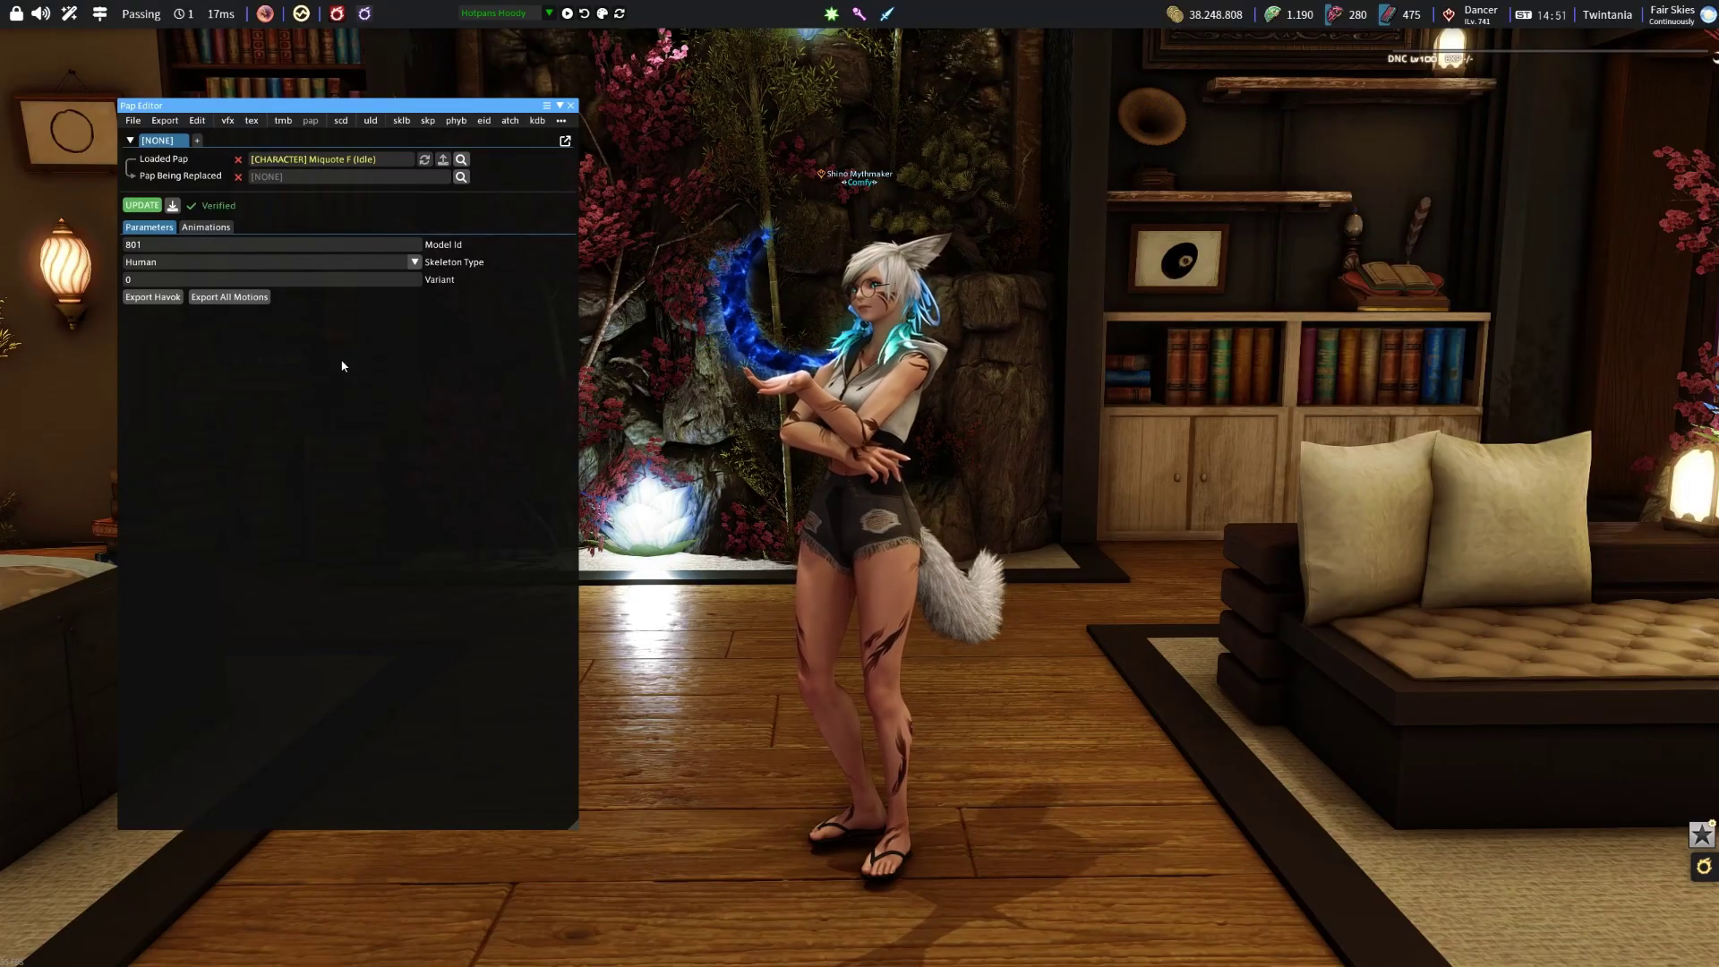
left_click(560, 105)
Step: Move the collapsed Pap Editor aside and review the character's Customization in Glamourer, then close it
left_click_drag(537, 105, 470, 84)
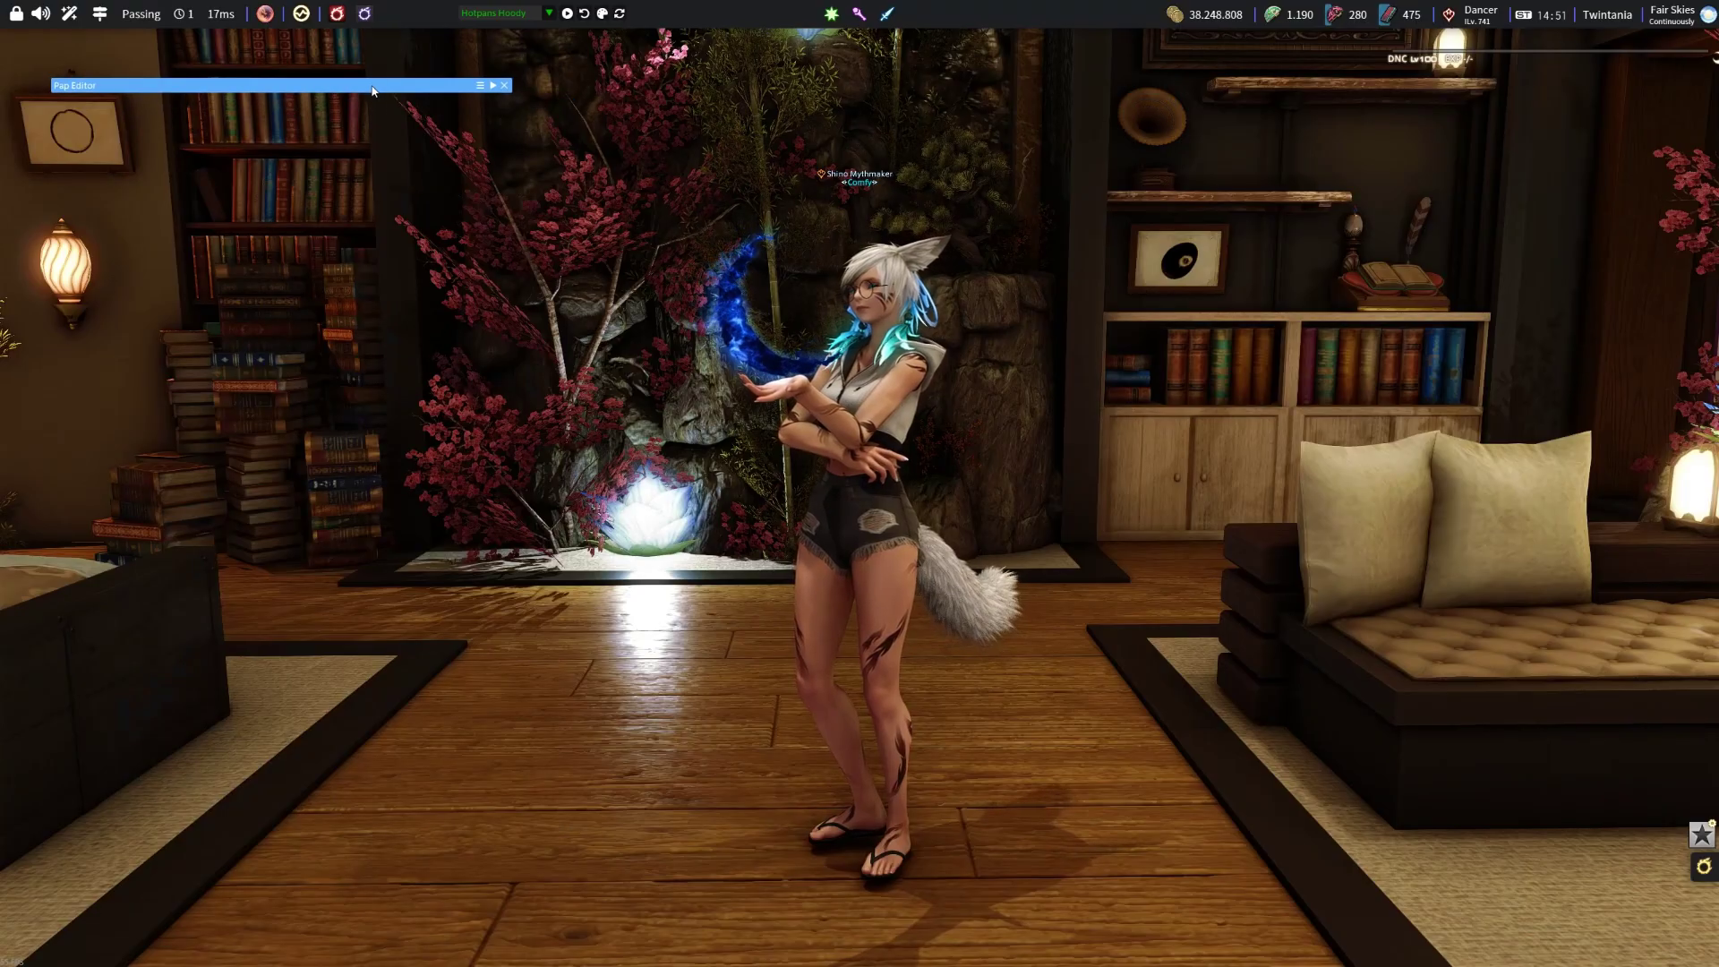
left_click(366, 14)
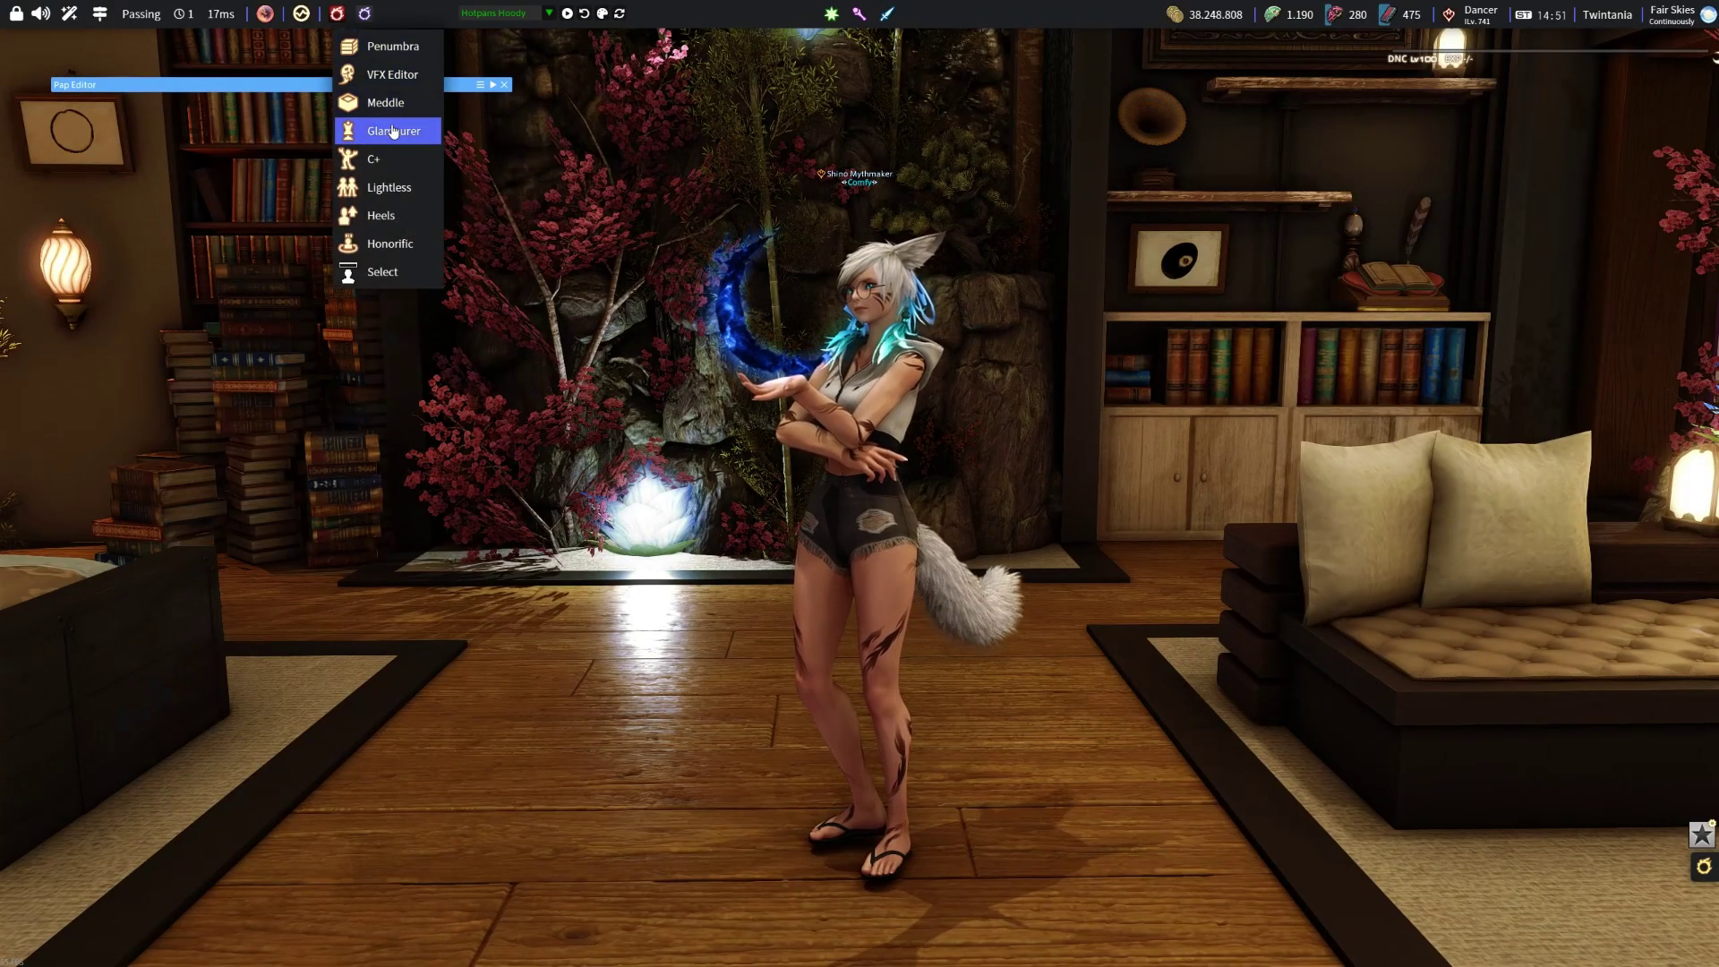
left_click(392, 125)
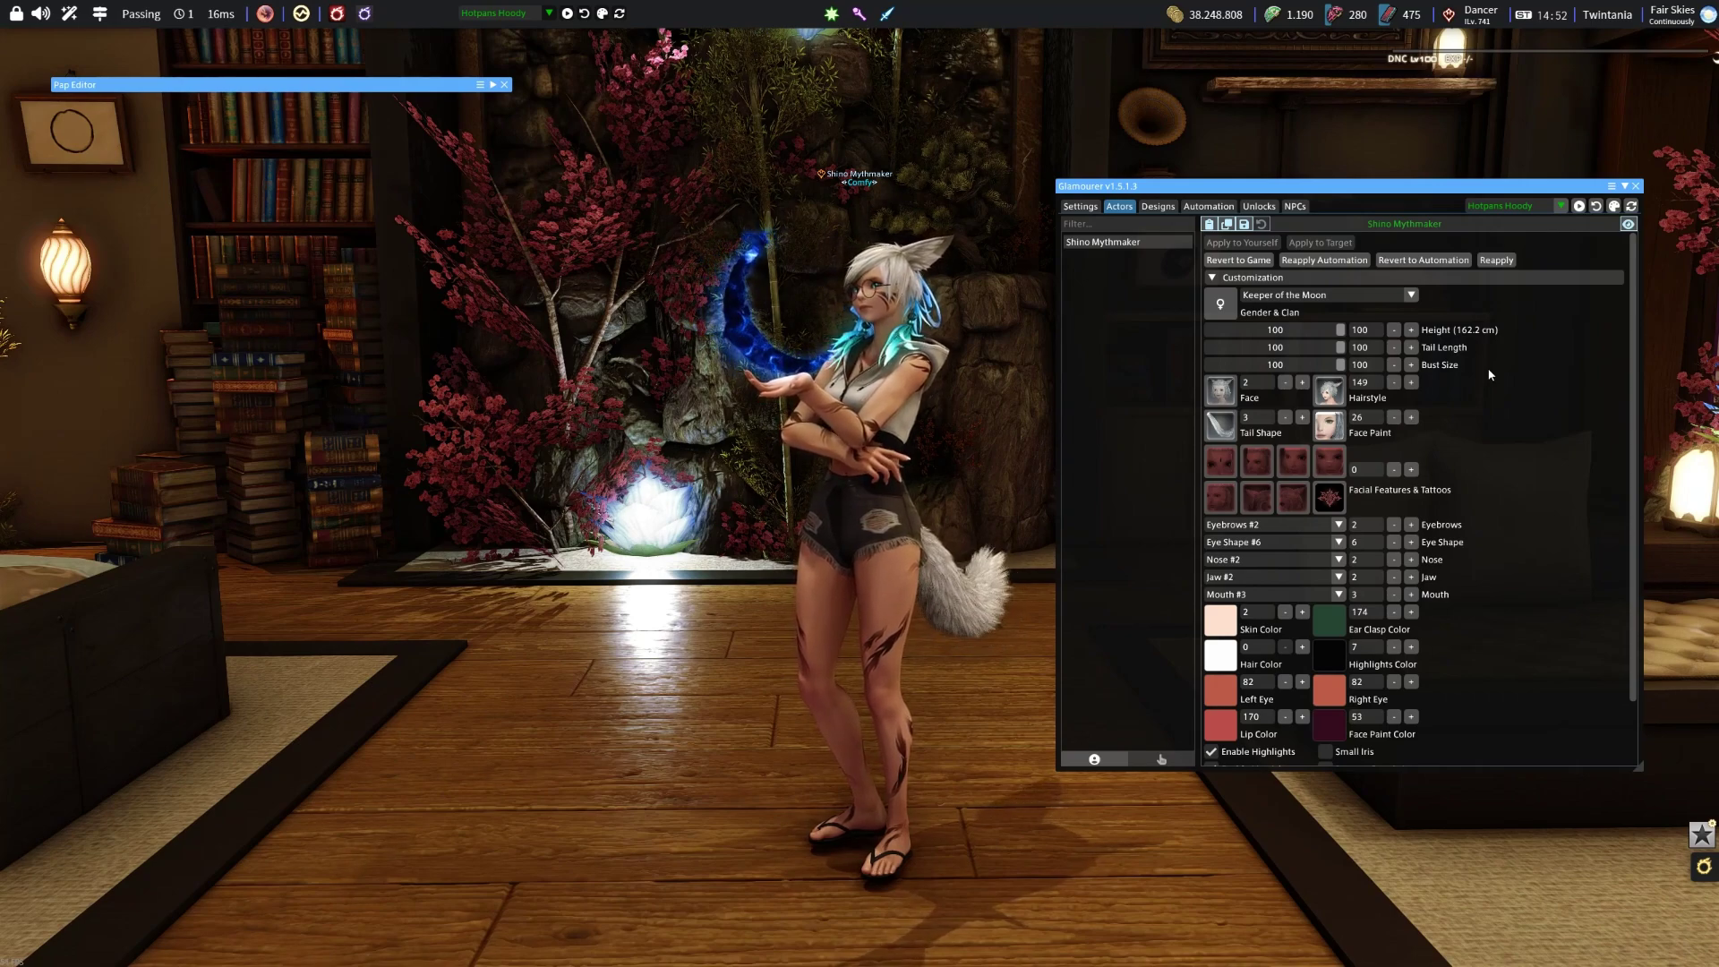
left_click(1636, 187)
Step: Open Meddle and export all models as GLTF with Reference Pose as the pose mode
left_click(364, 18)
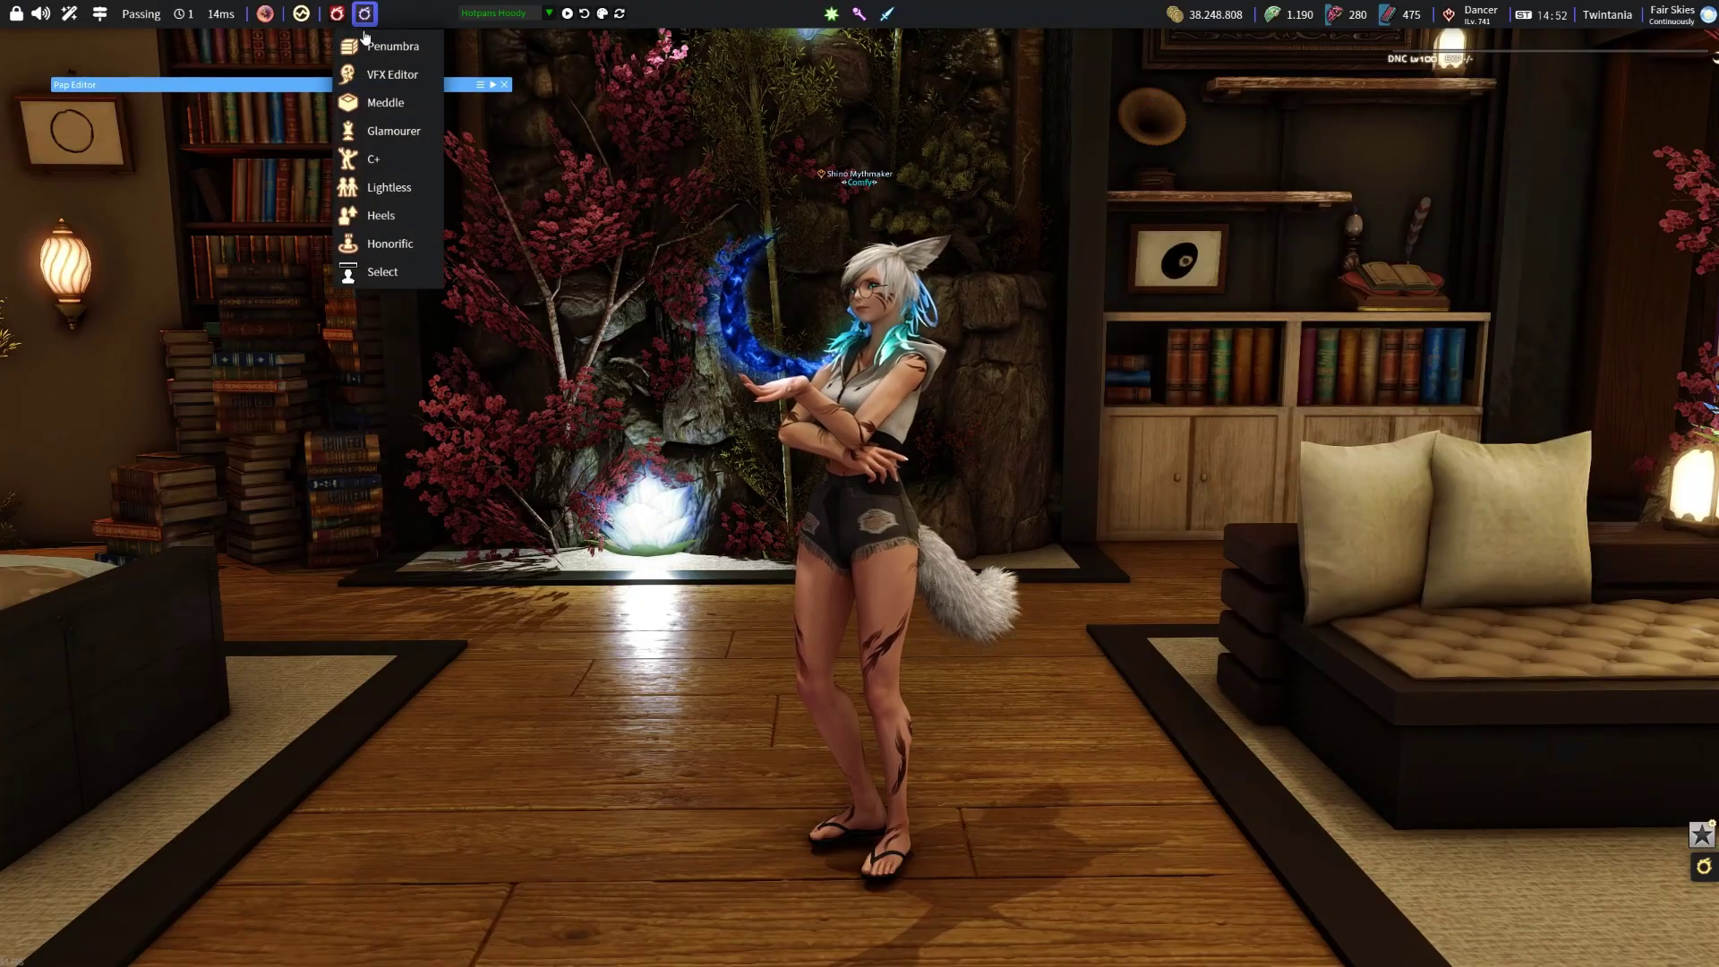
left_click(385, 102)
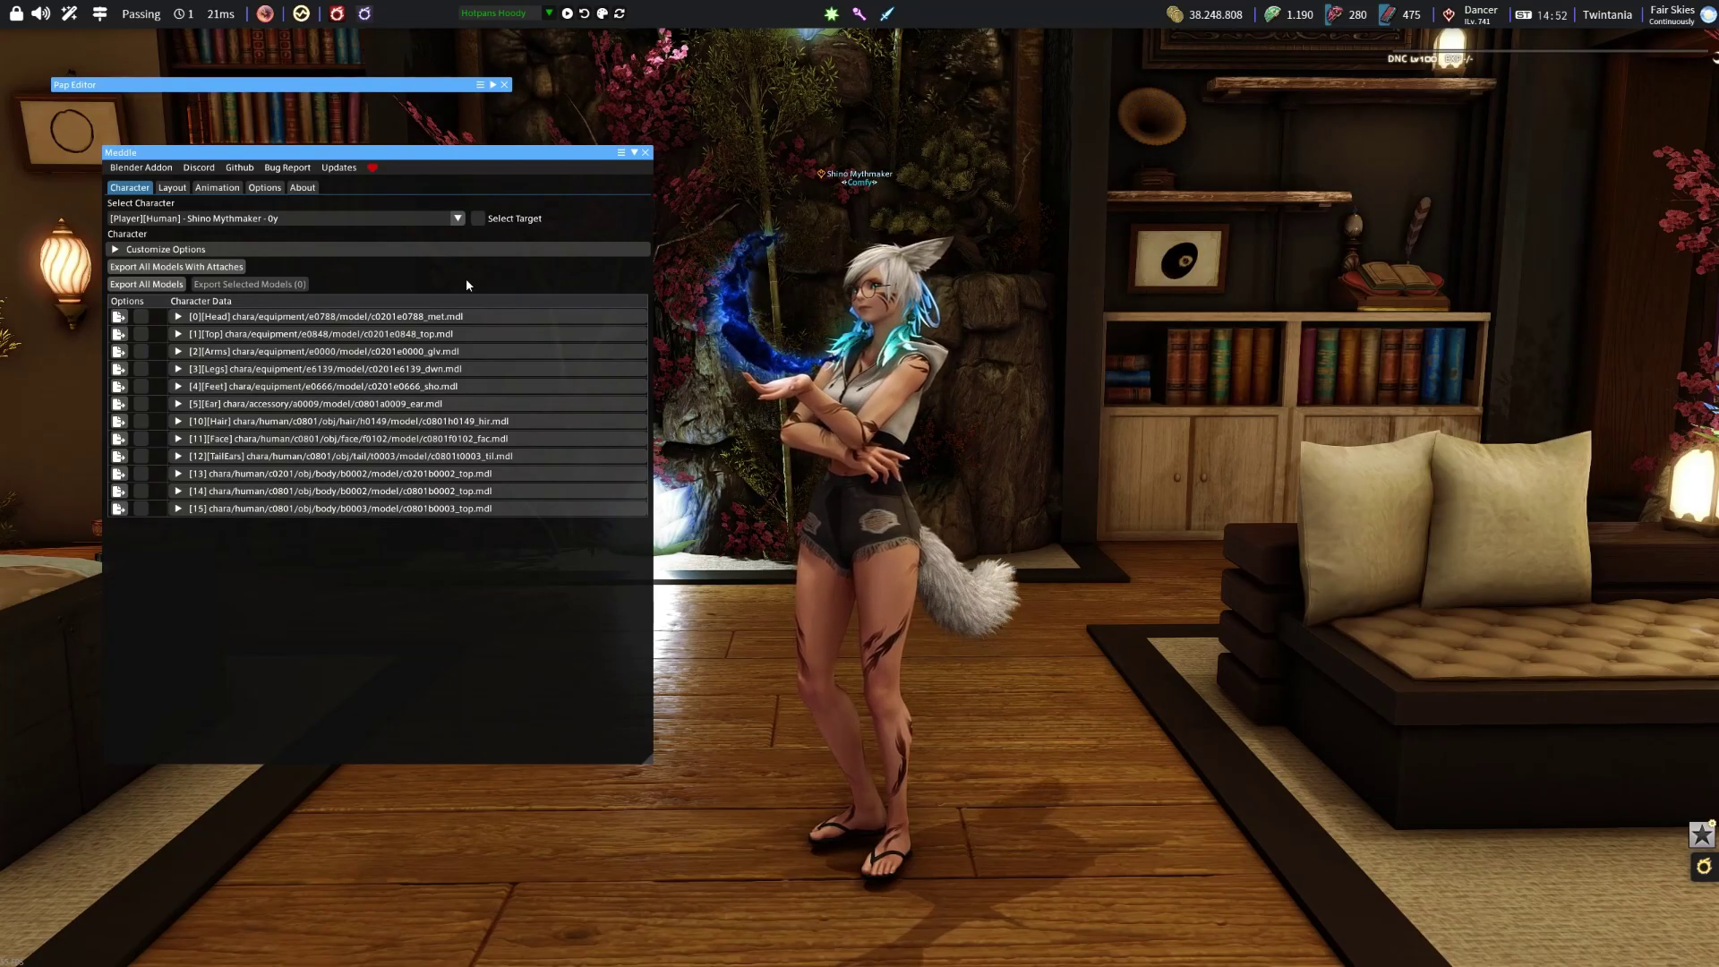
left_click(144, 284)
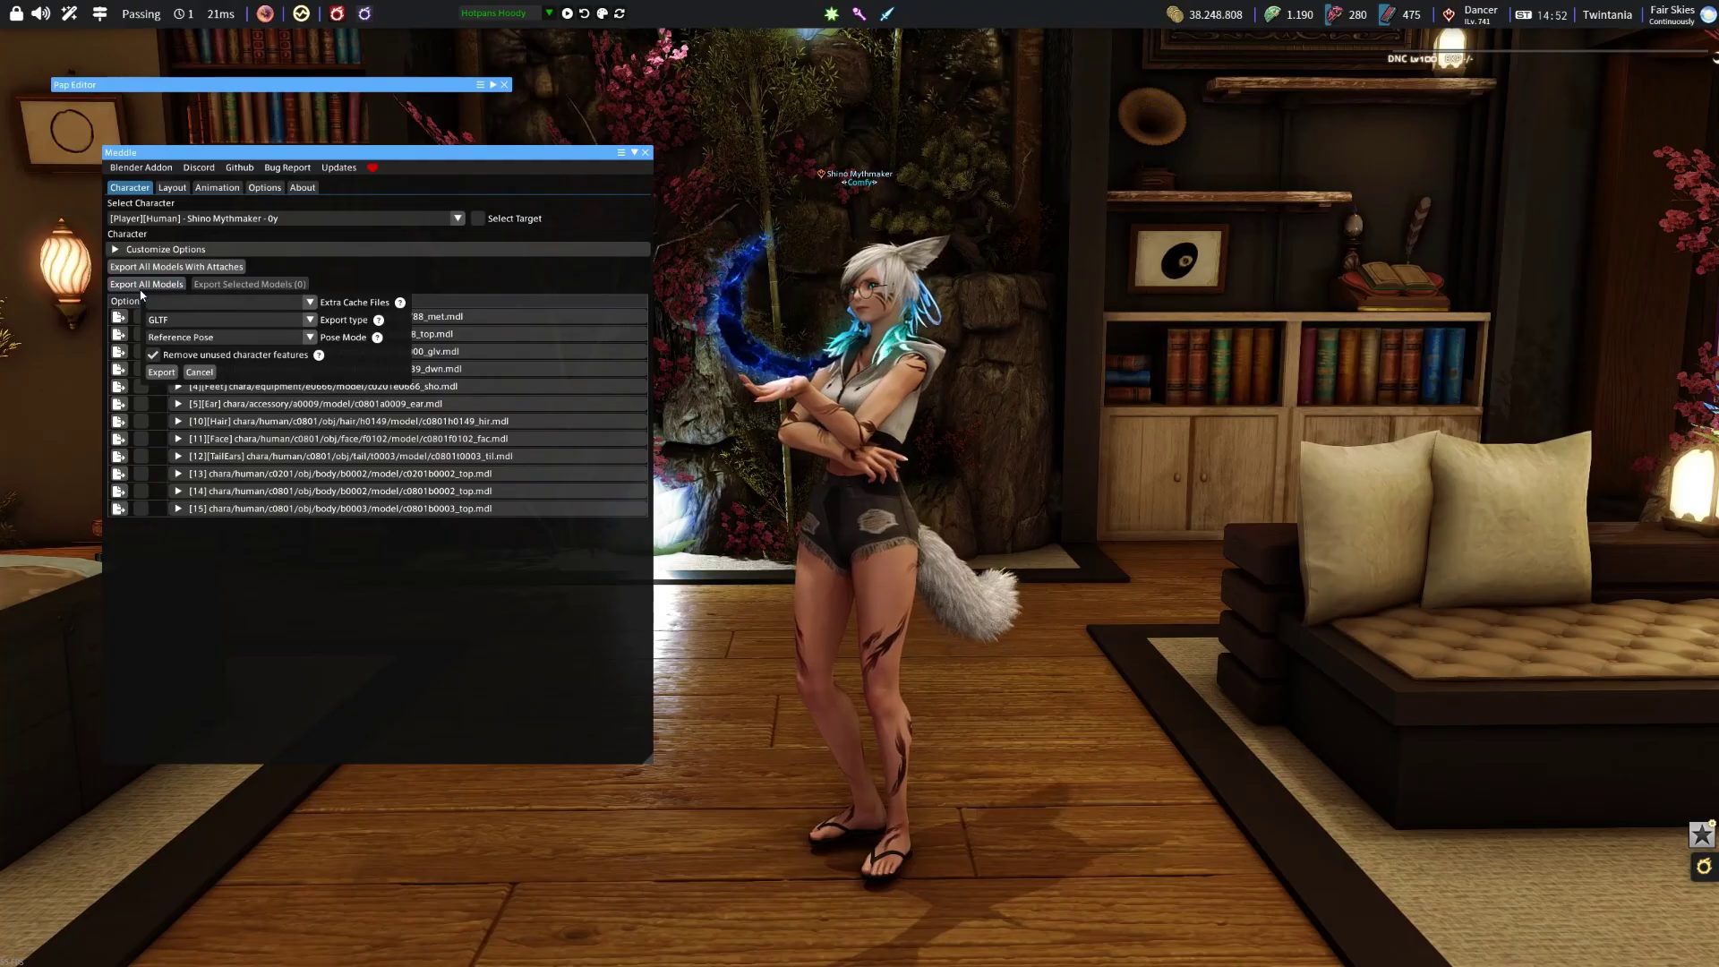
left_click(168, 339)
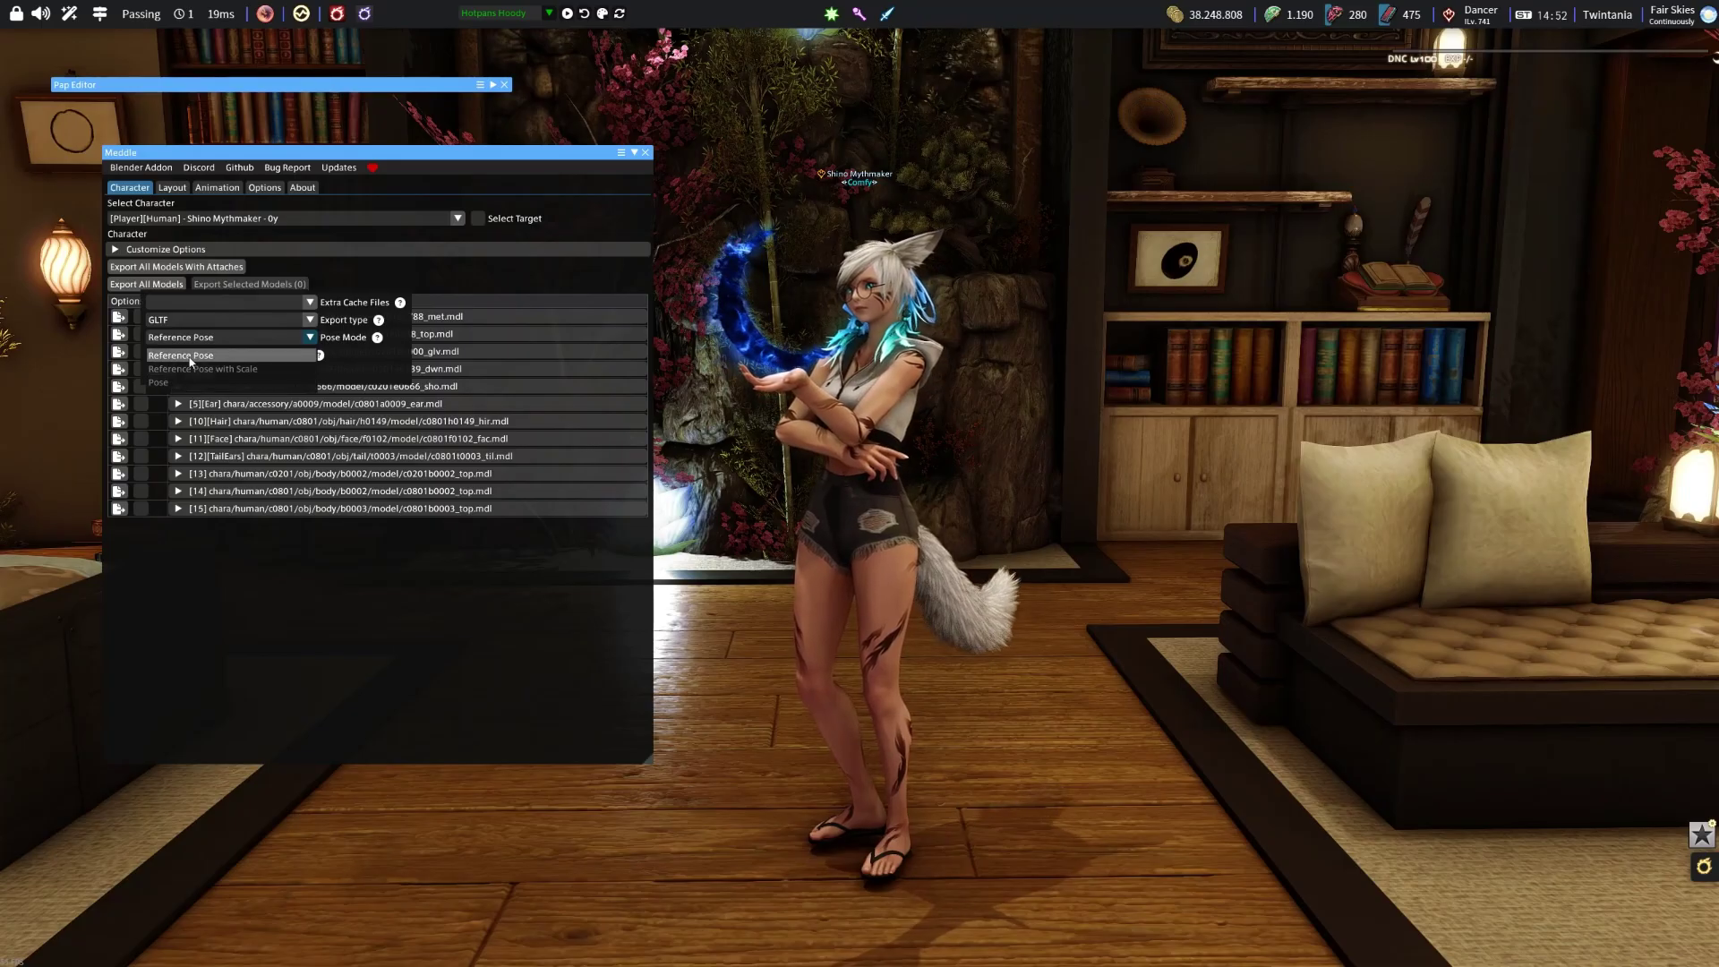
left_click(214, 357)
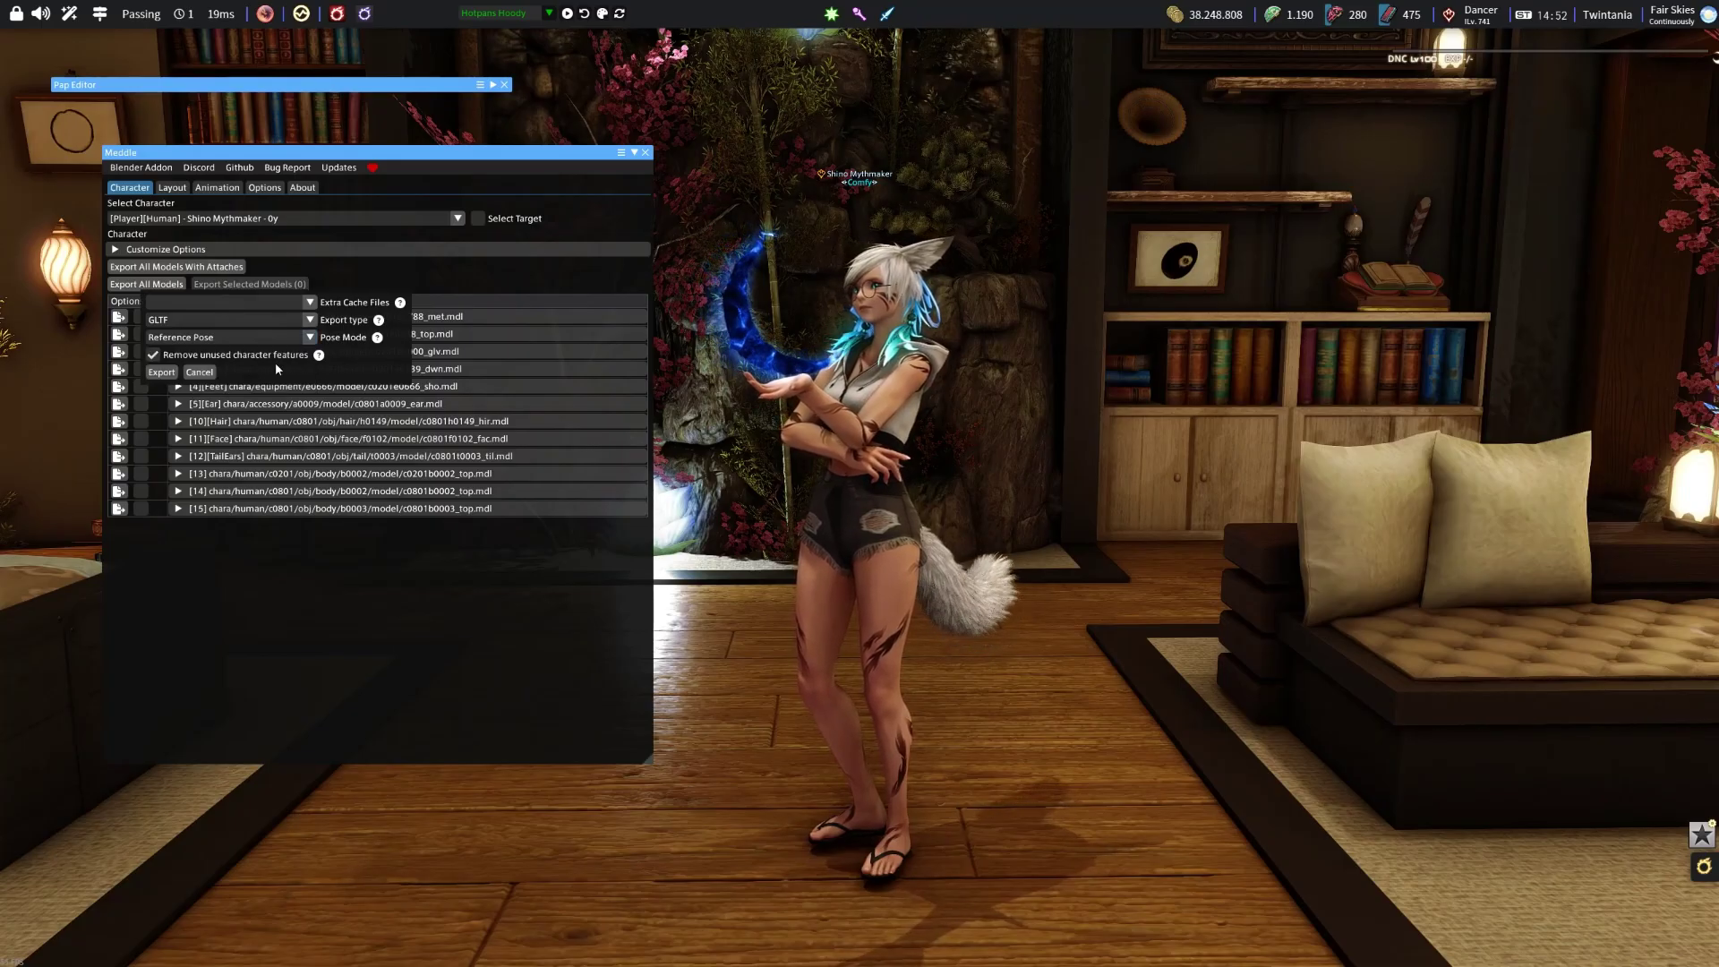
left_click(161, 372)
Step: Save the export into a new Desktop folder named 'Tutorial 3'
left_click(75, 163)
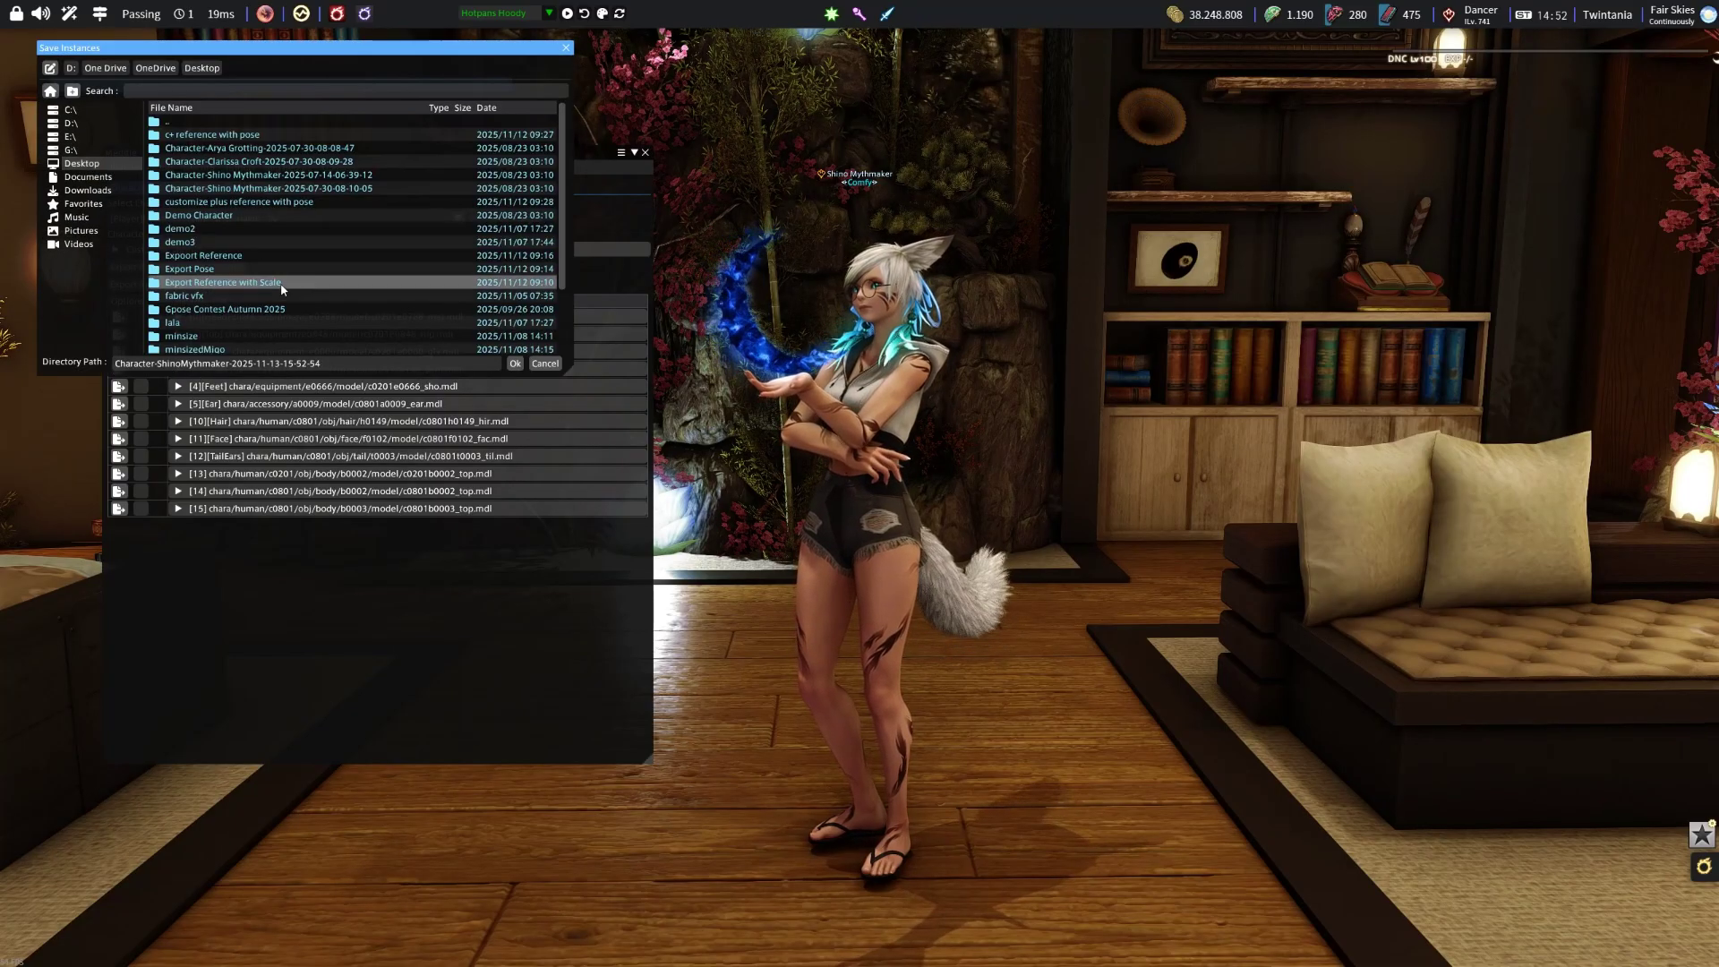
left_click(116, 362)
type("Tutorial 3")
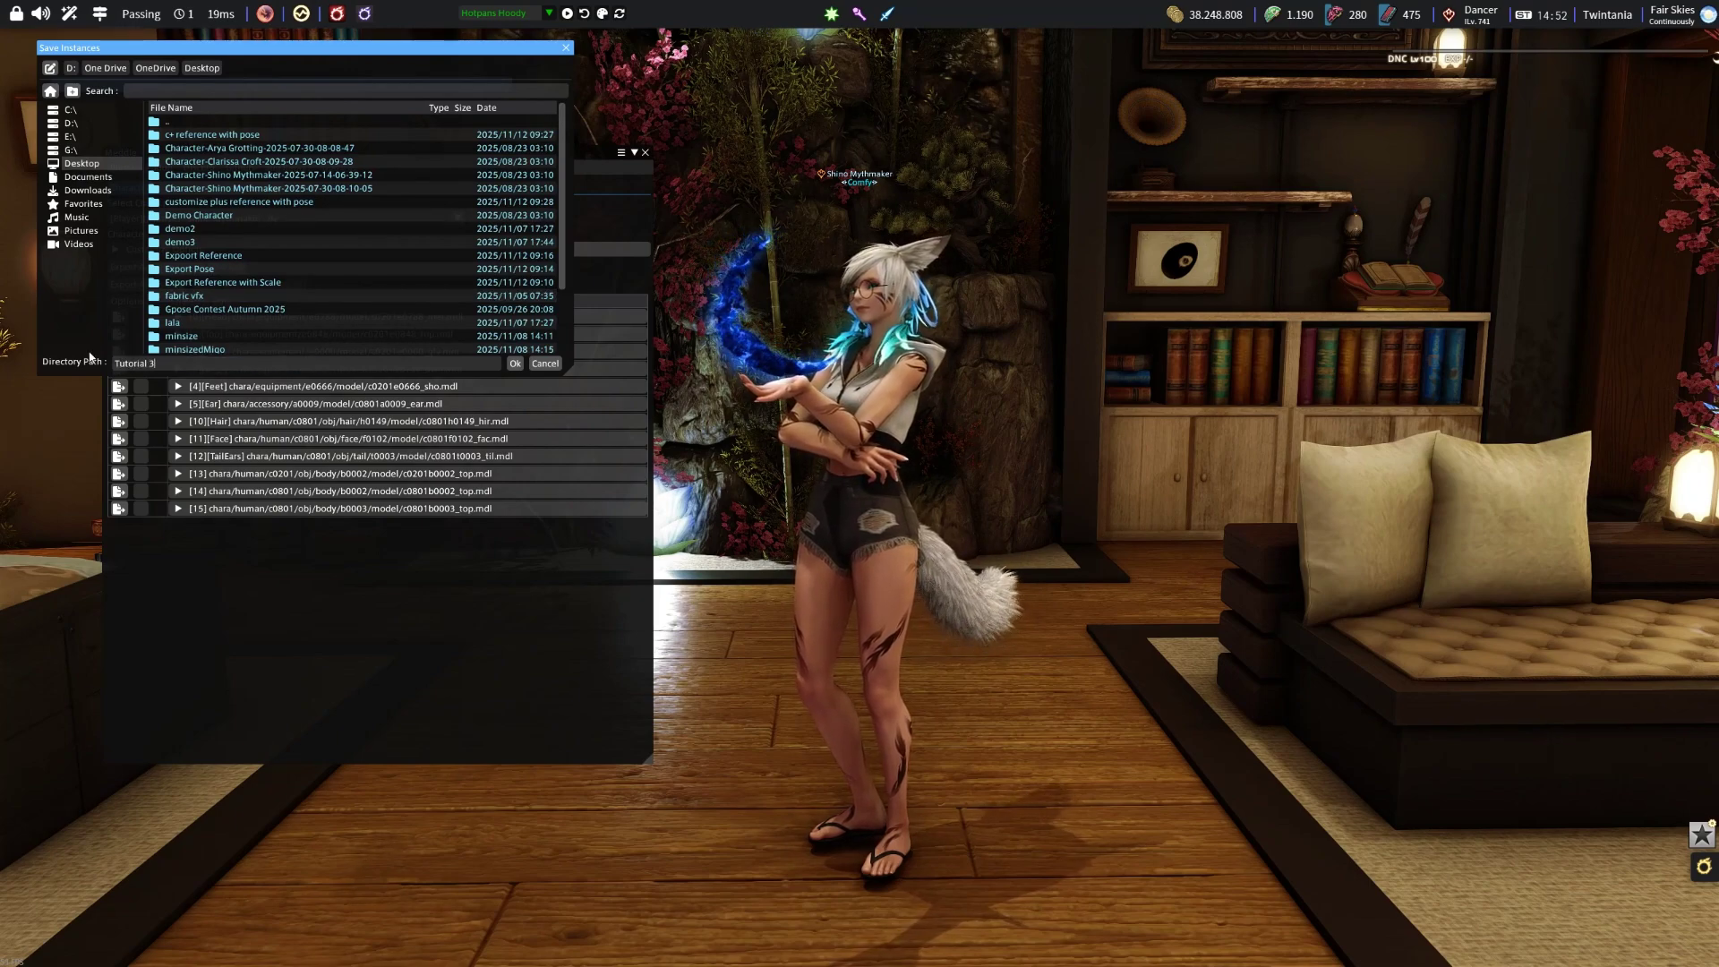
left_click(515, 364)
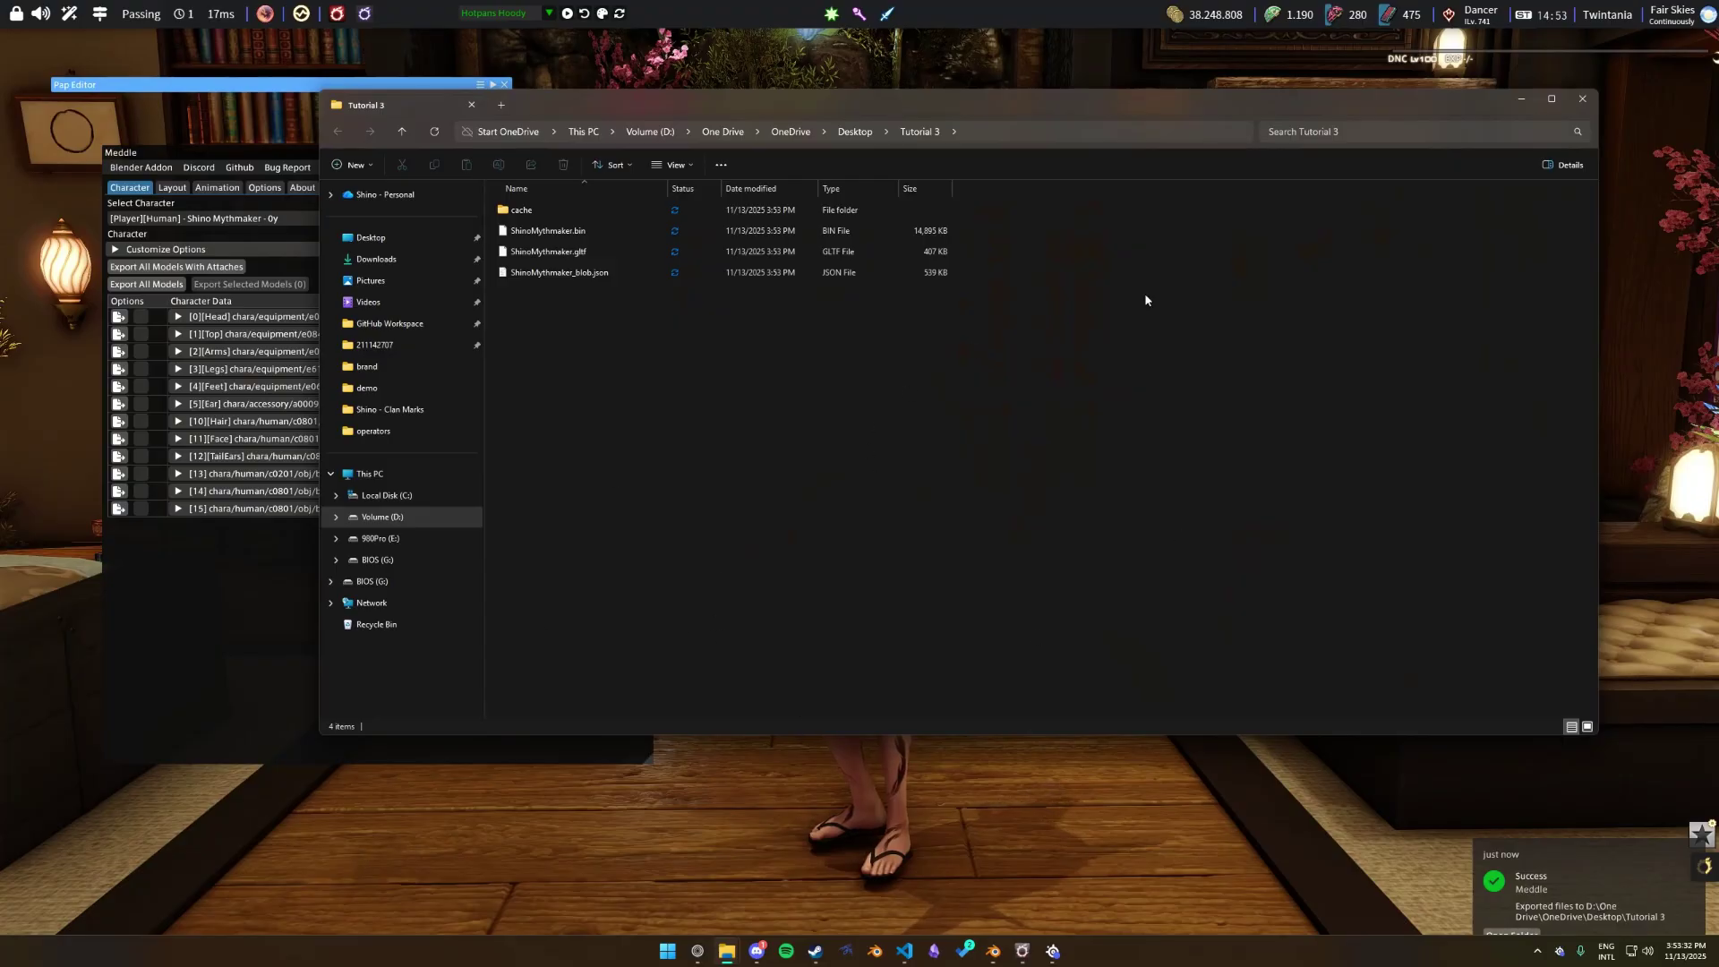
Step: Close the exported folder window and collapse the Meddle window out of the way
left_click(1583, 98)
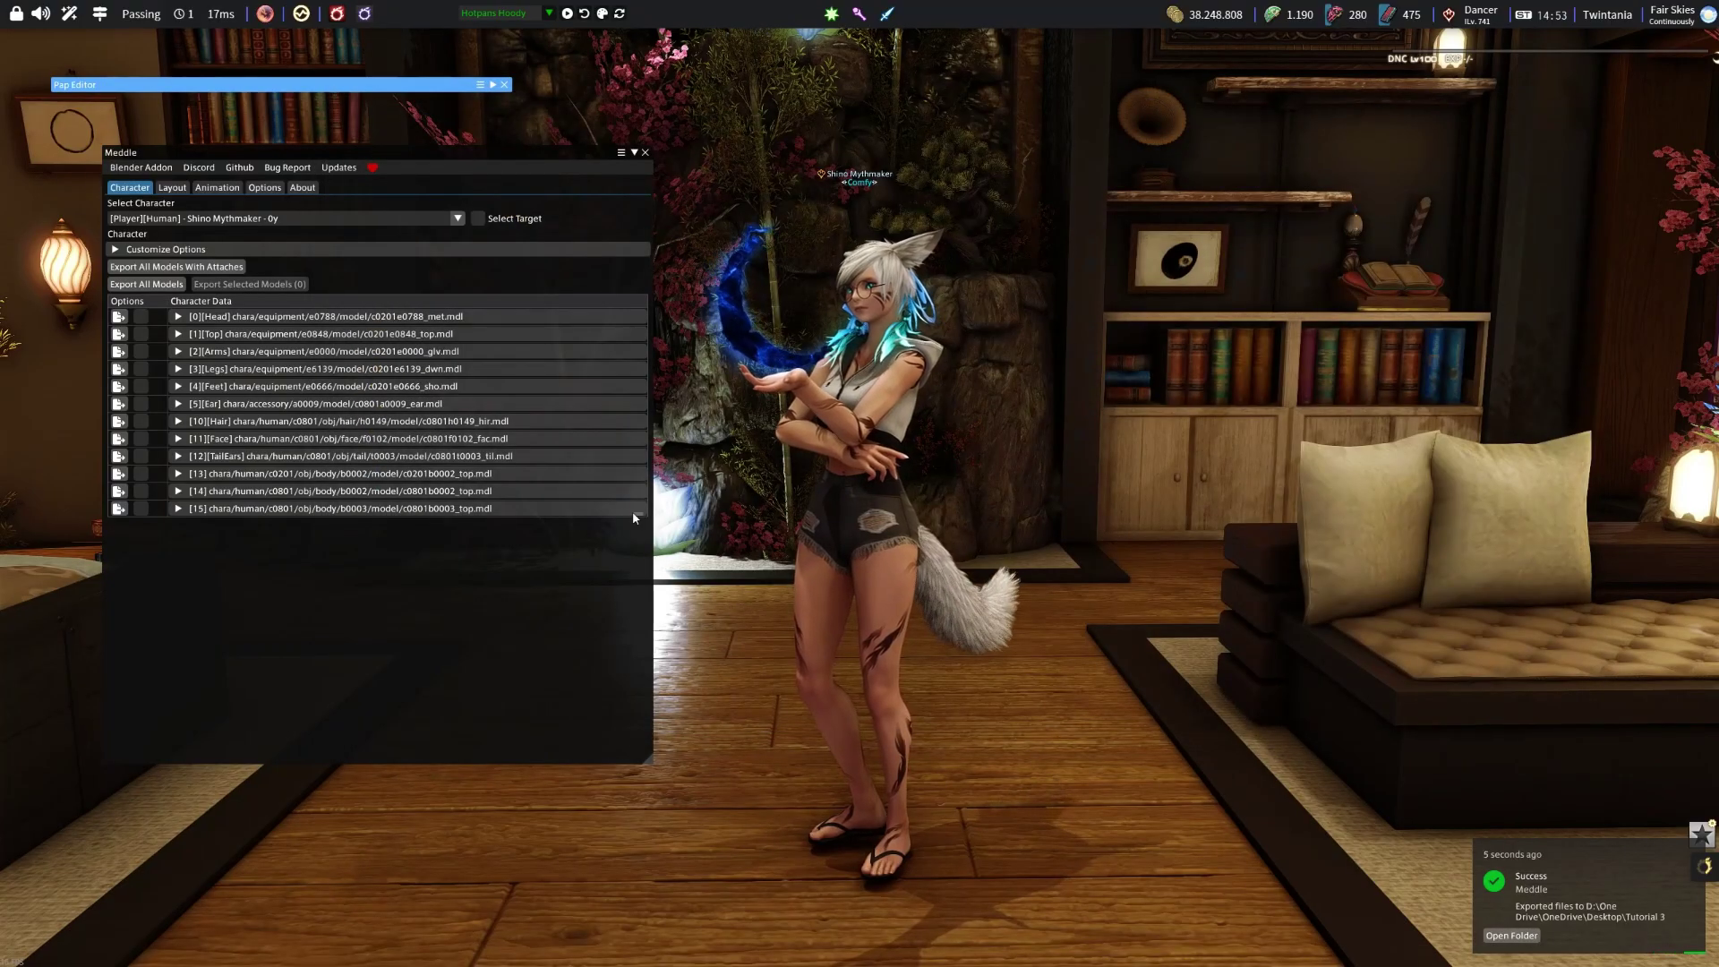
double_click(532, 153)
left_click_drag(532, 153, 475, 108)
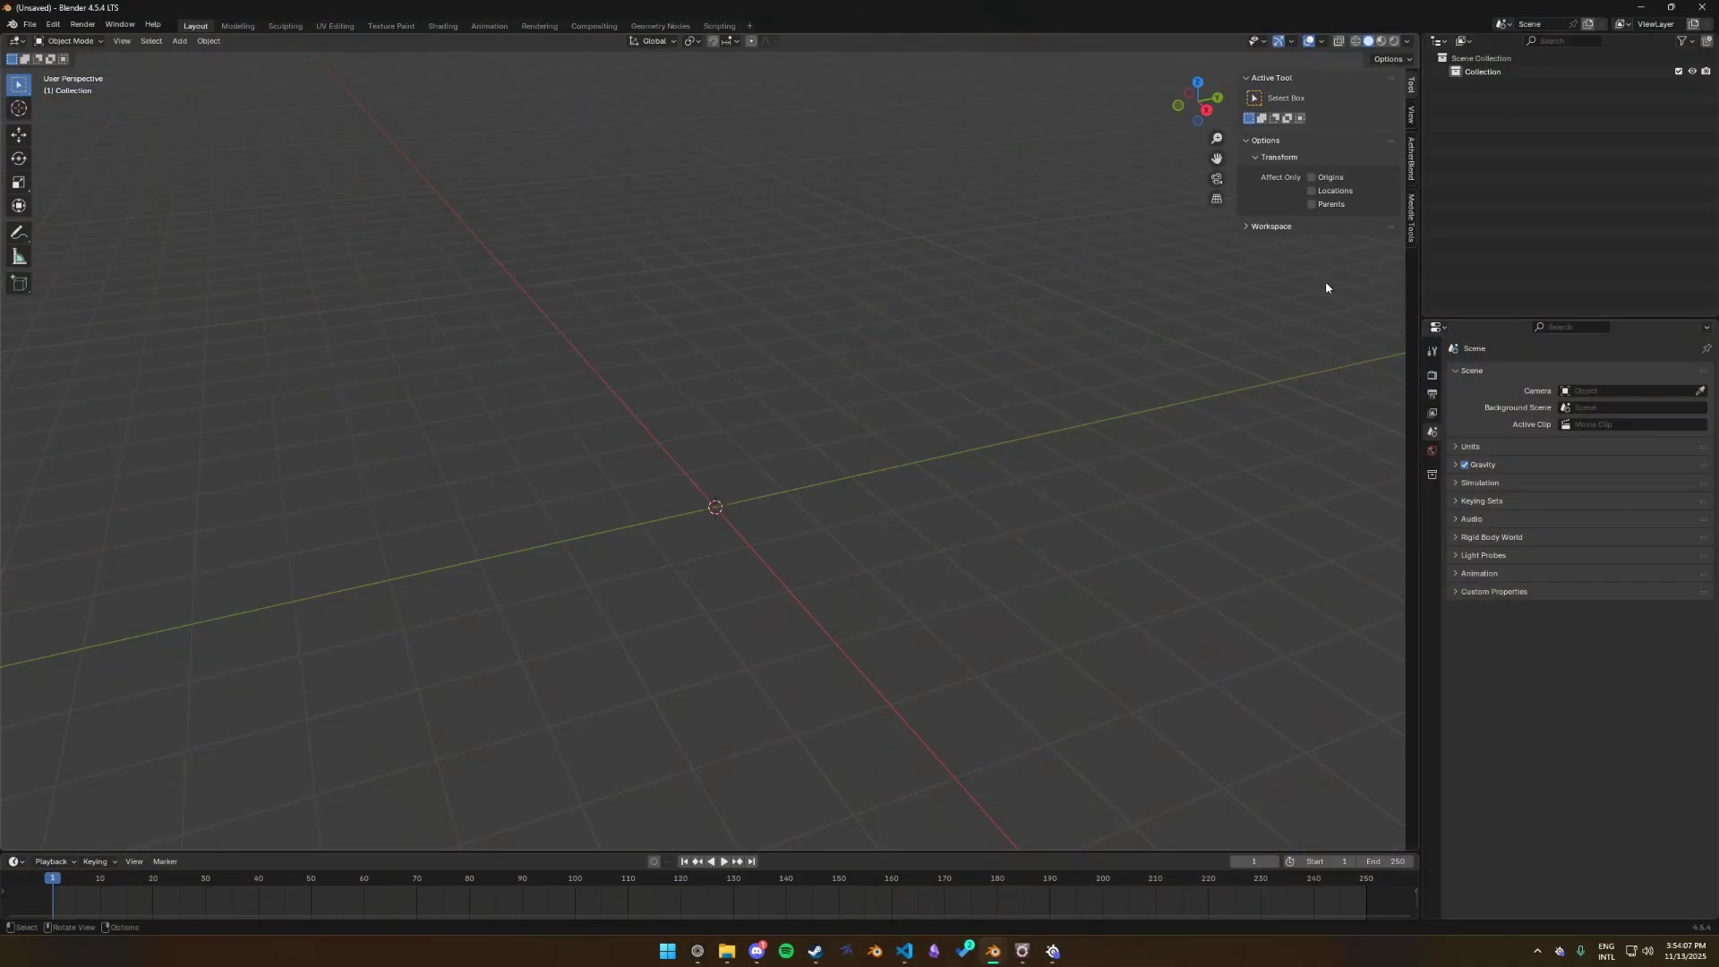
Step: Import the character GLTF from Desktop/Tutorial 3 via AetherBlend with the pose track turned off
left_click(1411, 160)
left_click(1325, 157)
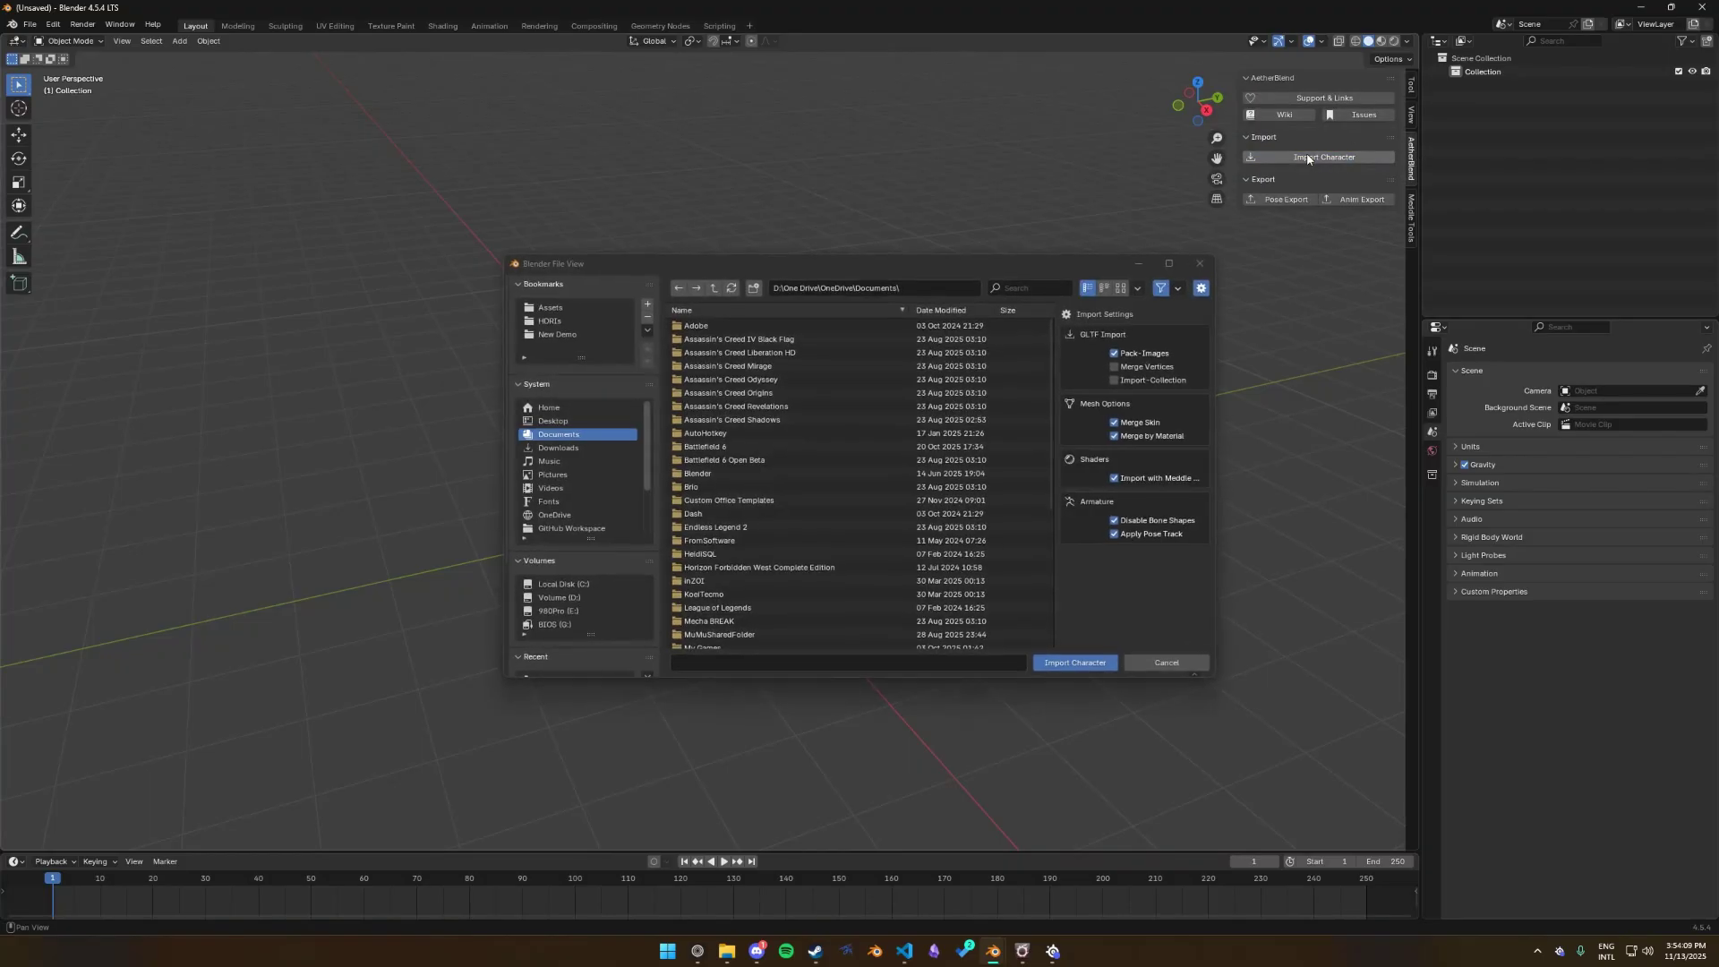
left_click(546, 421)
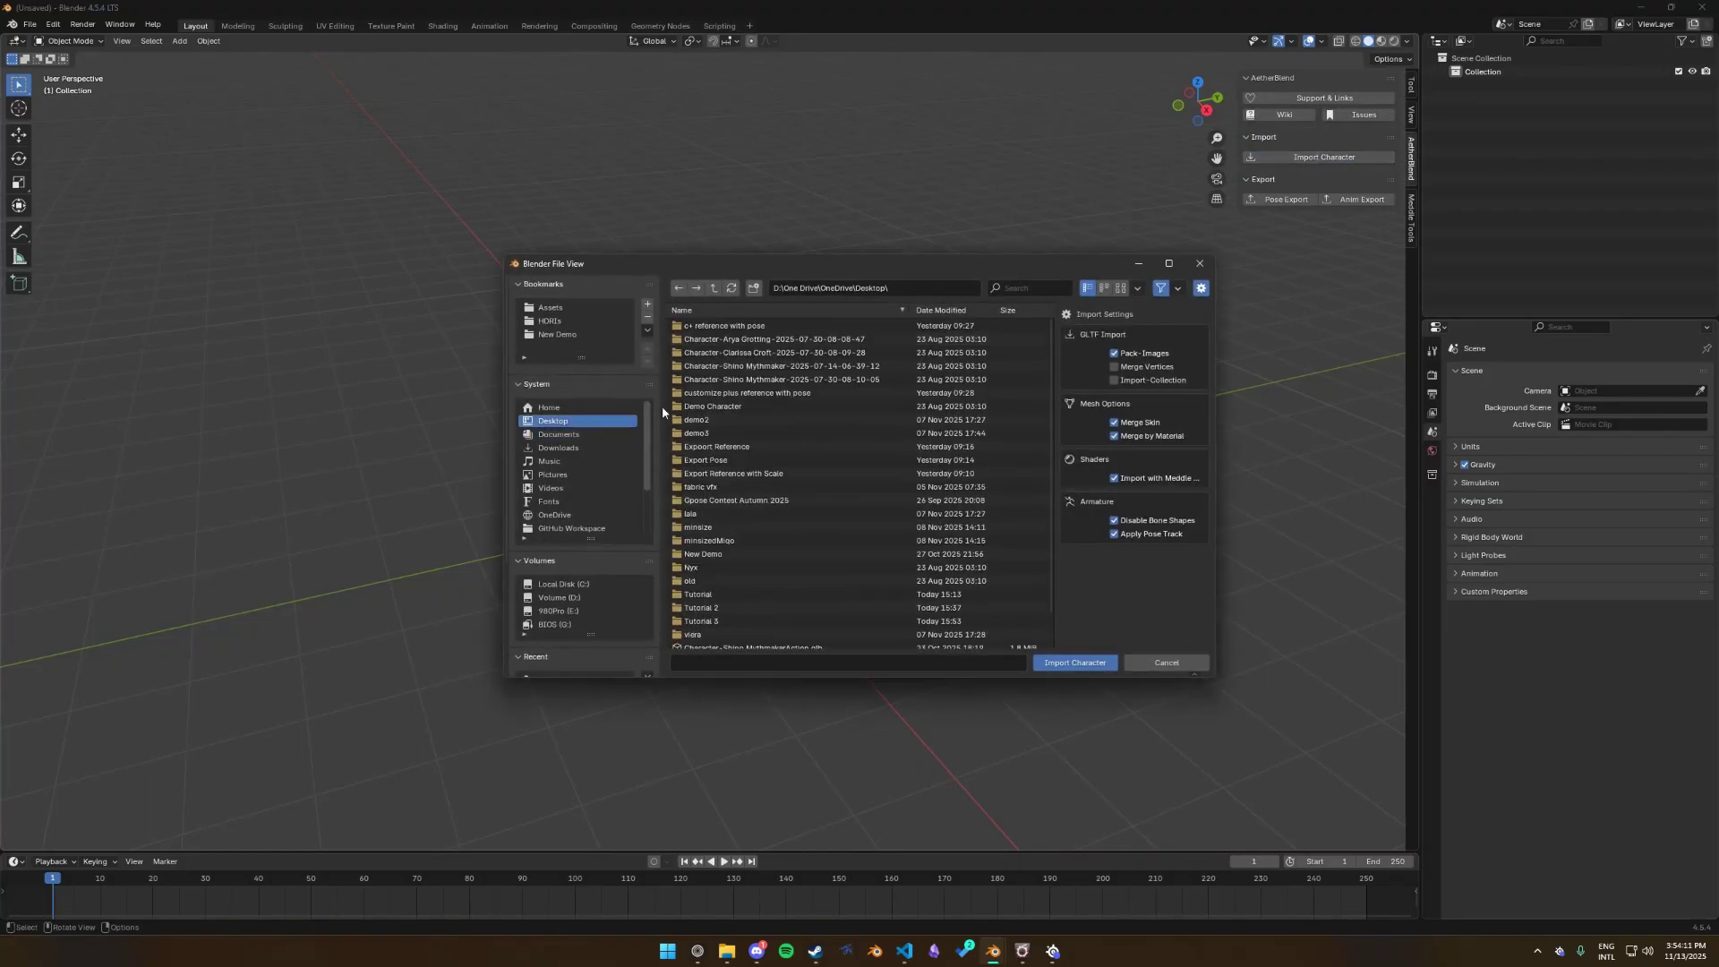
scroll(746, 500, "down", 5)
left_click(752, 586)
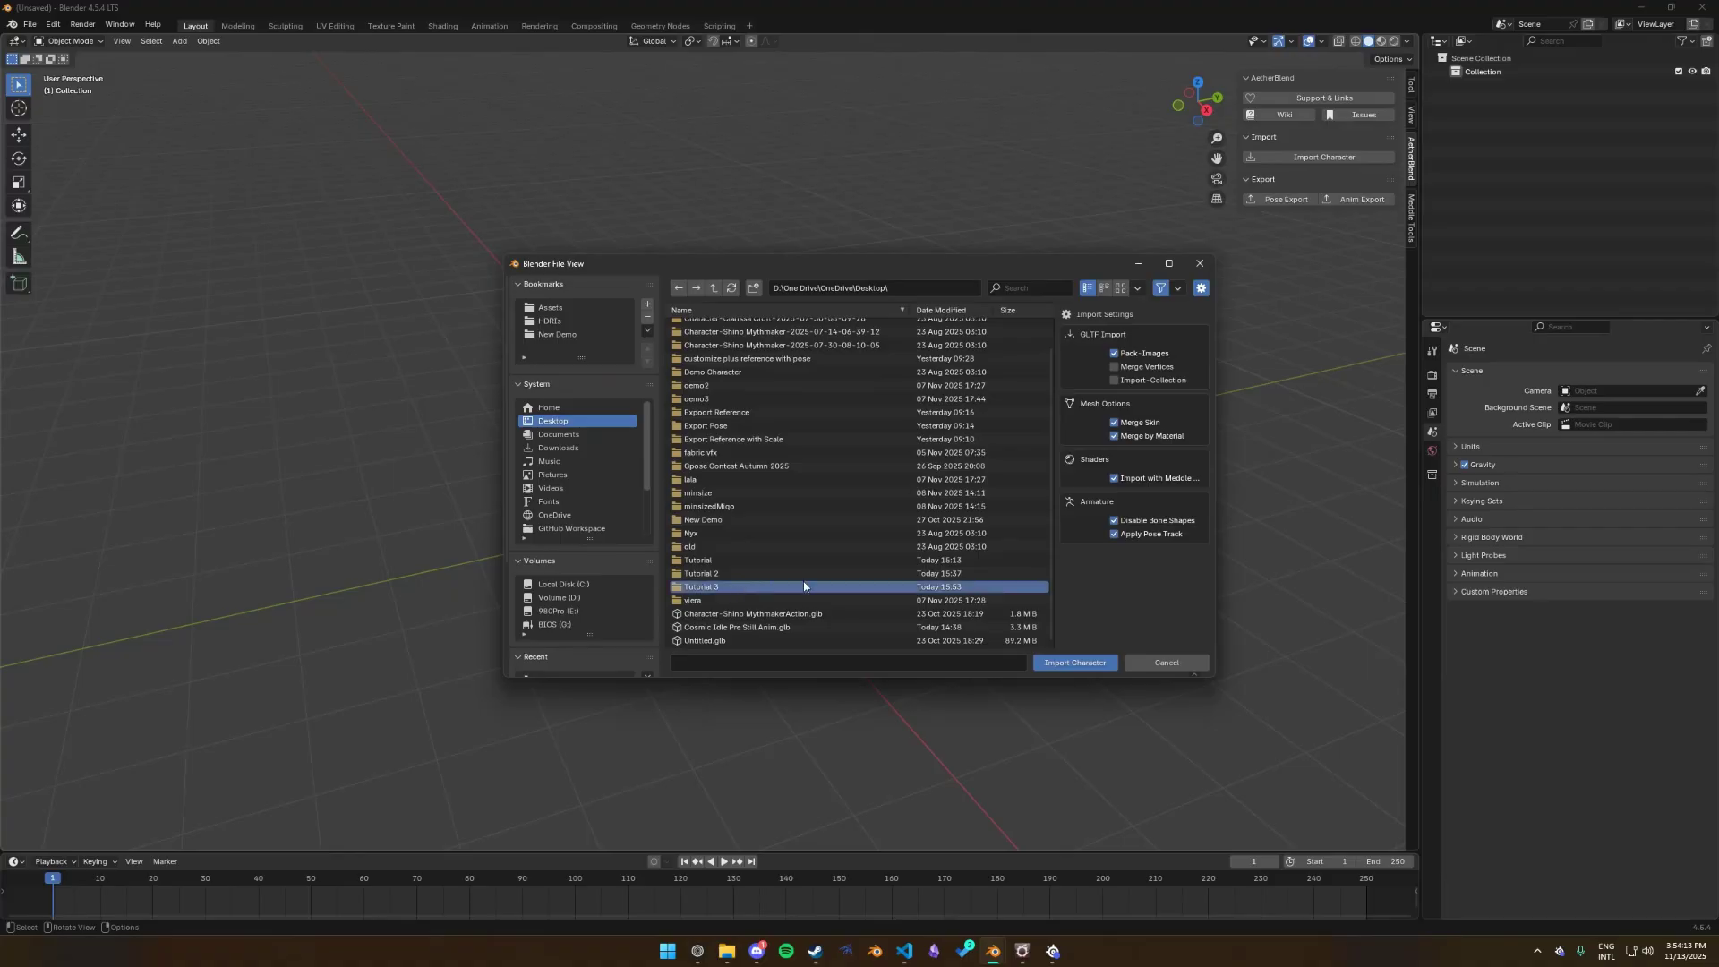
left_click(806, 587)
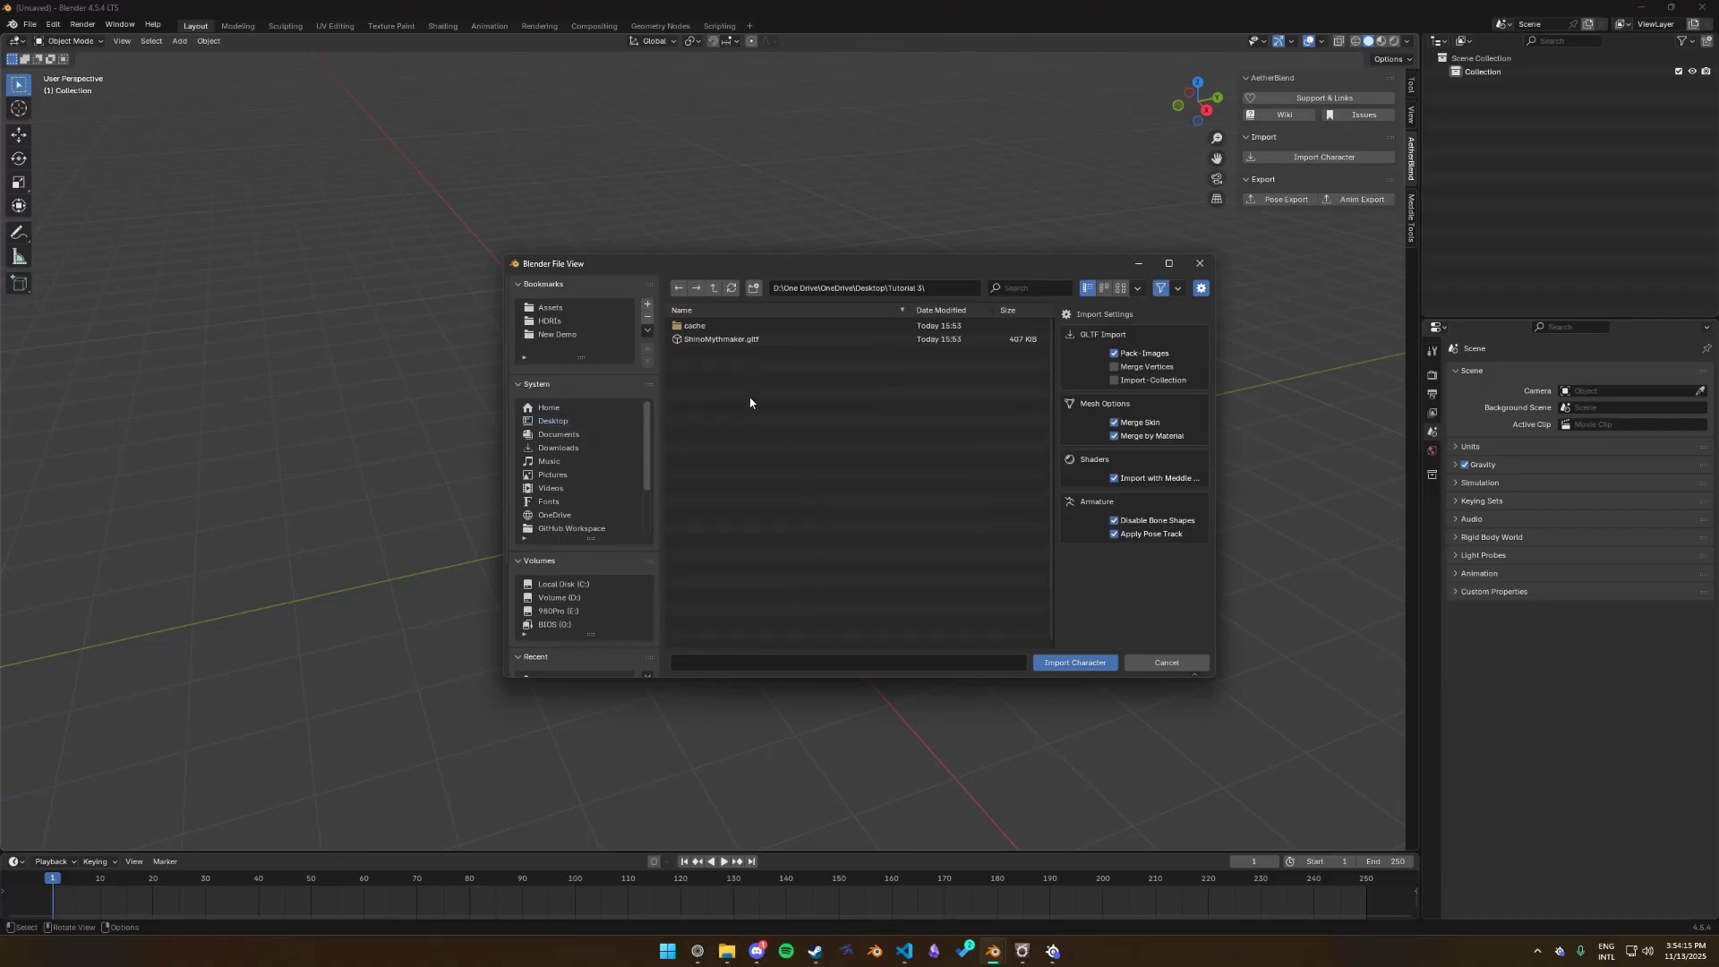
left_click(716, 340)
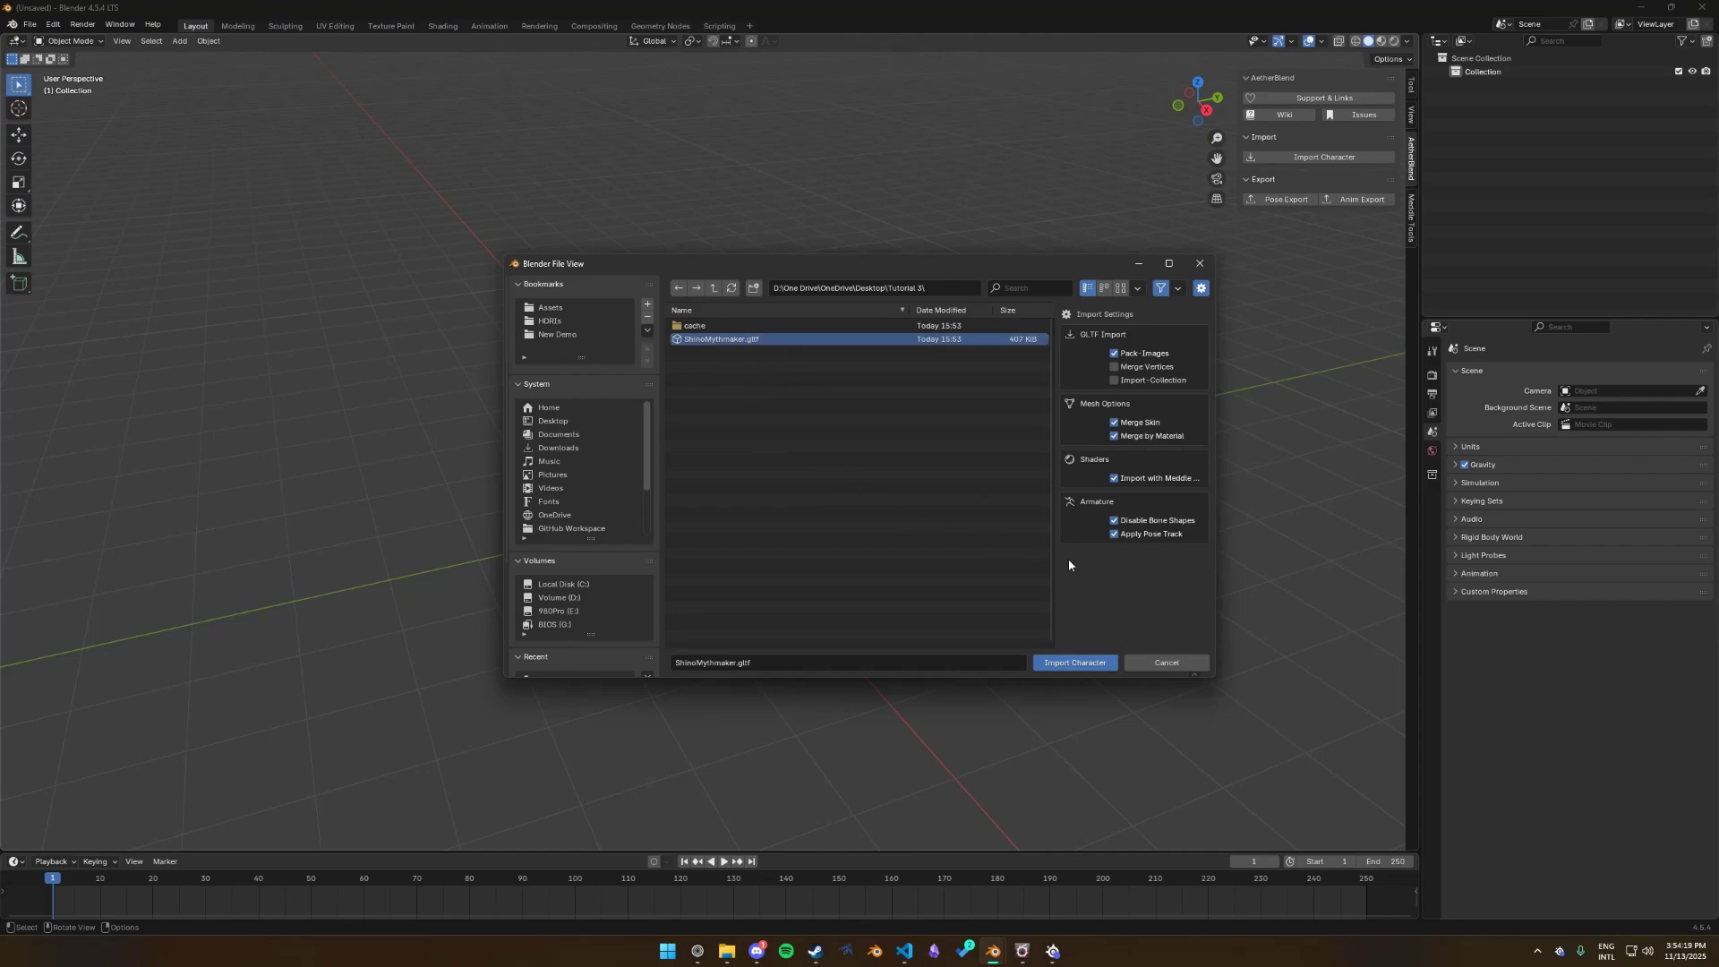
left_click(1114, 535)
left_click(1088, 662)
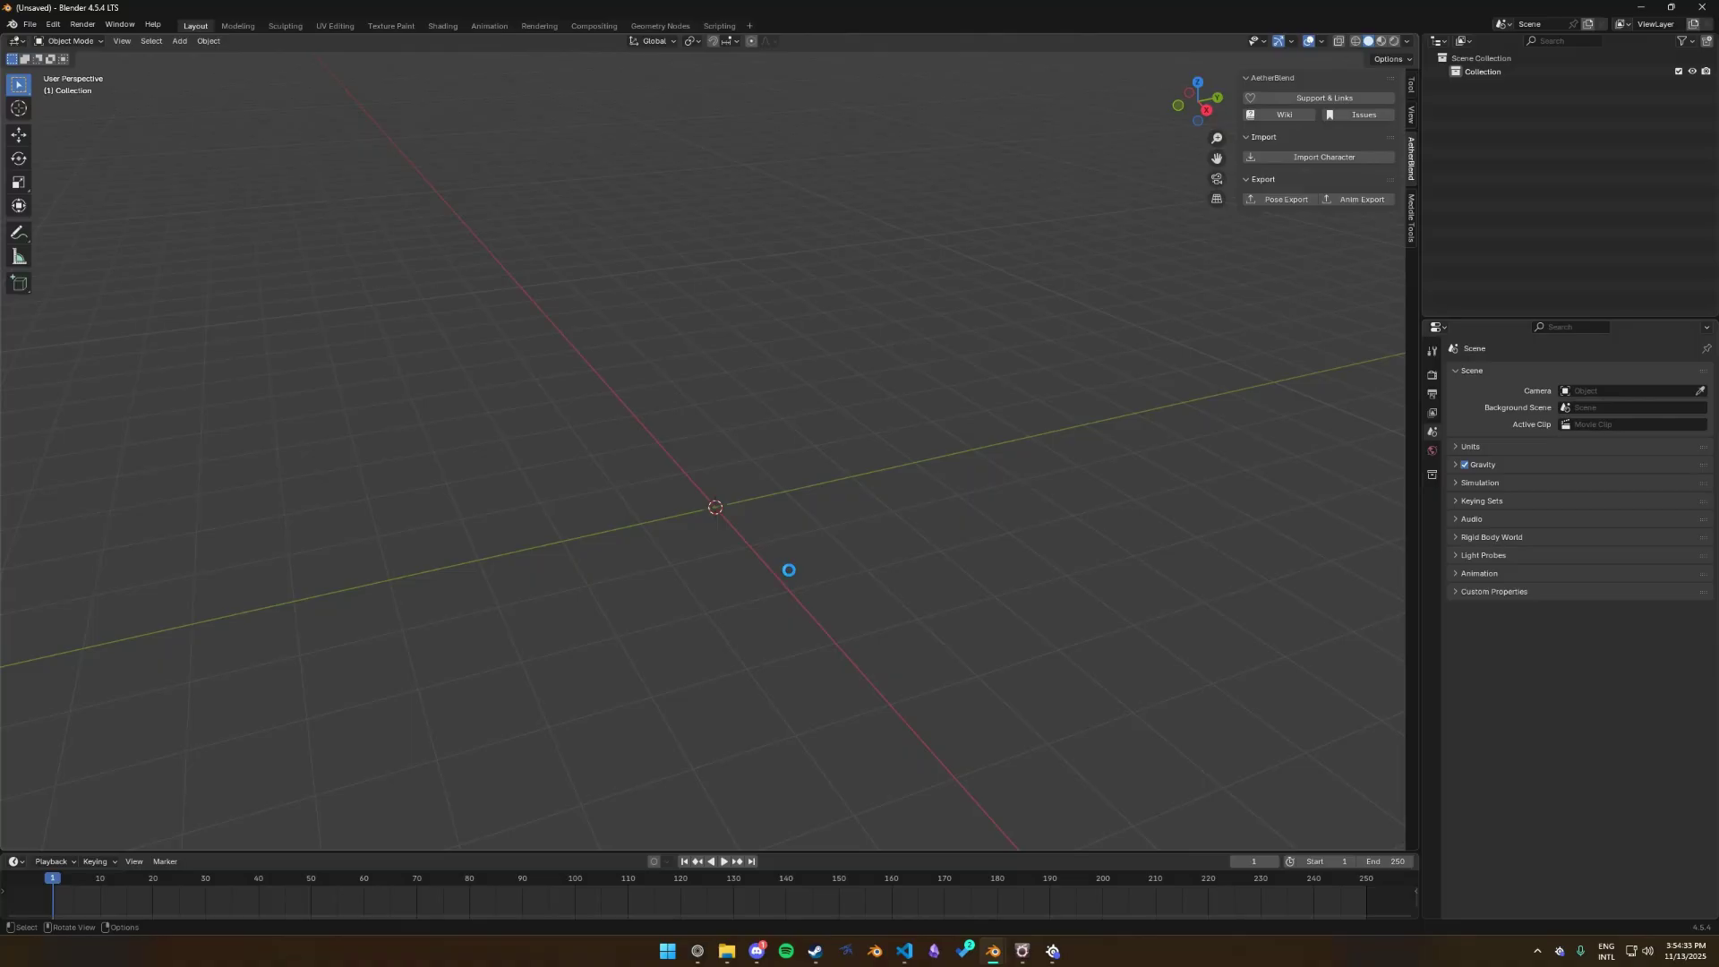
Step: Select the imported character and build its AetherBlend meta rig and control rig
scroll(806, 568, "up", 7)
middle_click_drag(954, 566, 868, 646)
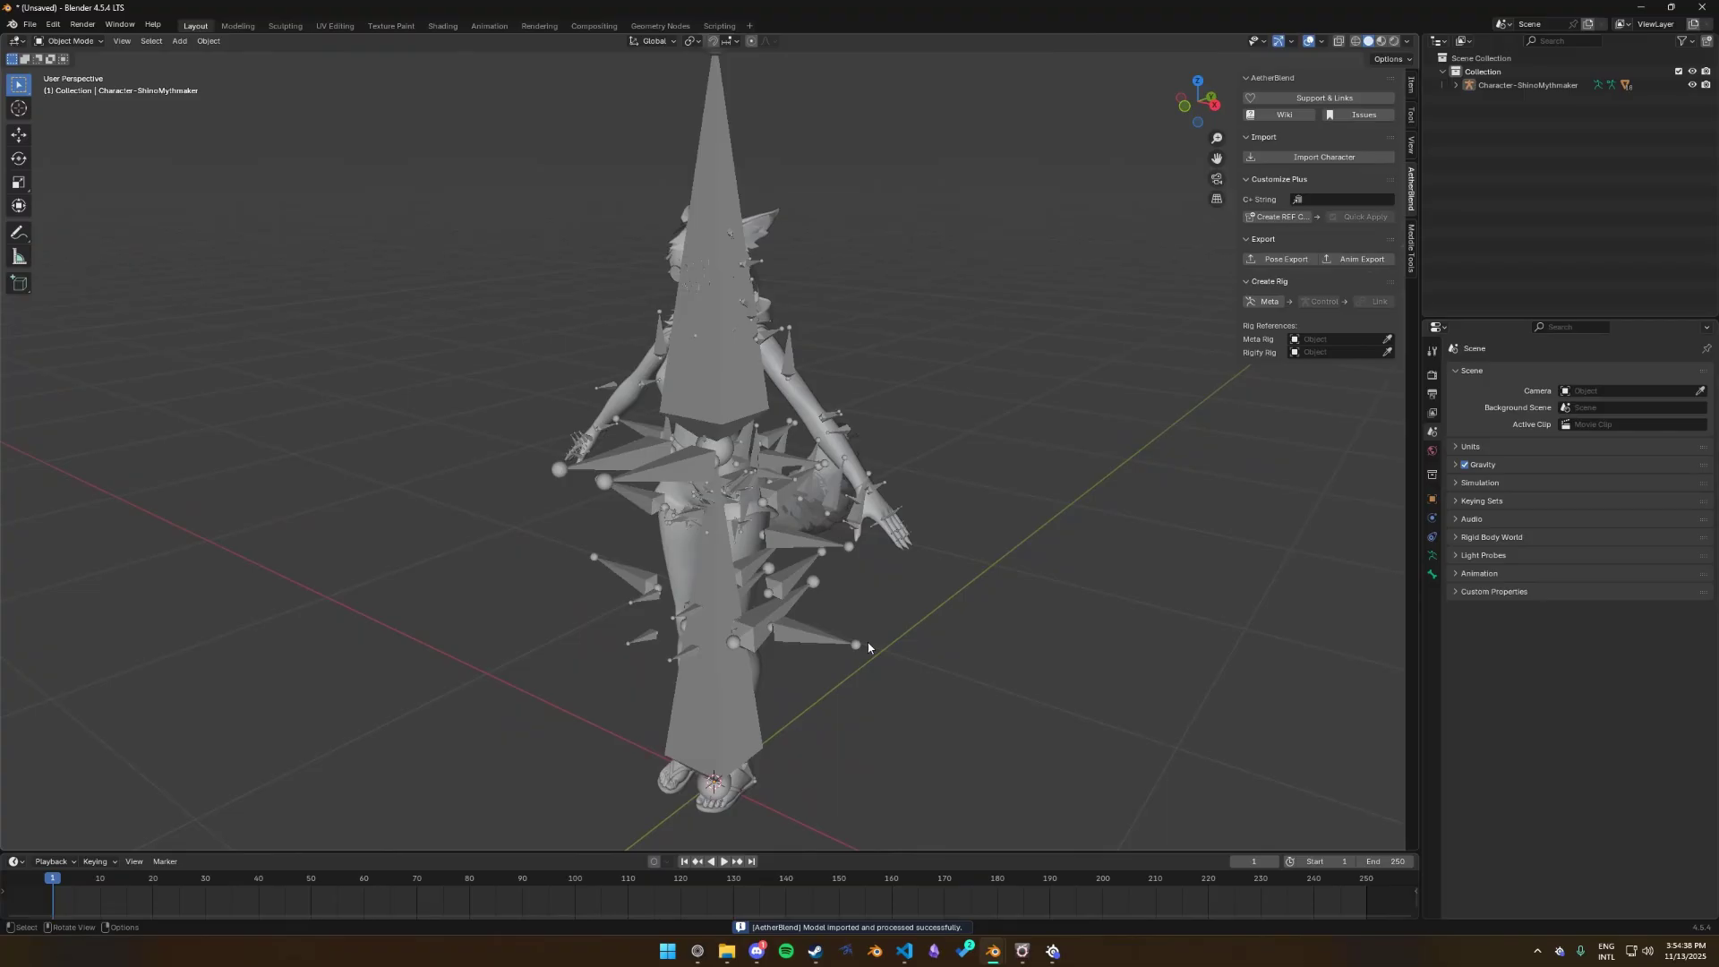
left_click(779, 493)
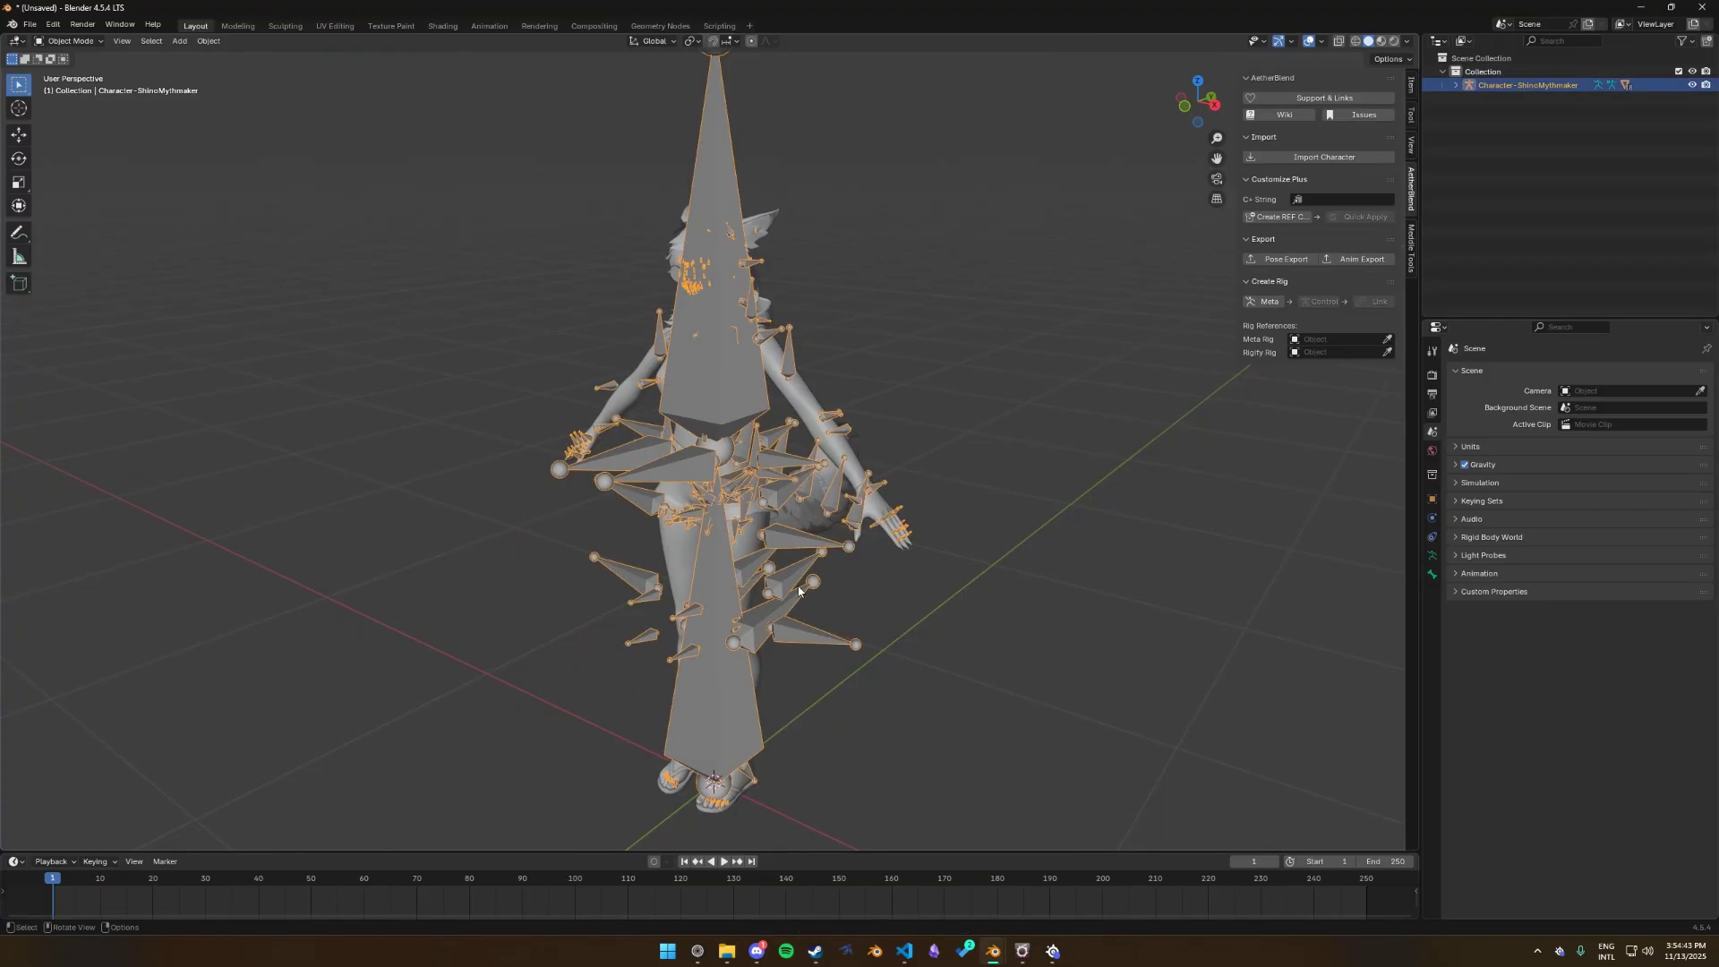
left_click(1261, 303)
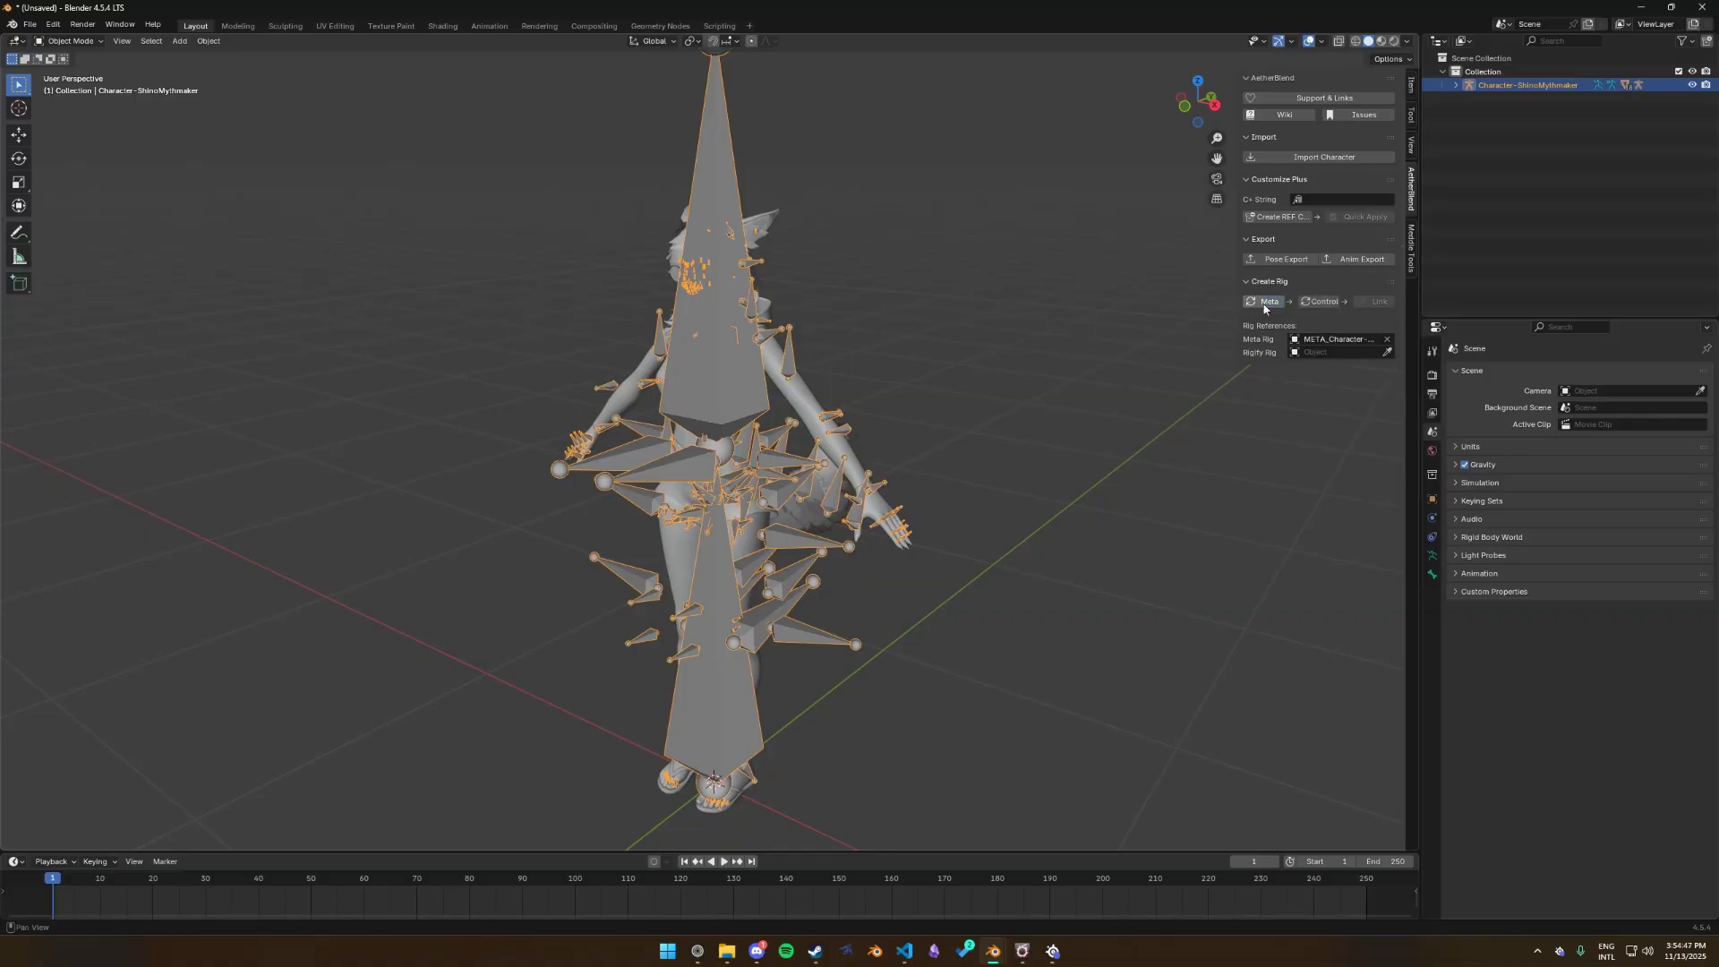
left_click(1375, 302)
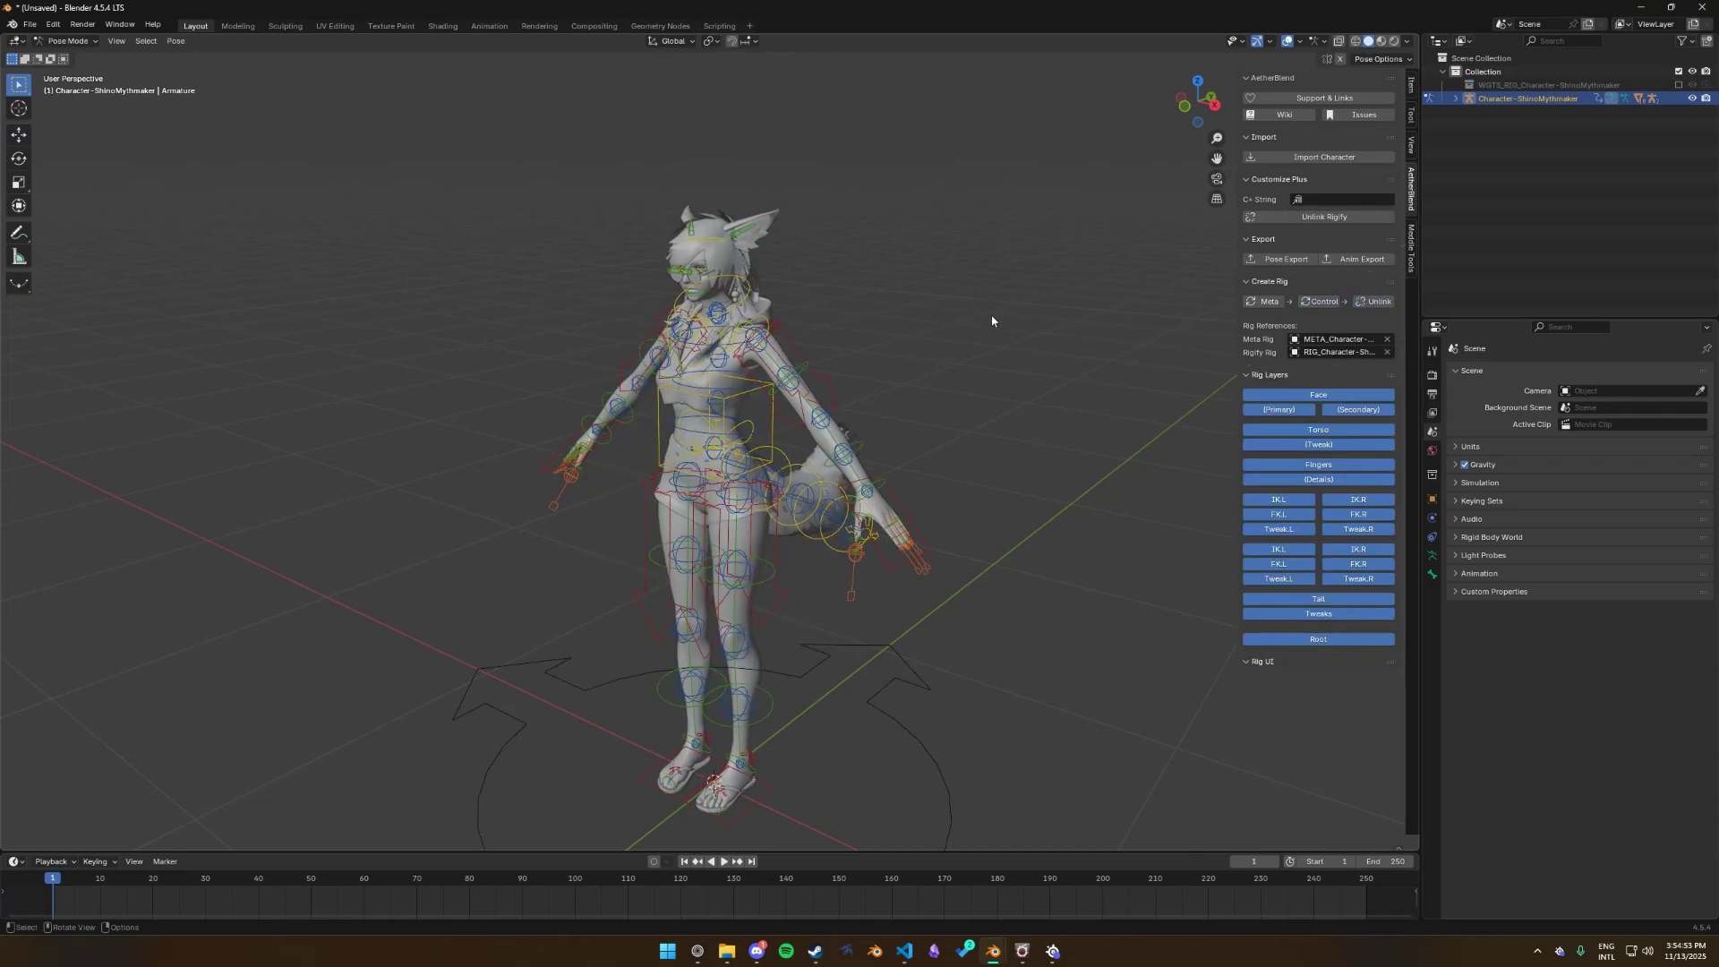
Step: View the rigged character from the front and select the left and right hand controls
middle_click_drag(1055, 481, 974, 532)
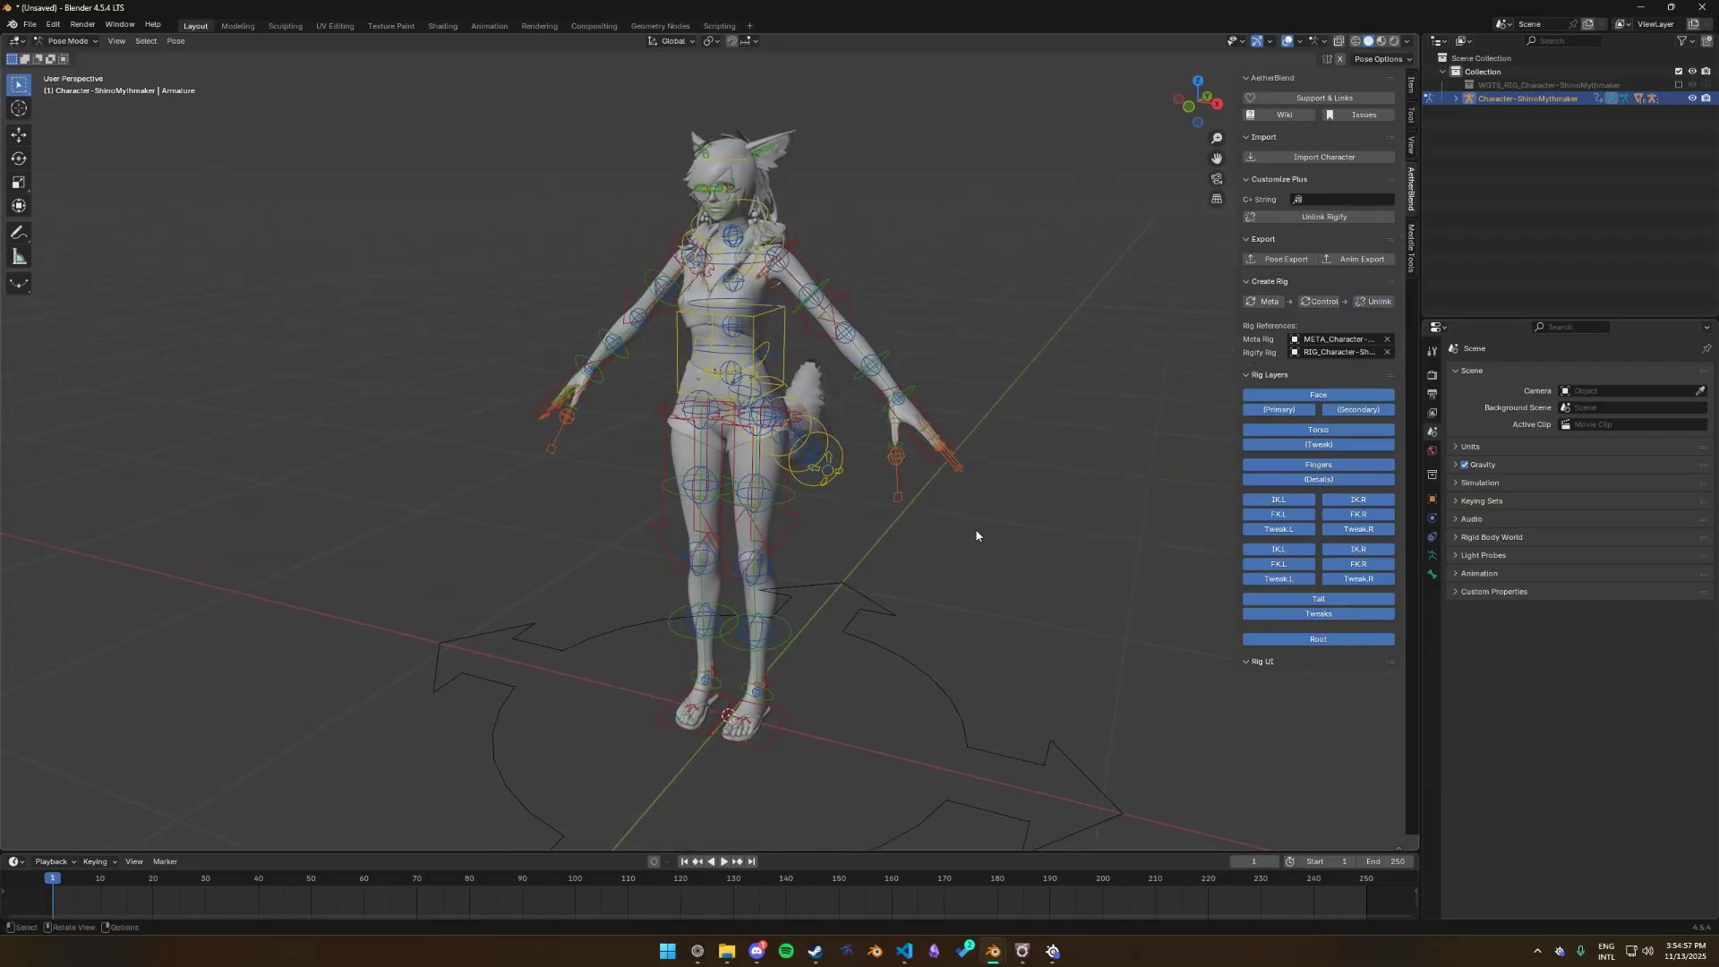
left_click(936, 450)
left_click(567, 388)
Step: Play and scrub the idle animation to frame 37, then select all bones to show keyframes 1, 50, 100
middle_click_drag(892, 453, 907, 489)
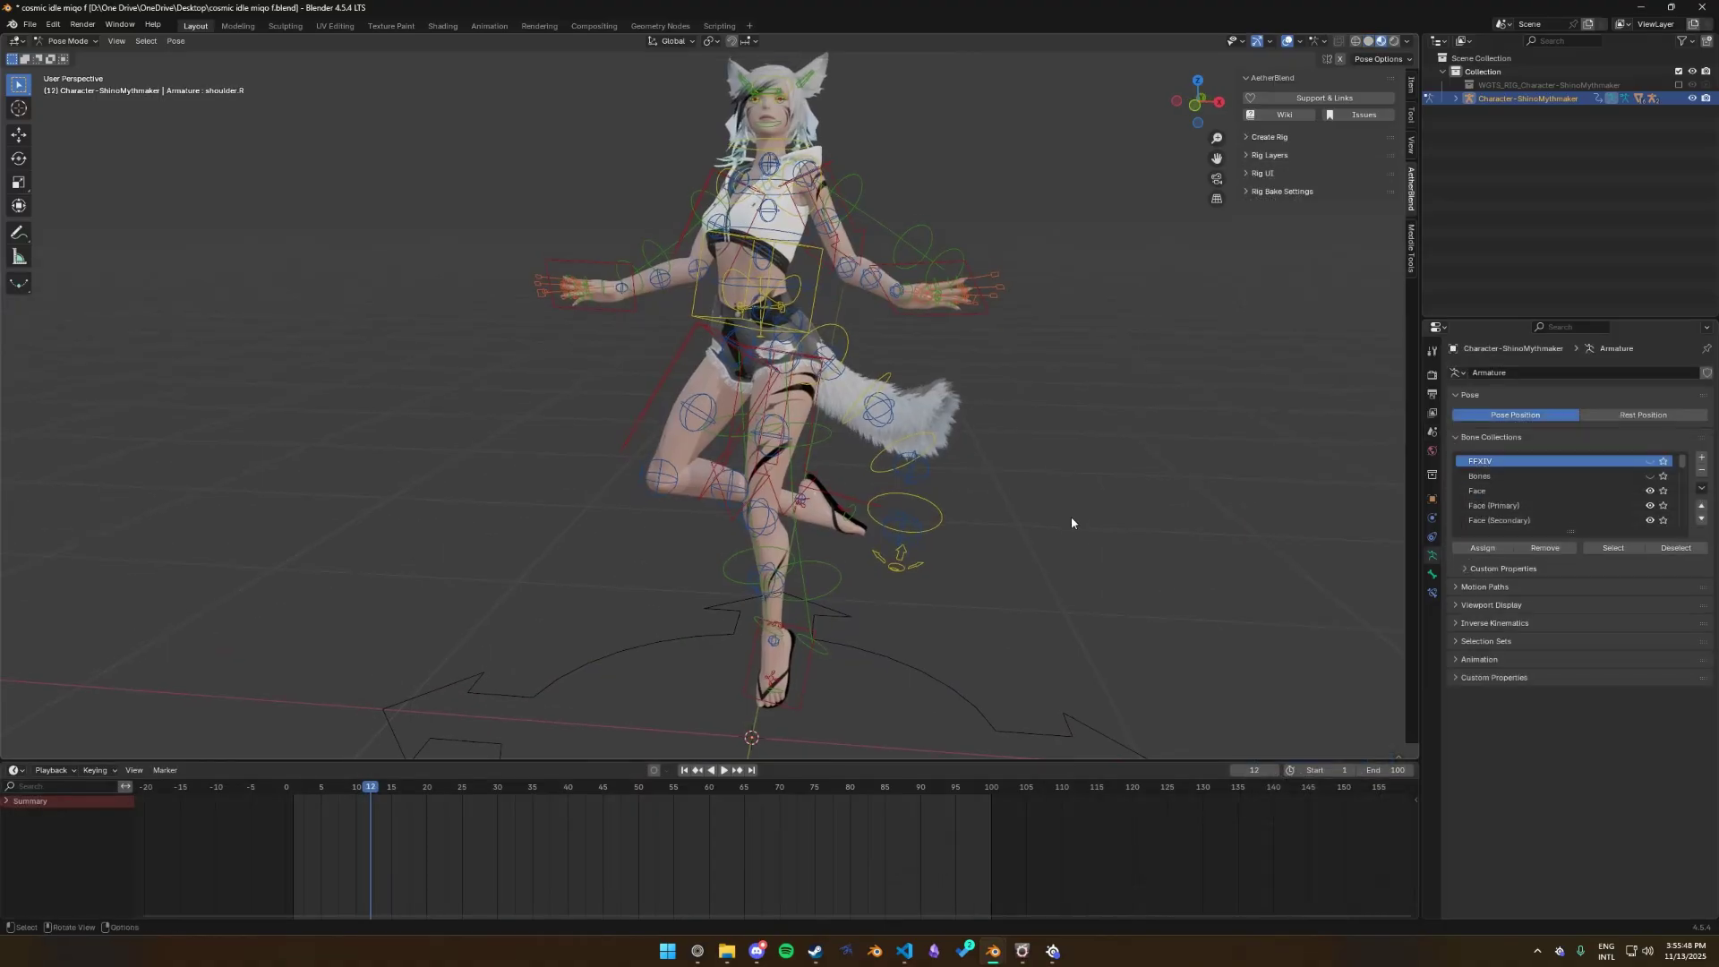
middle_click_drag(1082, 538, 1009, 647)
key("space")
scroll(1073, 574, "down", 2)
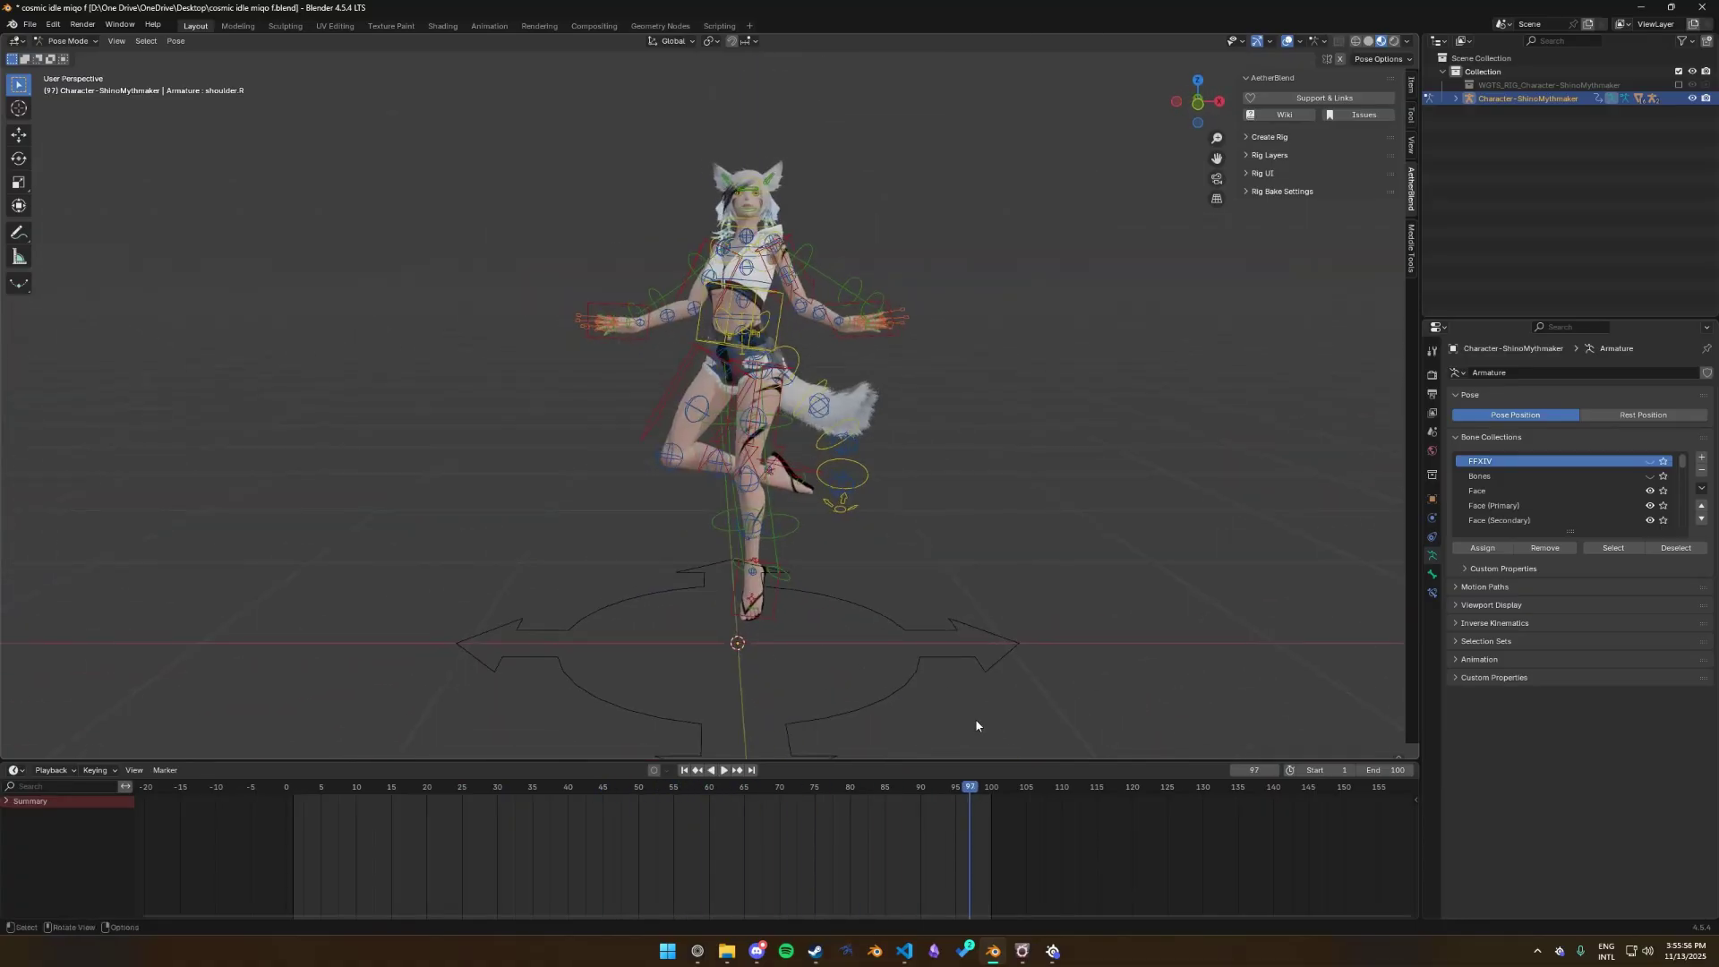
key("space")
left_click_drag(974, 788, 546, 787)
key("space")
middle_click_drag(933, 599, 774, 588)
middle_click_drag(916, 588, 962, 573)
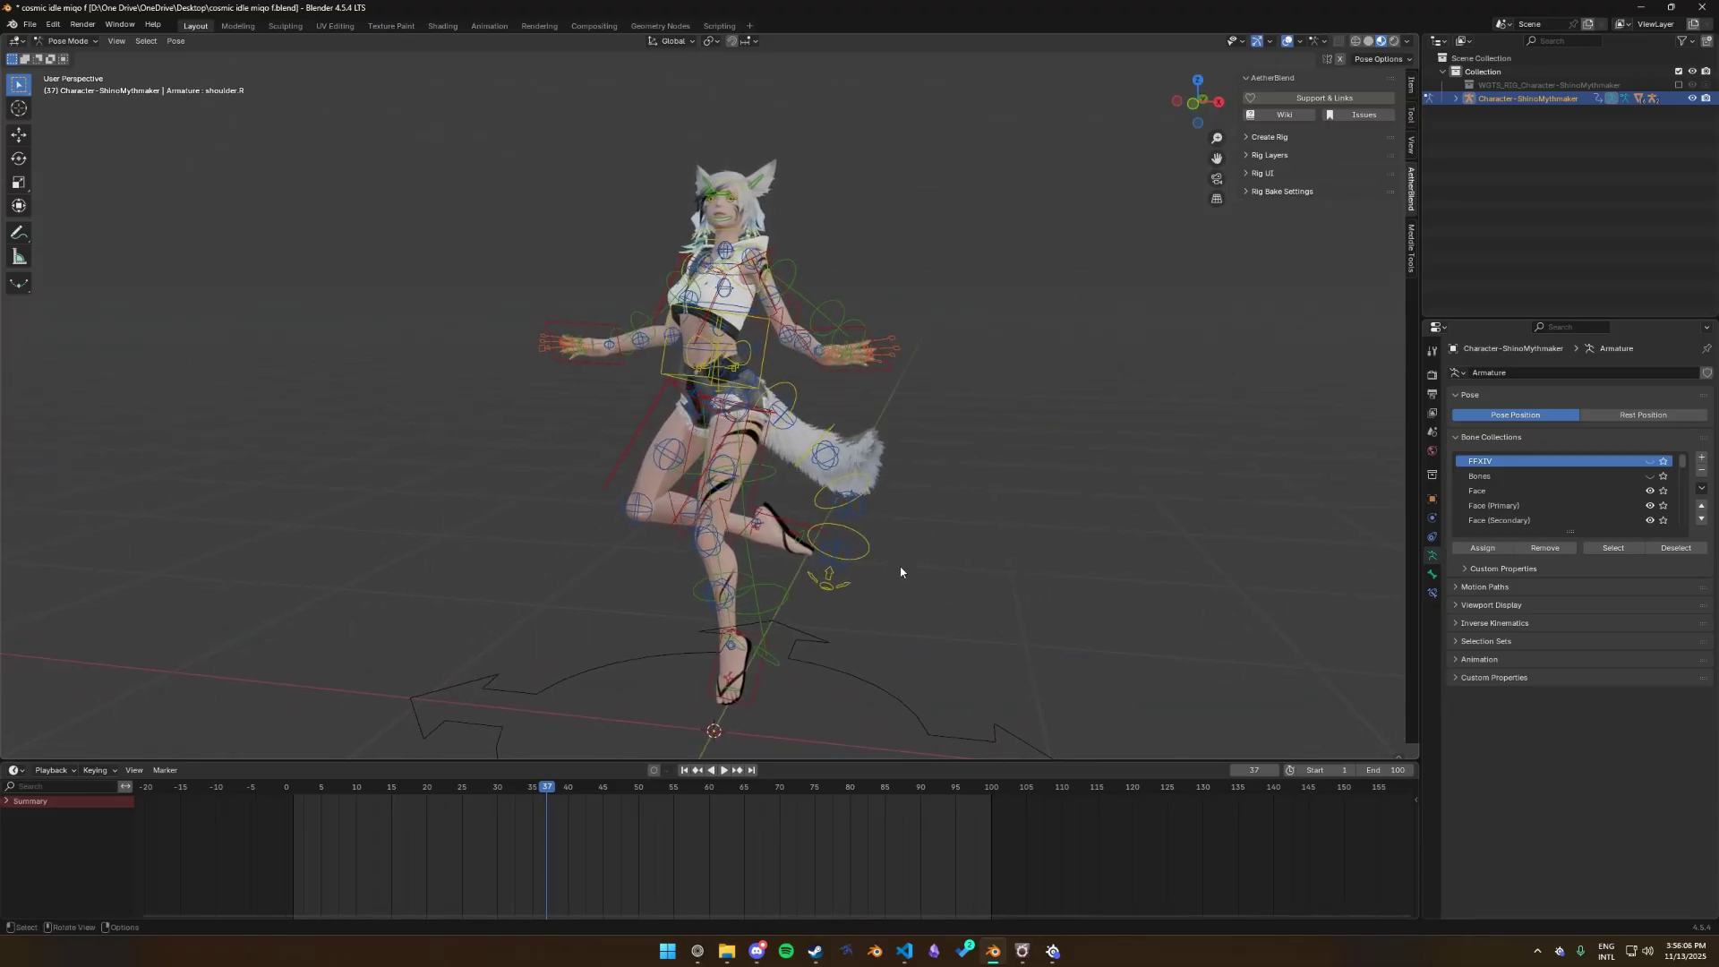
key("a")
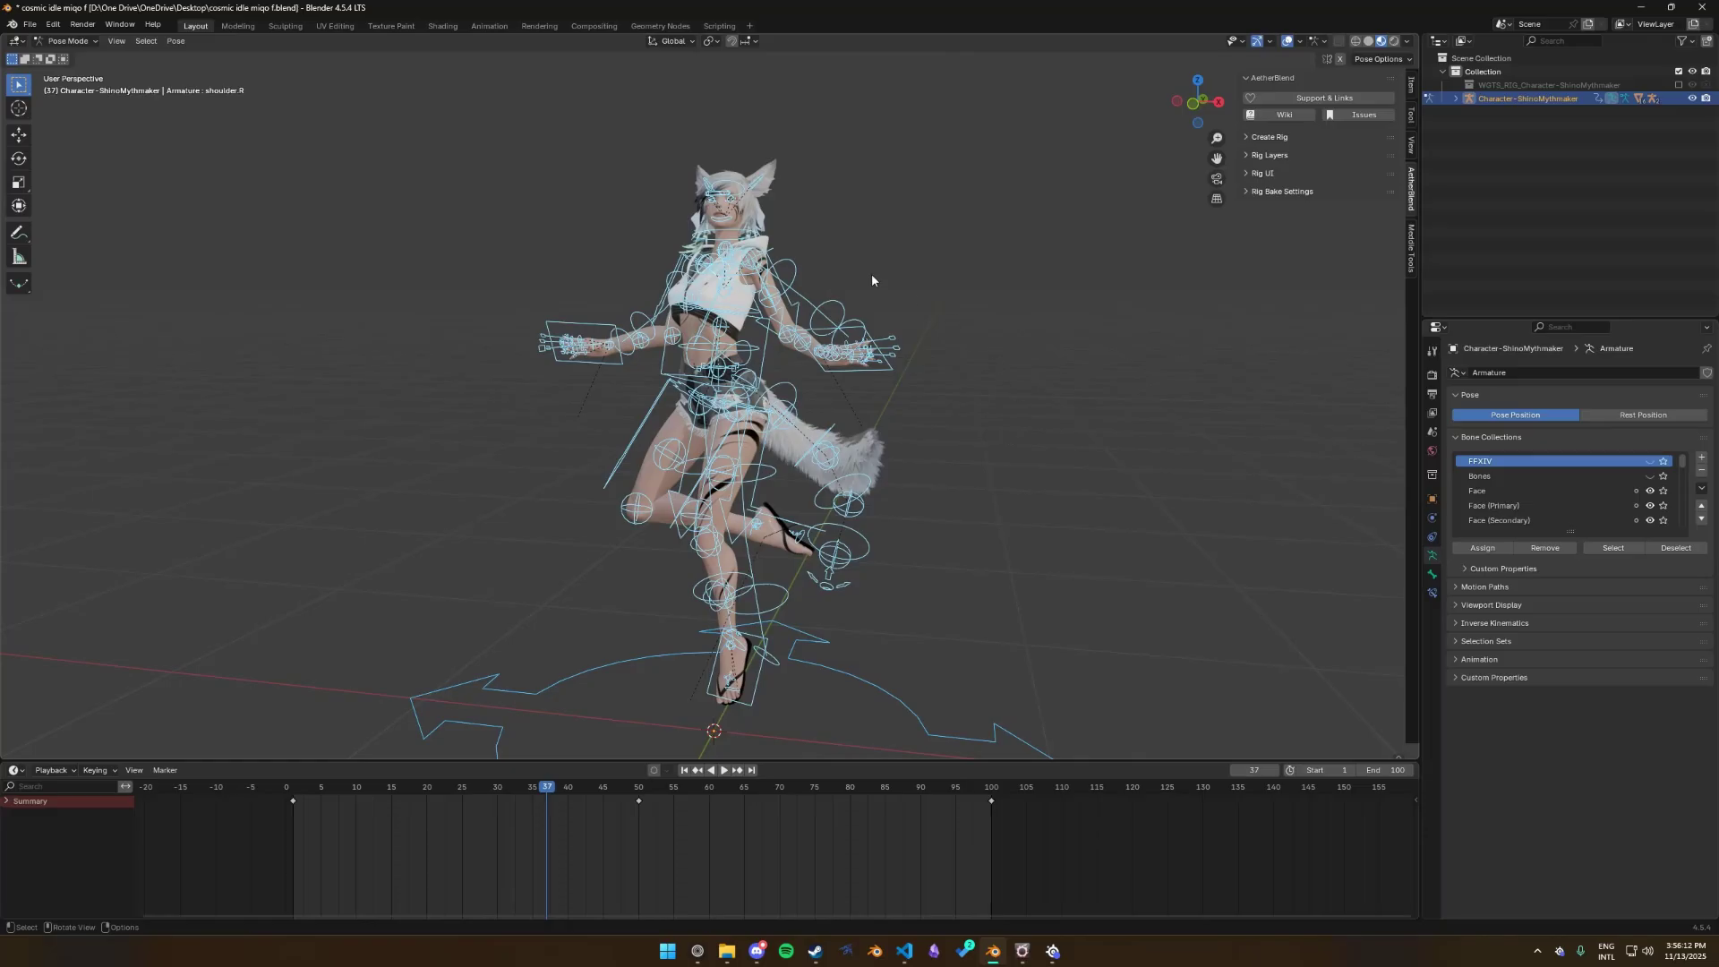
Step: Export via File > Export > FFXIV Animation (.glb), overwriting the Desktop's Cosmic Idle Pre Still Anim.glb
left_click(30, 25)
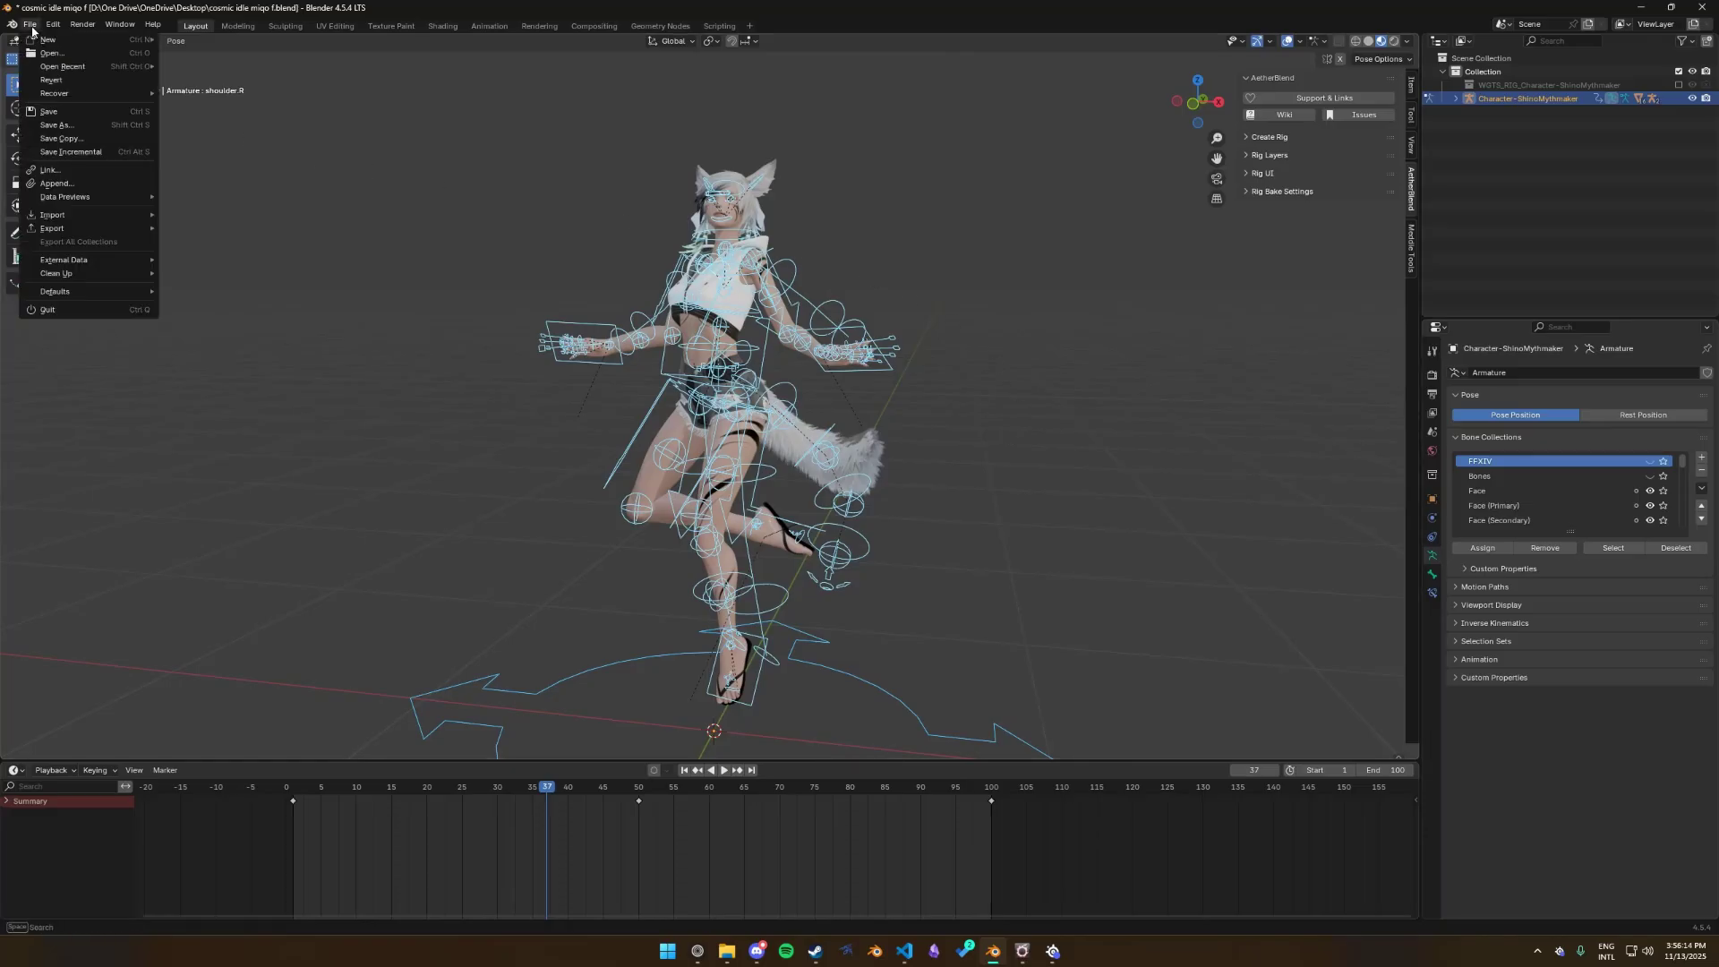
mouse_move(79, 227)
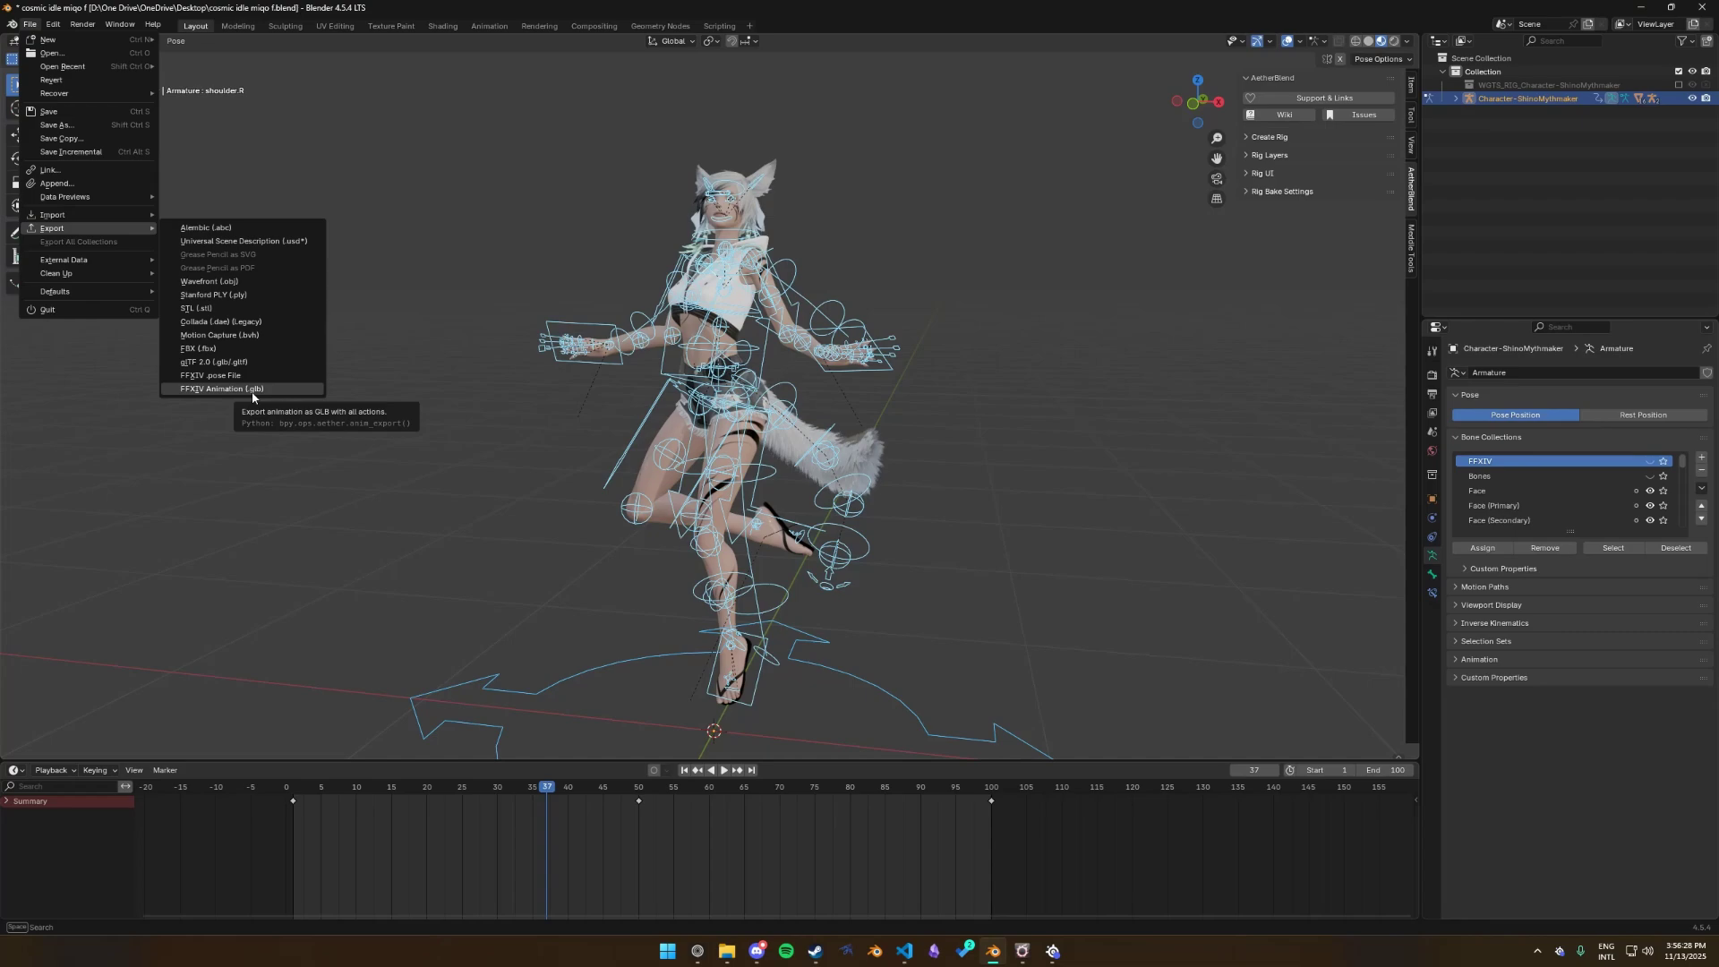
left_click(224, 388)
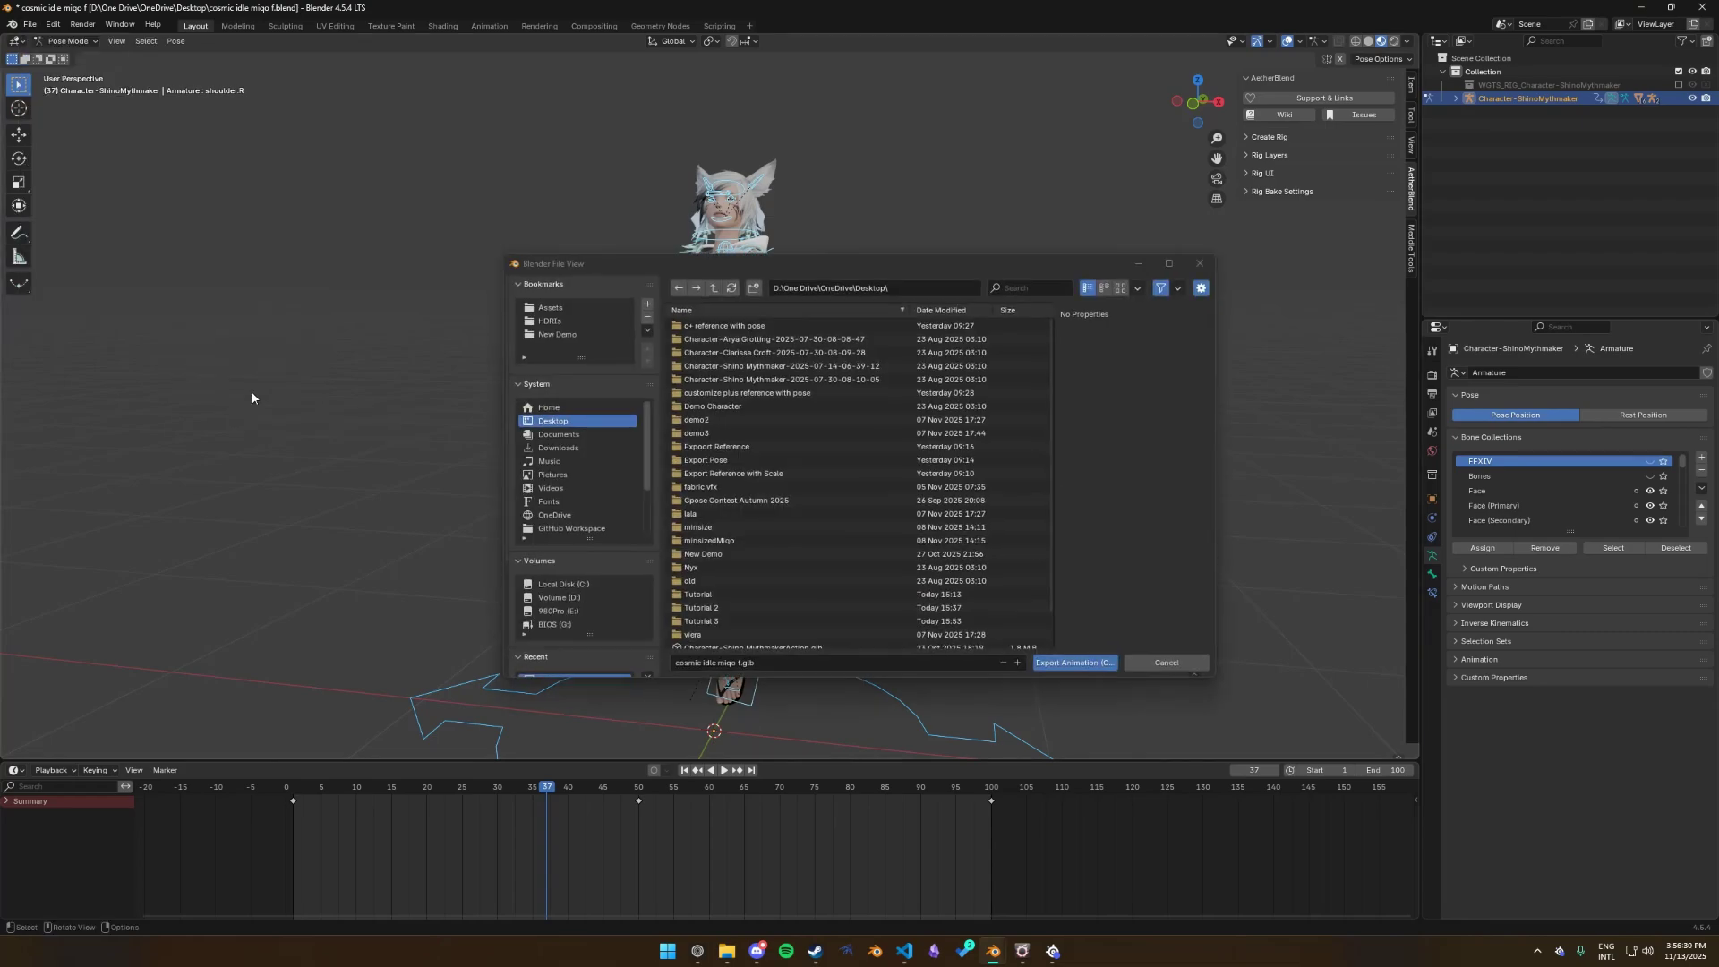
scroll(788, 465, "down", 2)
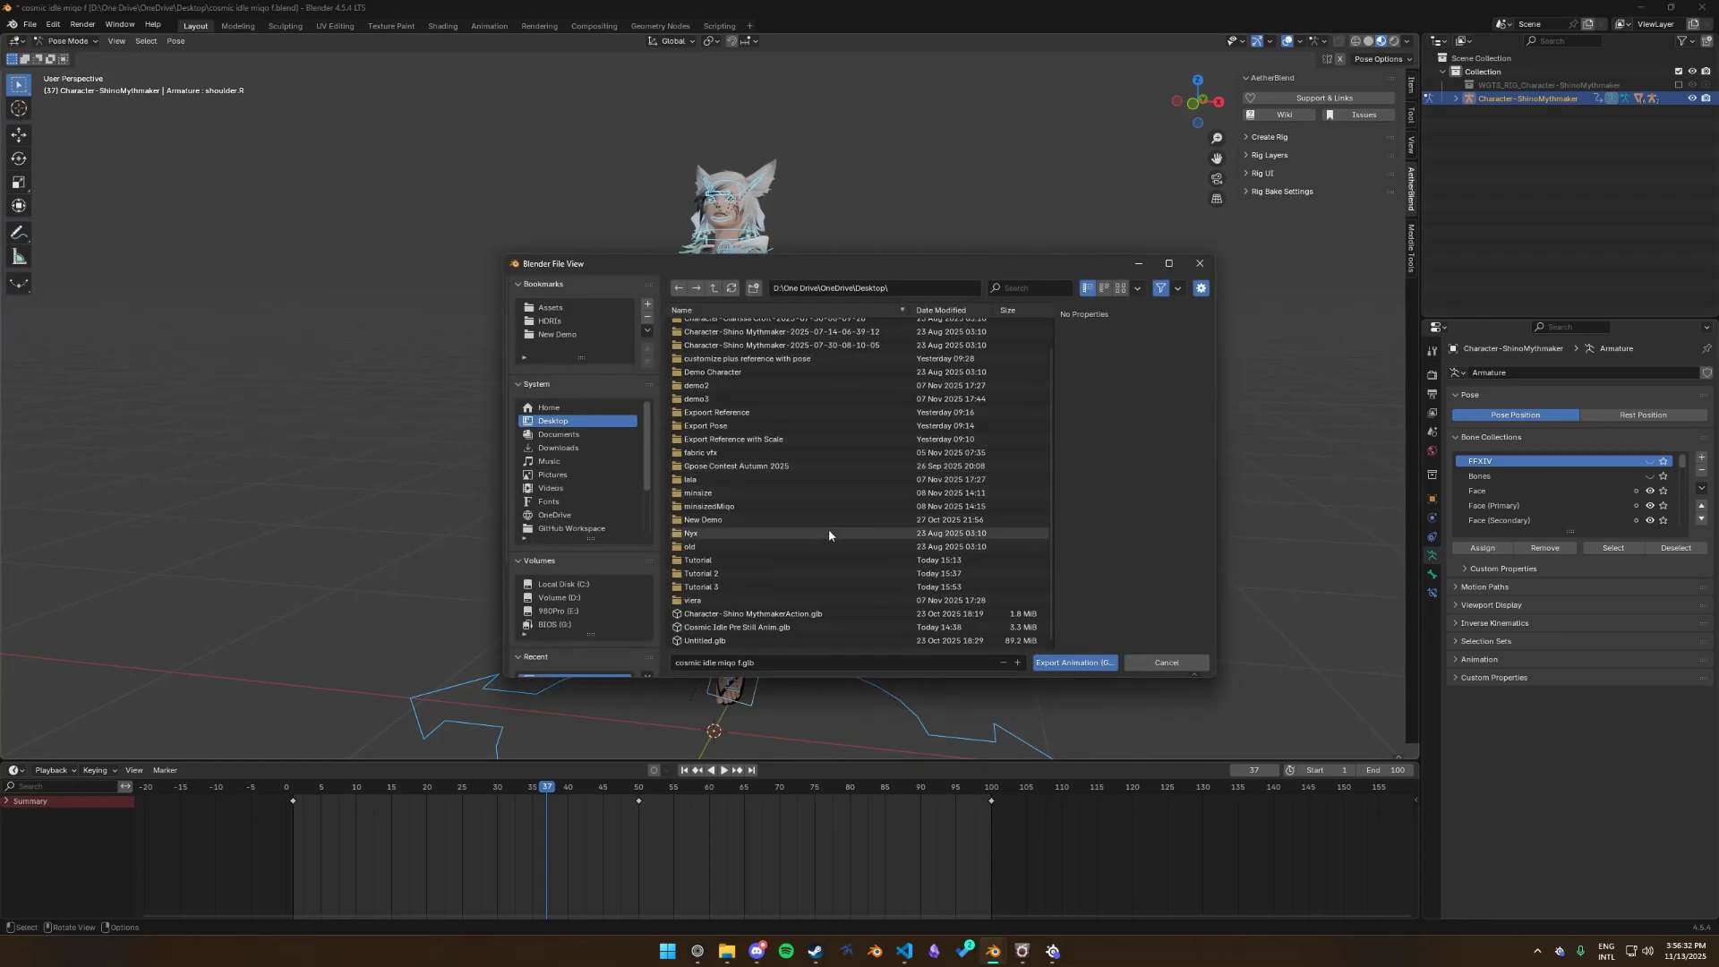
left_click(693, 627)
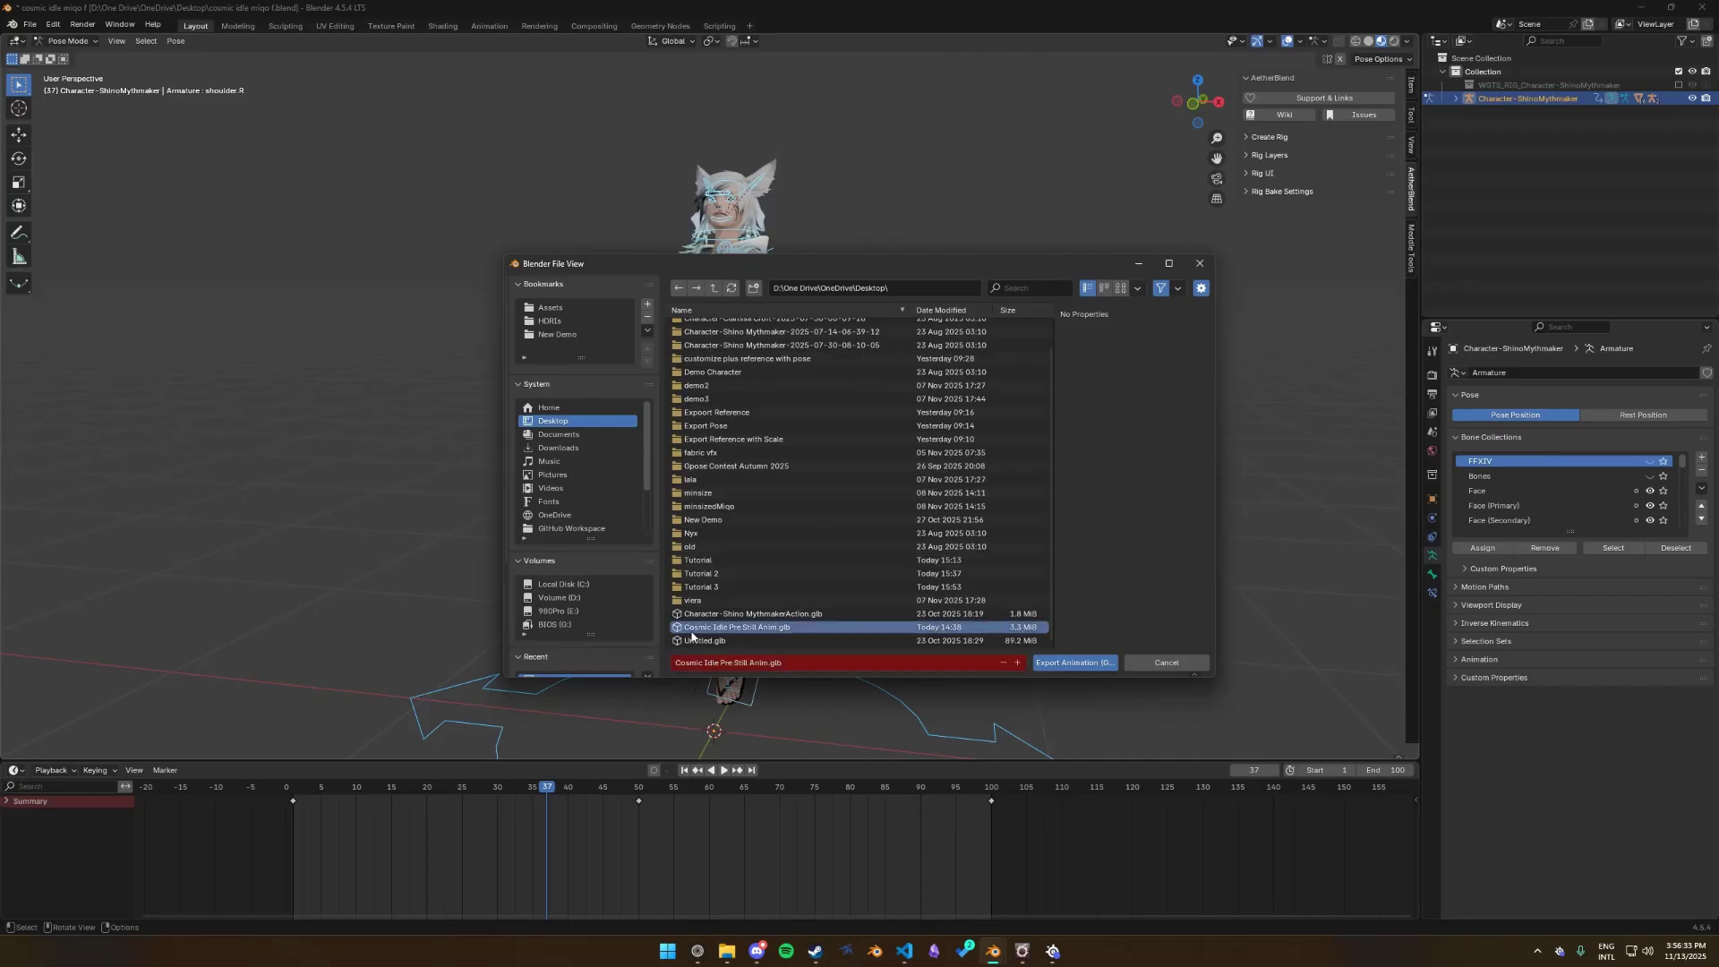
left_click(1063, 664)
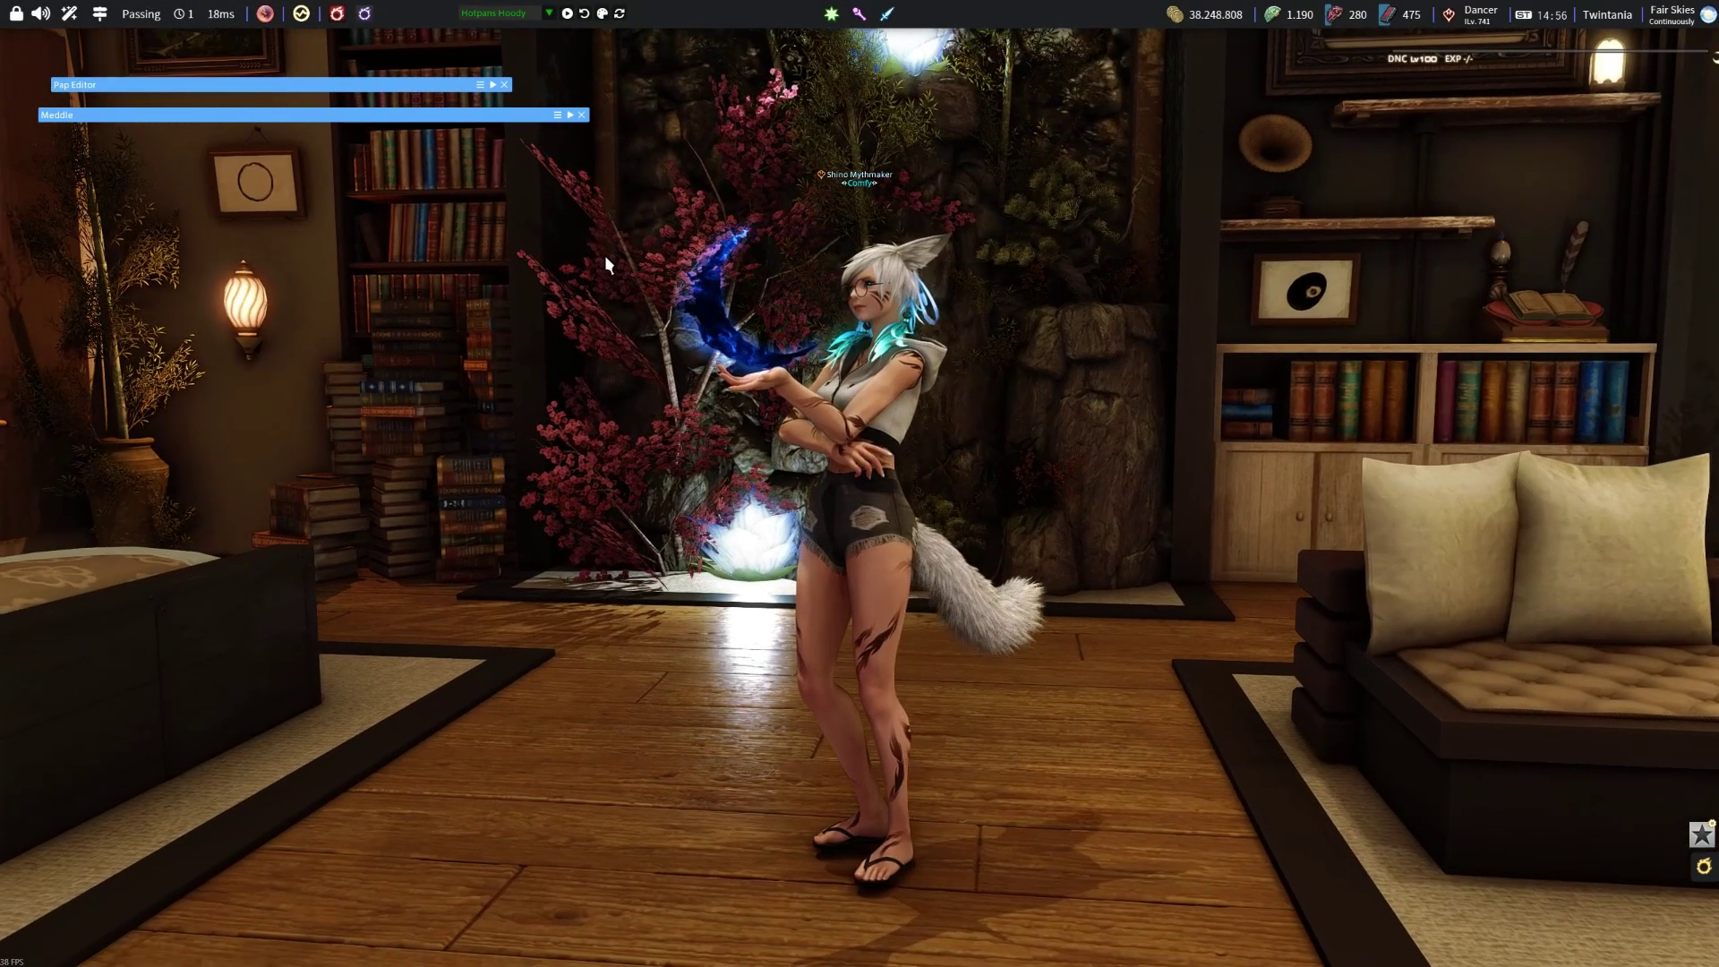
Step: Close Meddle and bring the expanded Pap Editor back into view
left_click(581, 115)
left_click(492, 85)
left_click_drag(437, 81, 489, 166)
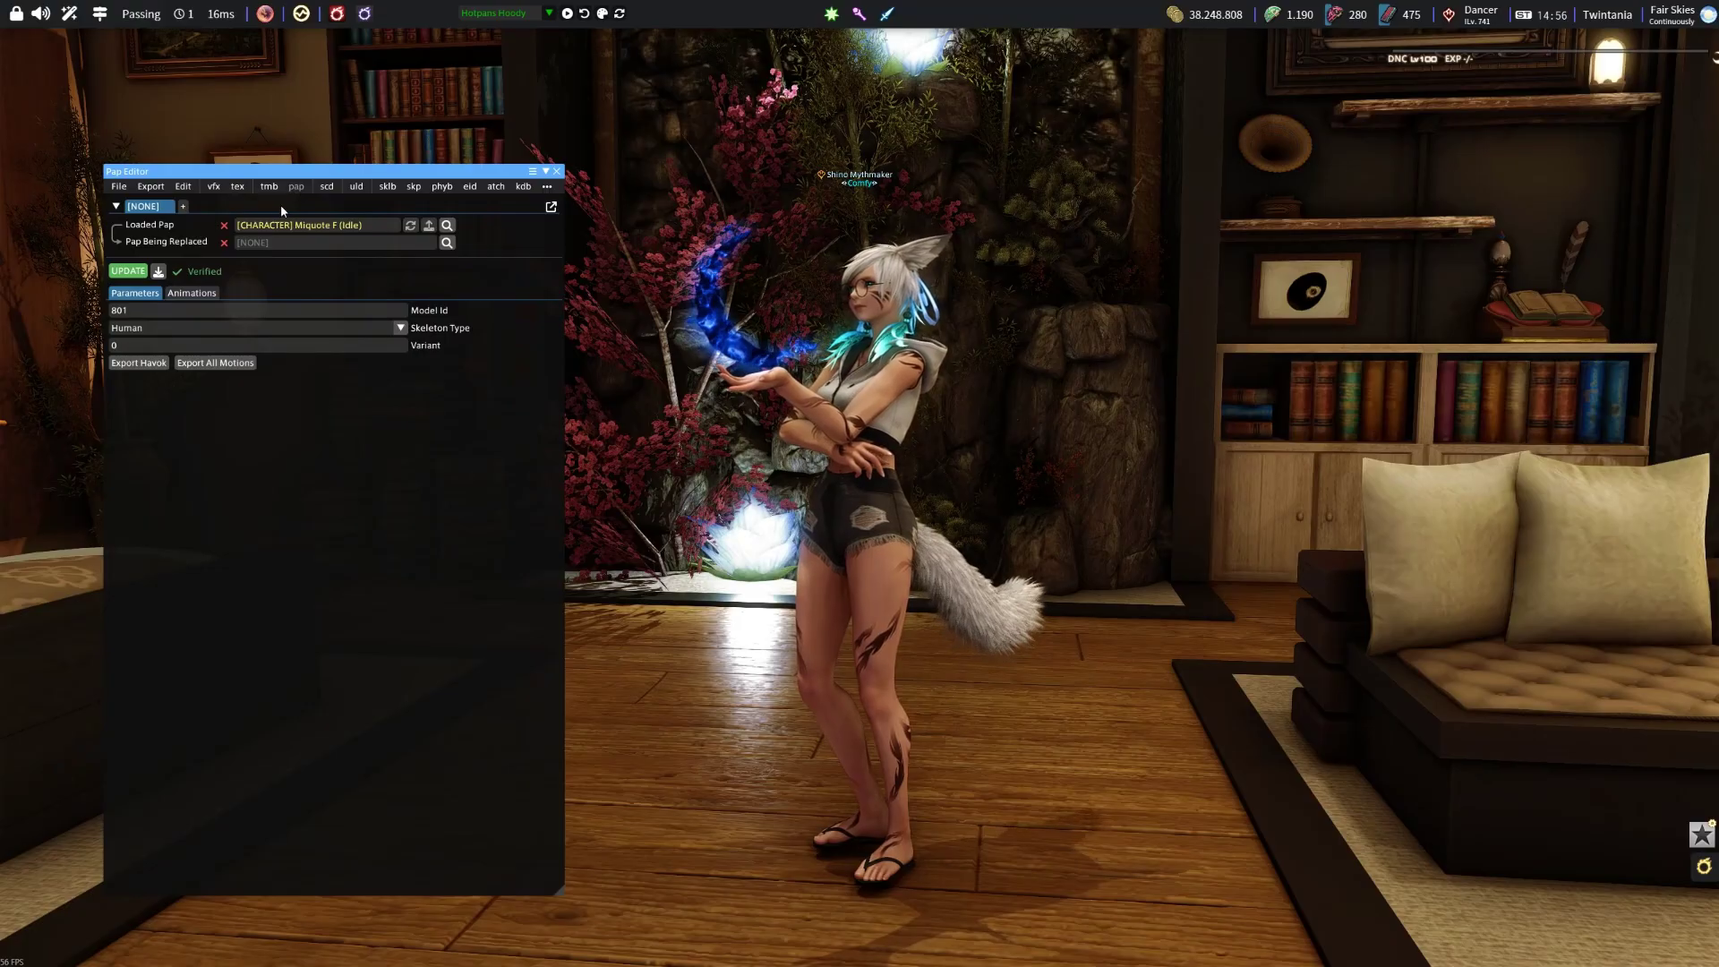
left_click(447, 225)
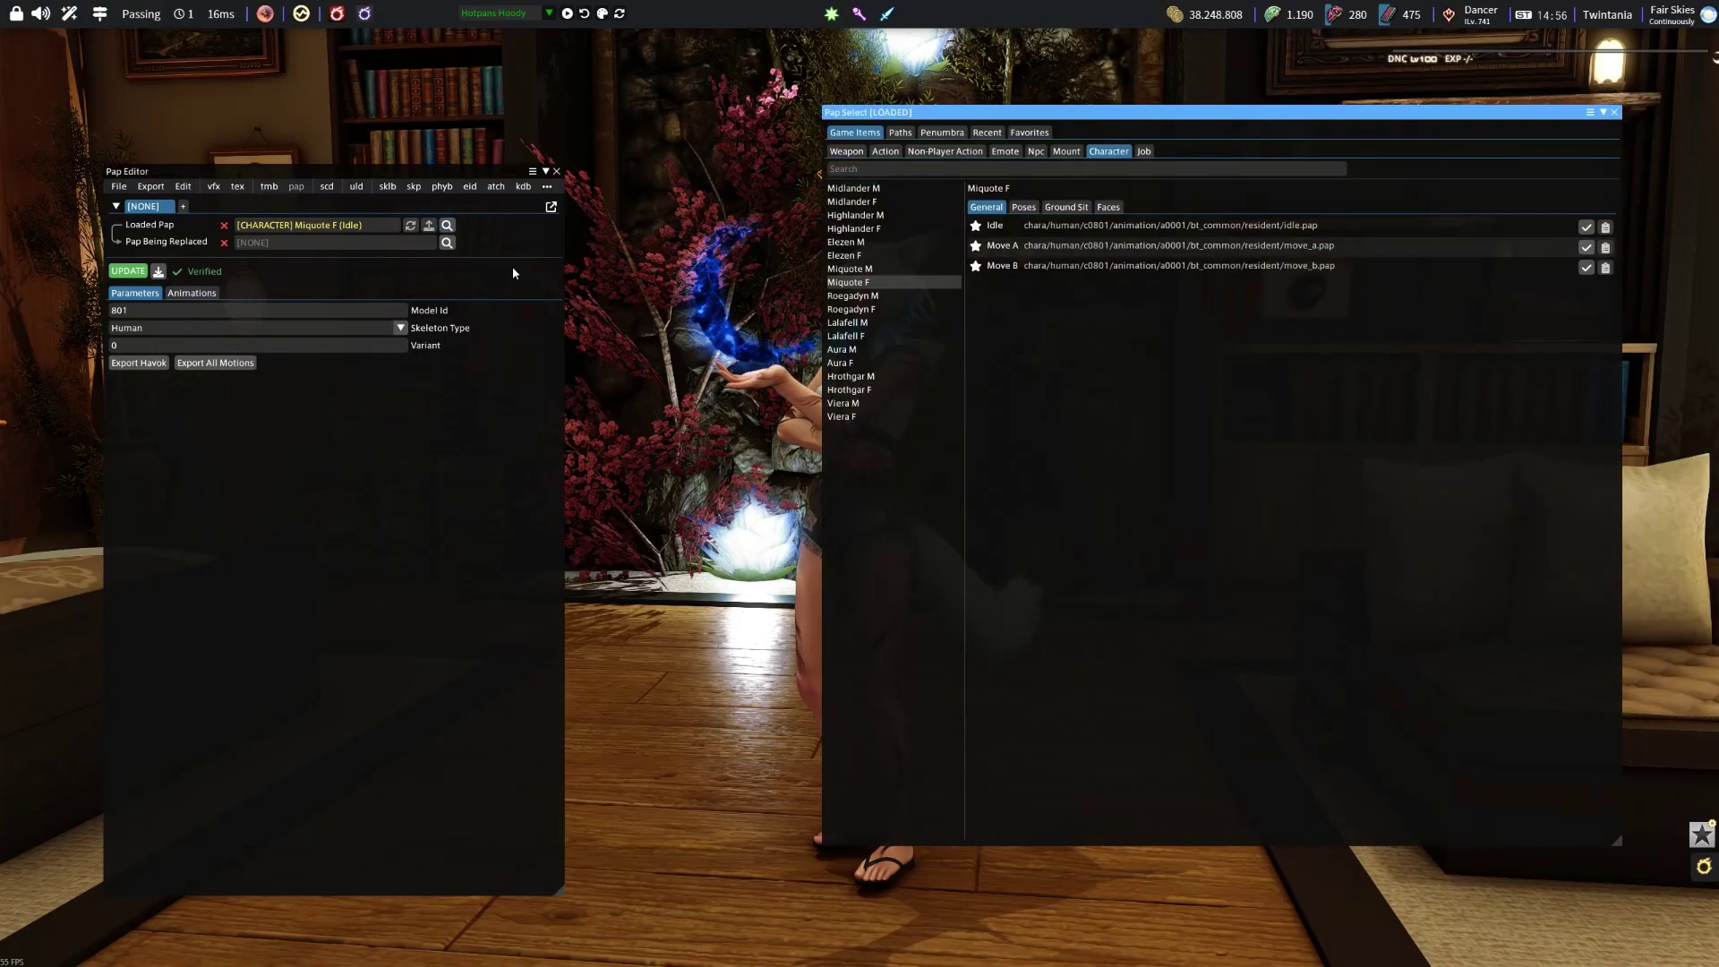
left_click(1614, 112)
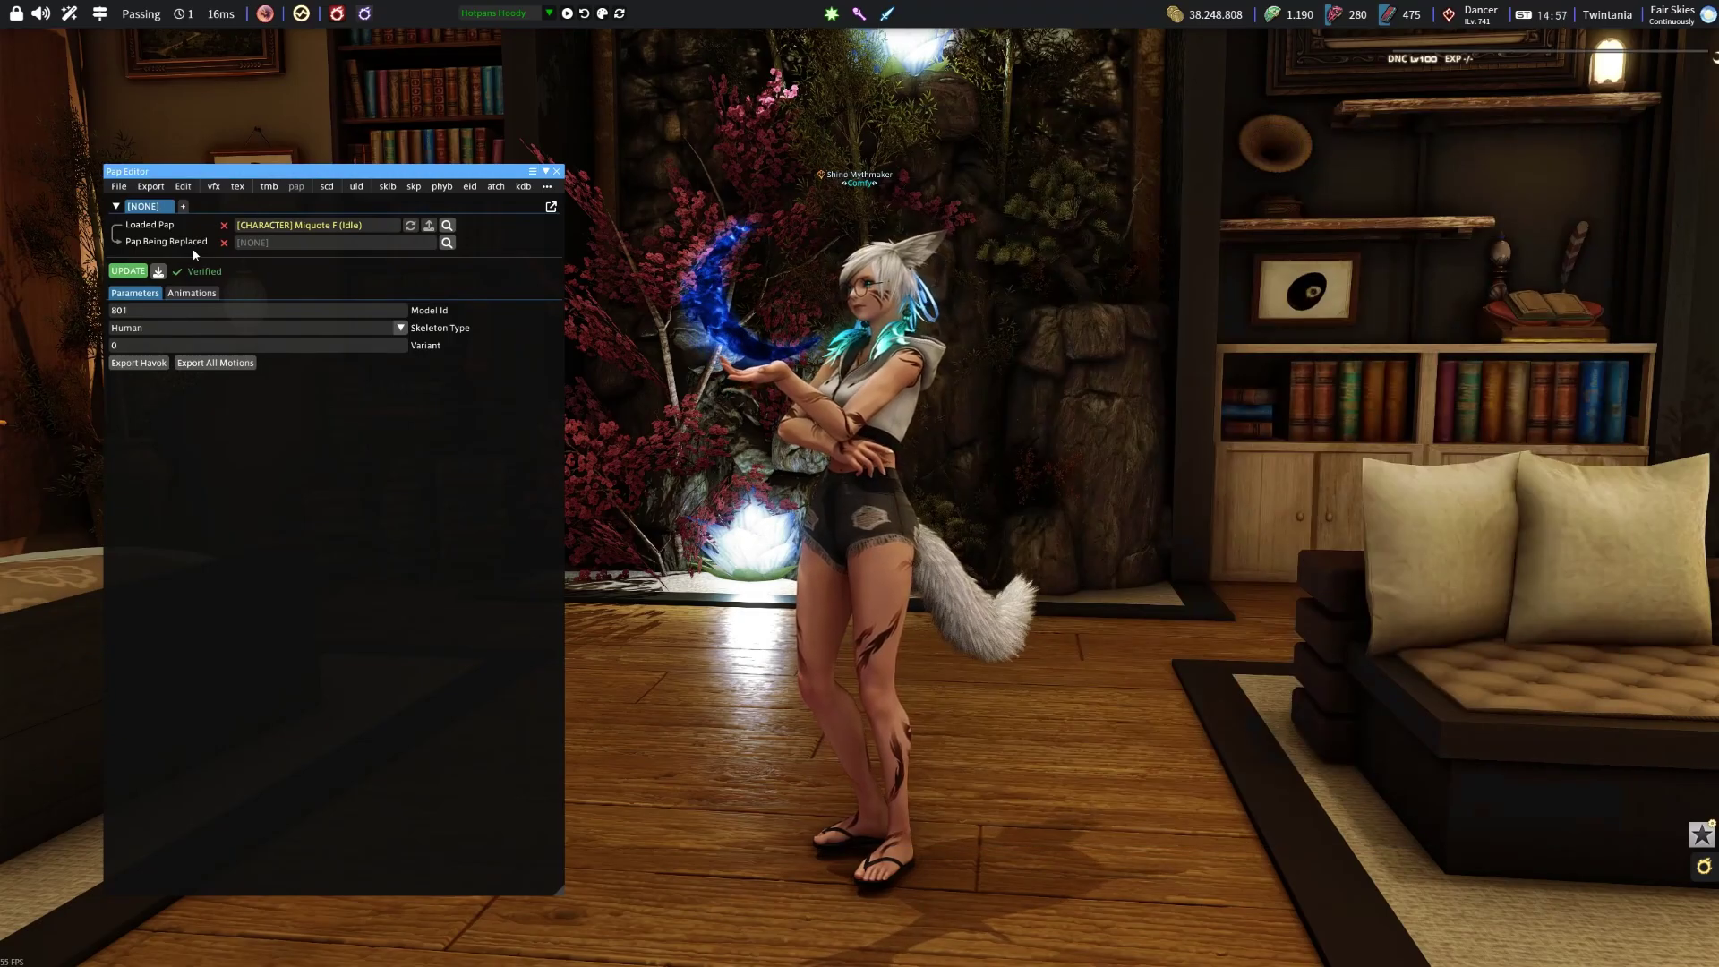
Step: Set the pap being replaced to Miquote F Idle and open its Animations list
left_click(447, 242)
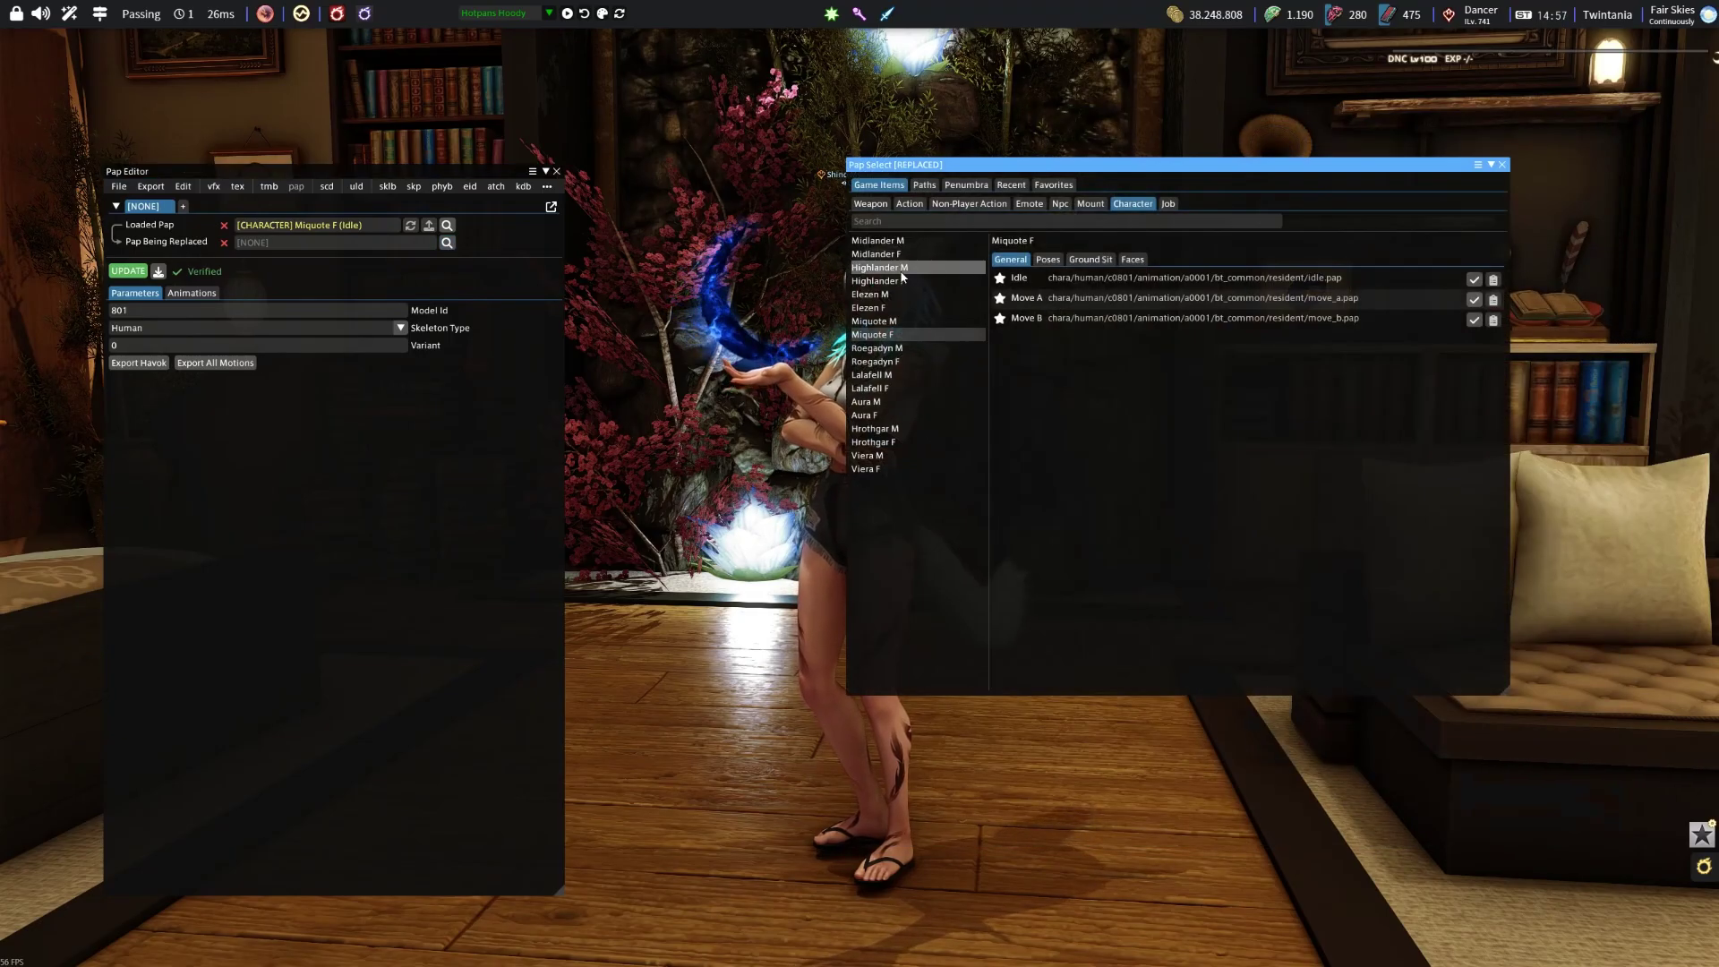
left_click(1474, 279)
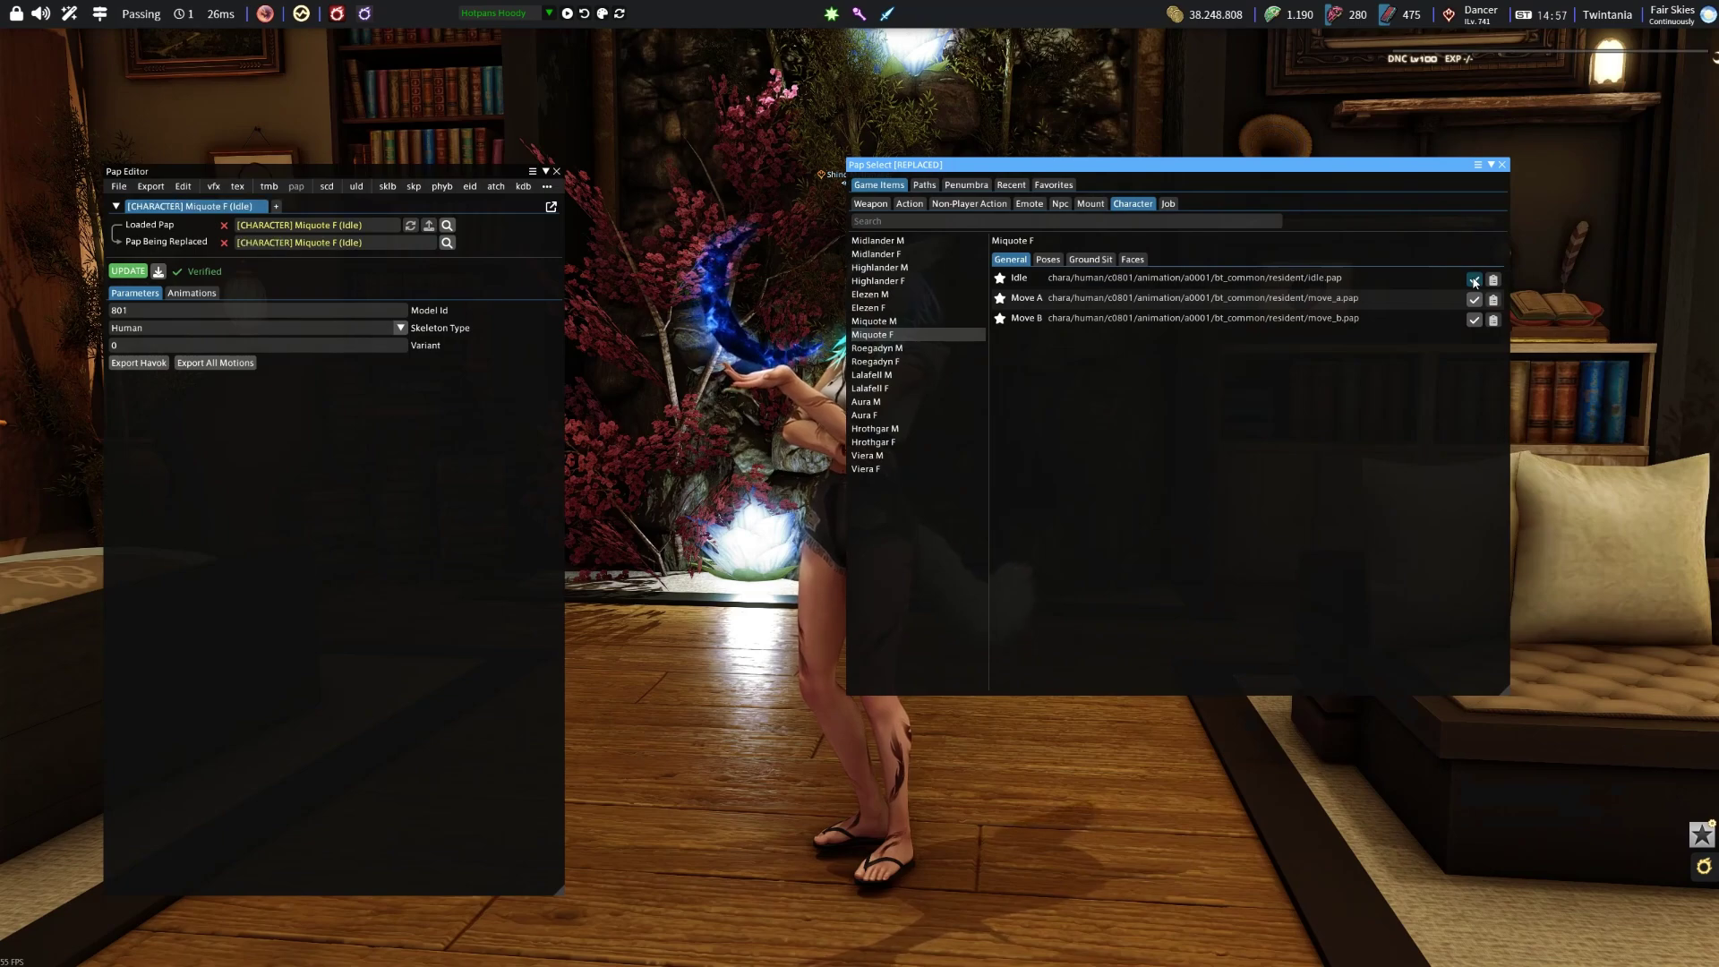
left_click(1503, 165)
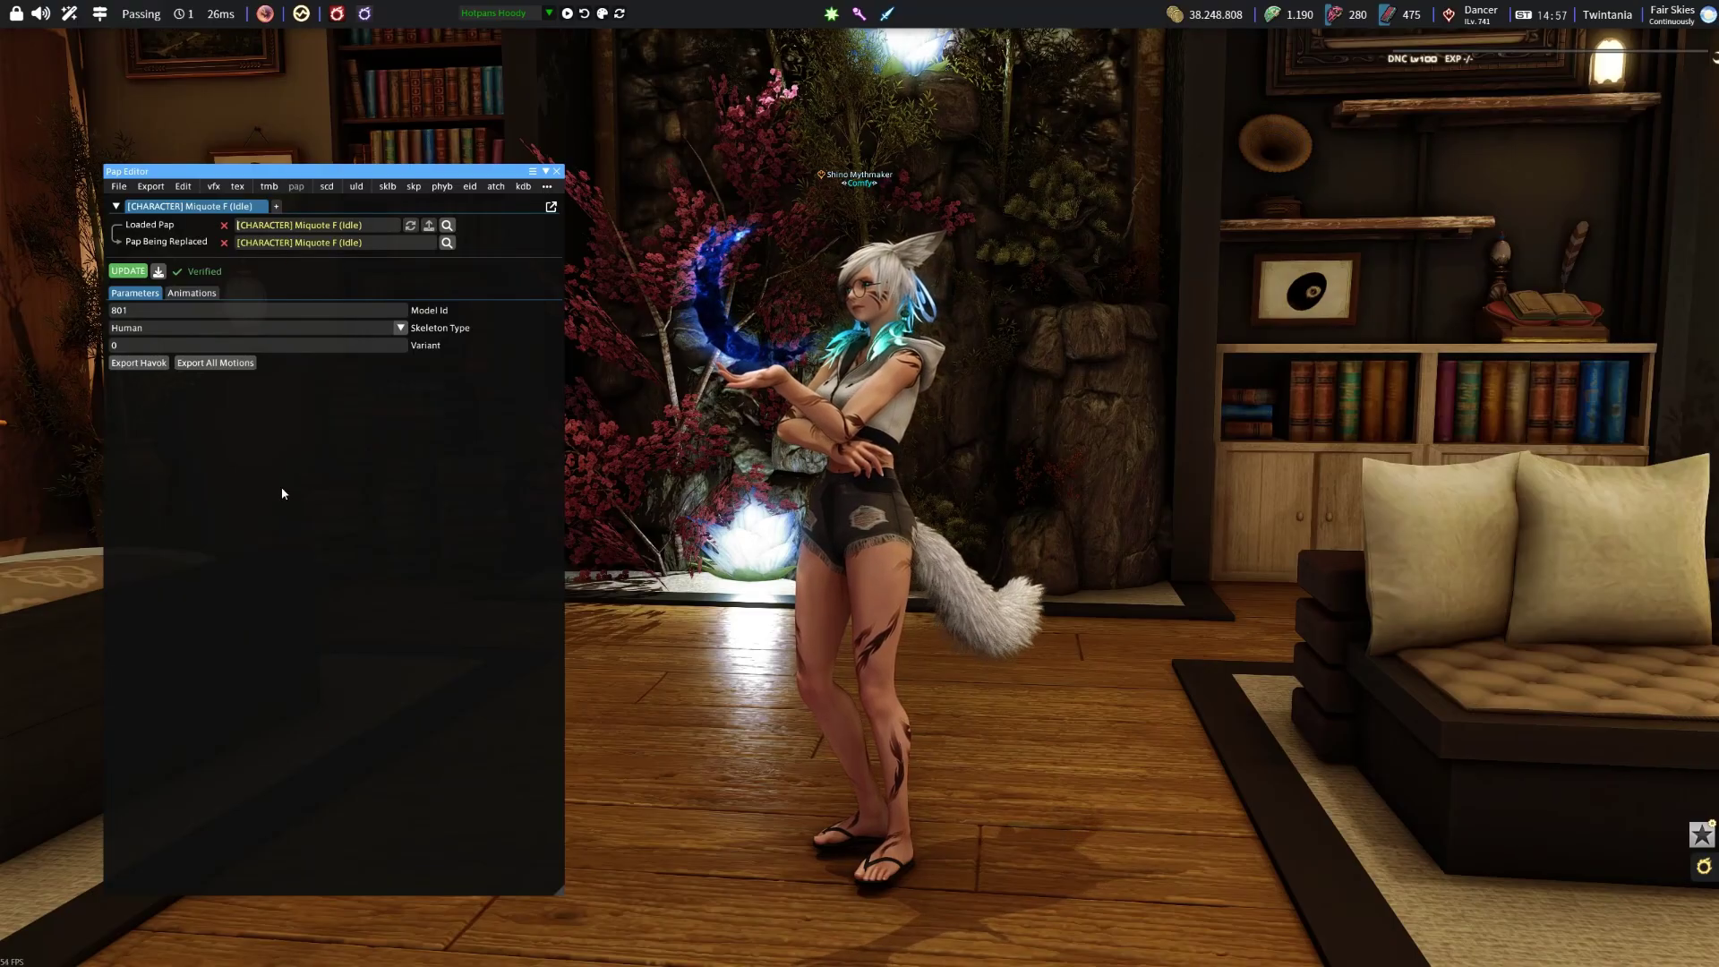
left_click(191, 293)
left_click(201, 313)
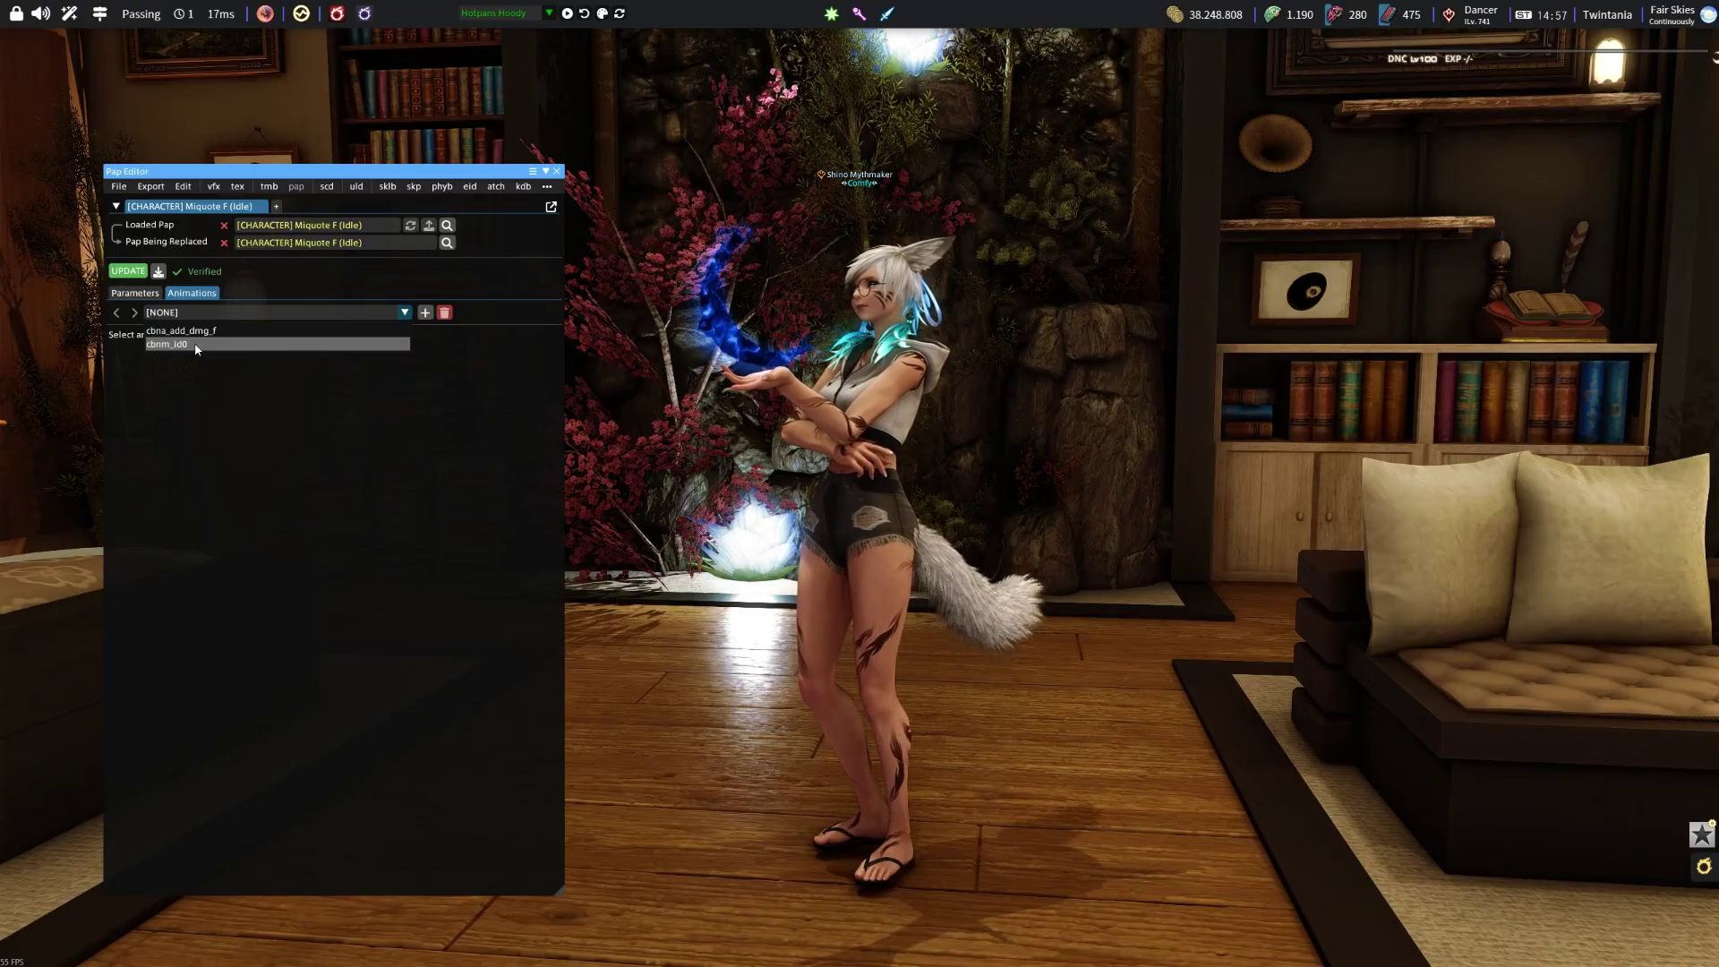
Step: Select cbnm_id0 and, on its Motion tab, import Cosmic Idle Pre Still Anim.glb as the replacement
left_click(196, 345)
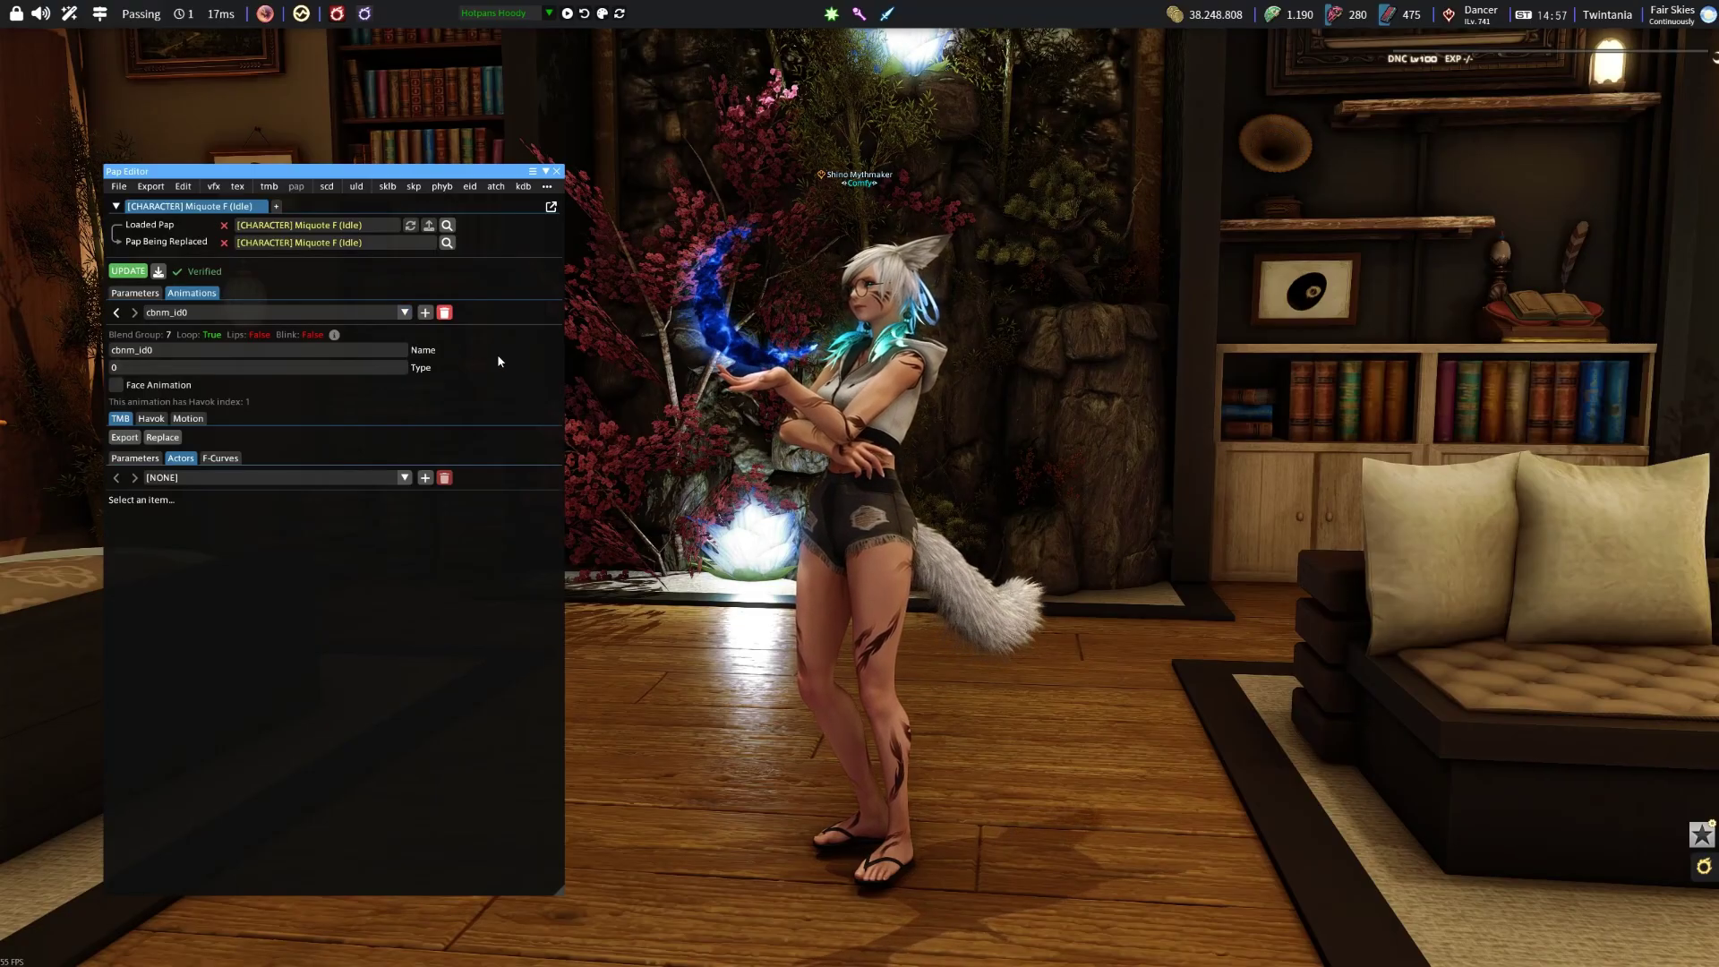
left_click(187, 419)
left_click_drag(287, 472, 319, 470)
left_click(302, 454)
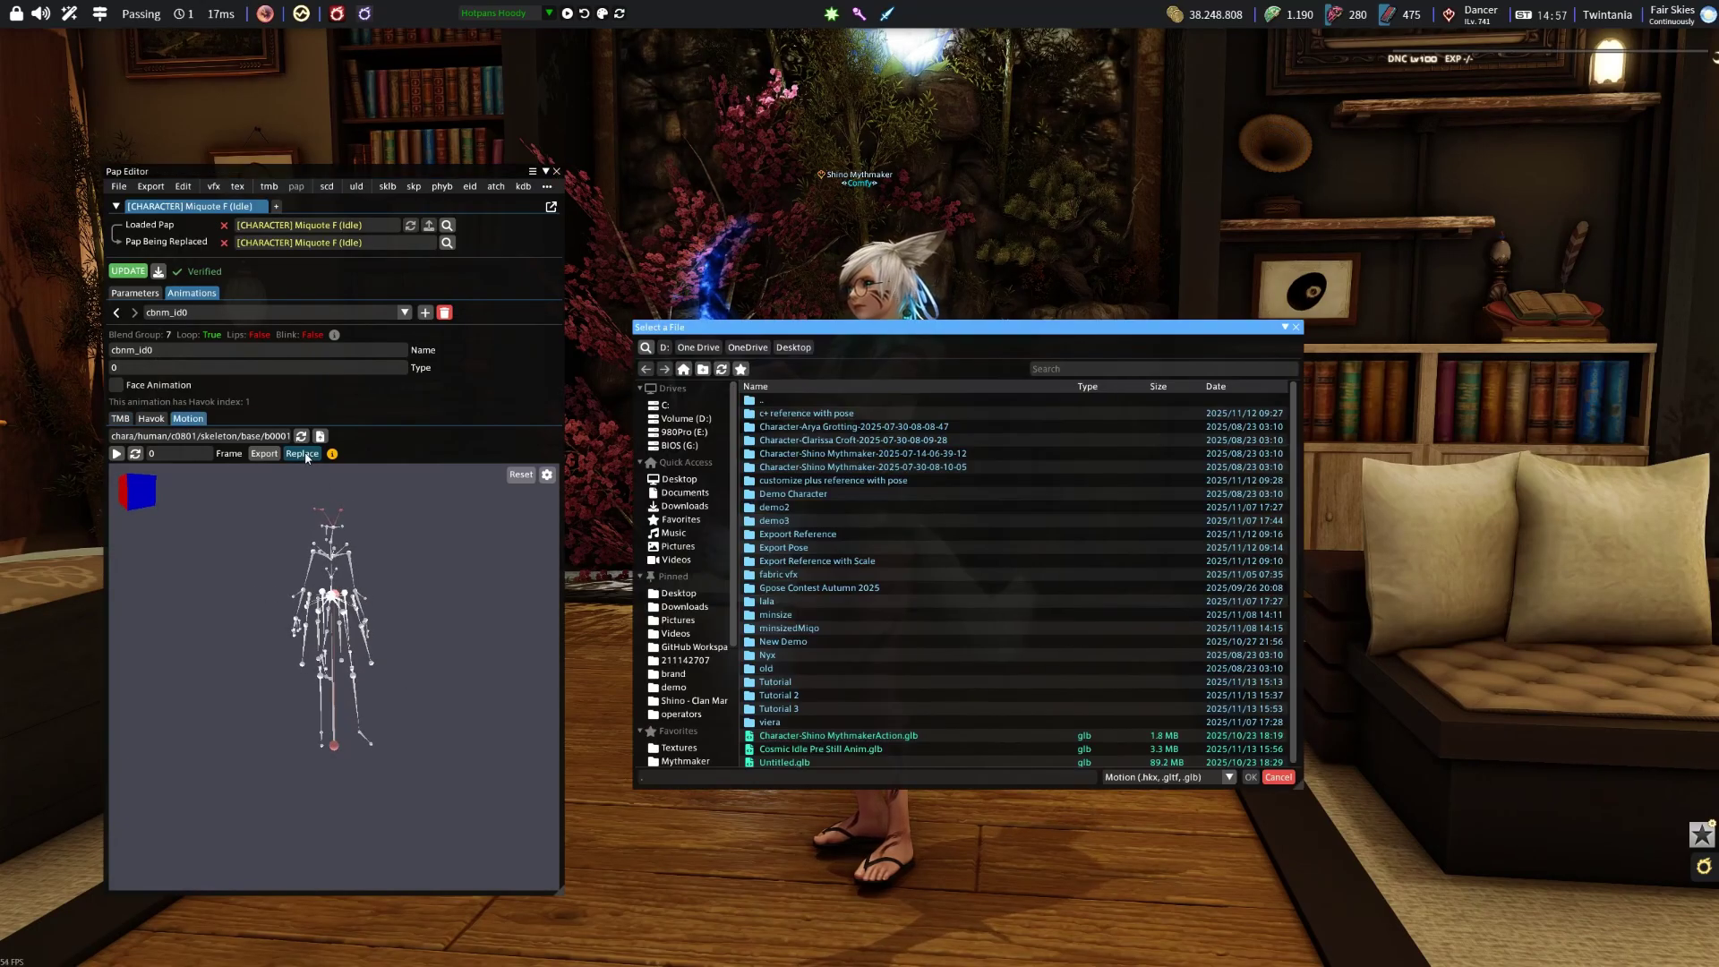
left_click(848, 748)
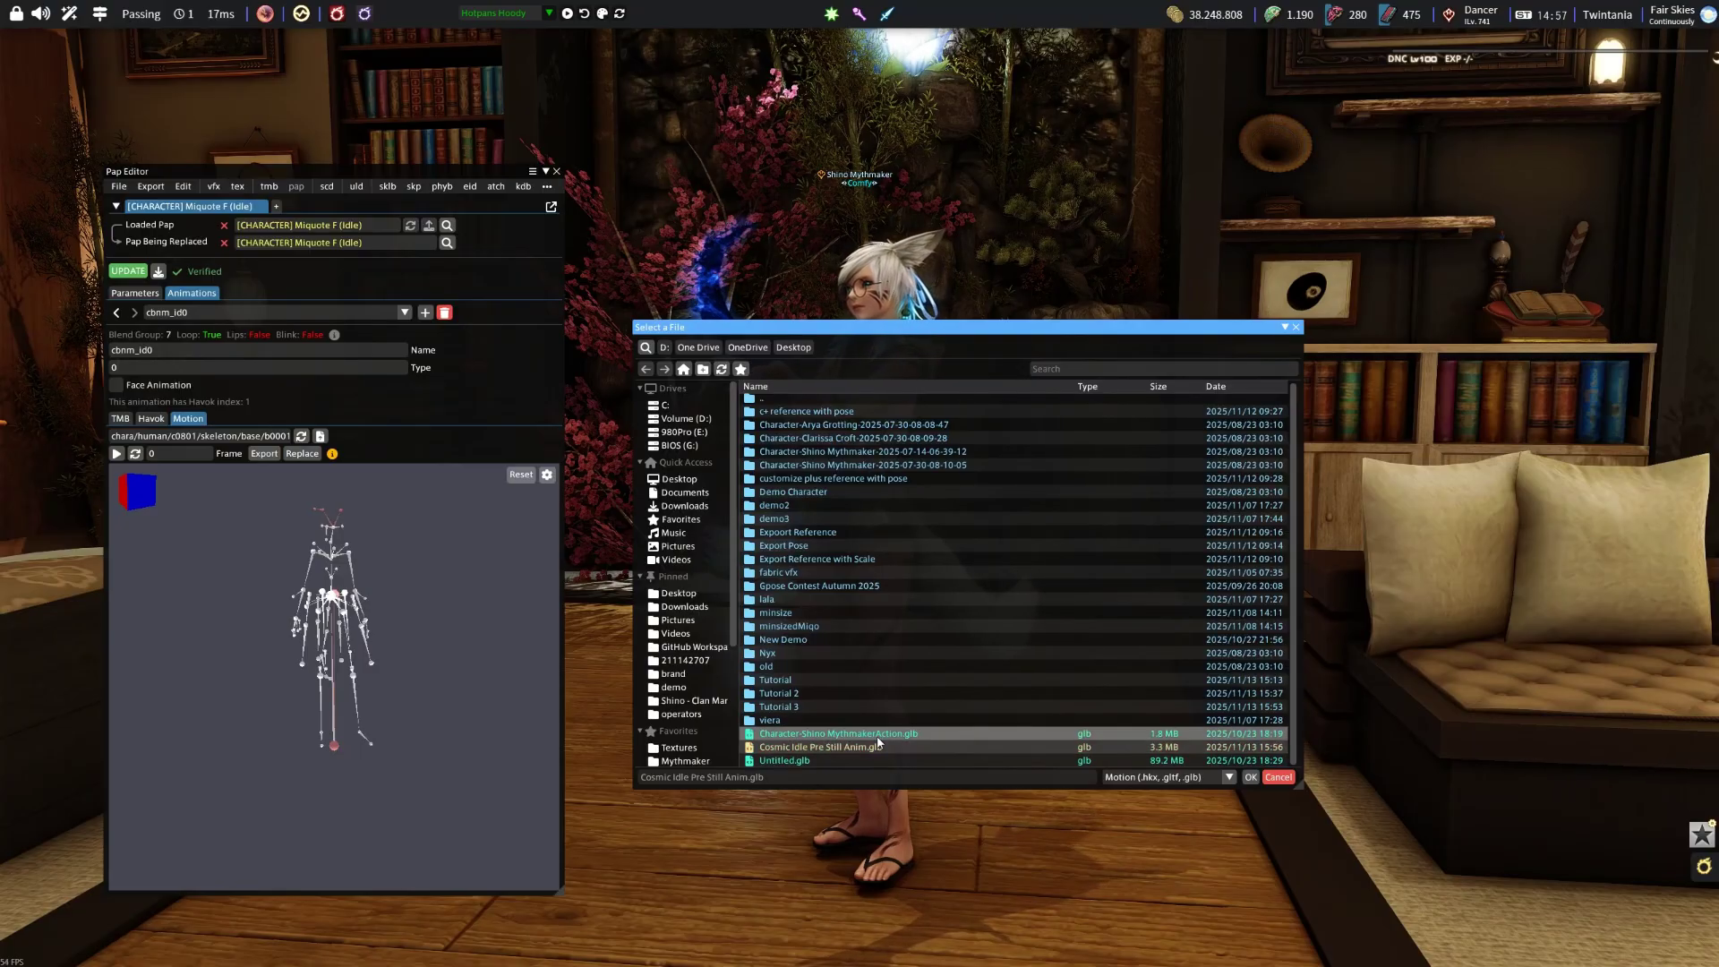
left_click(1250, 778)
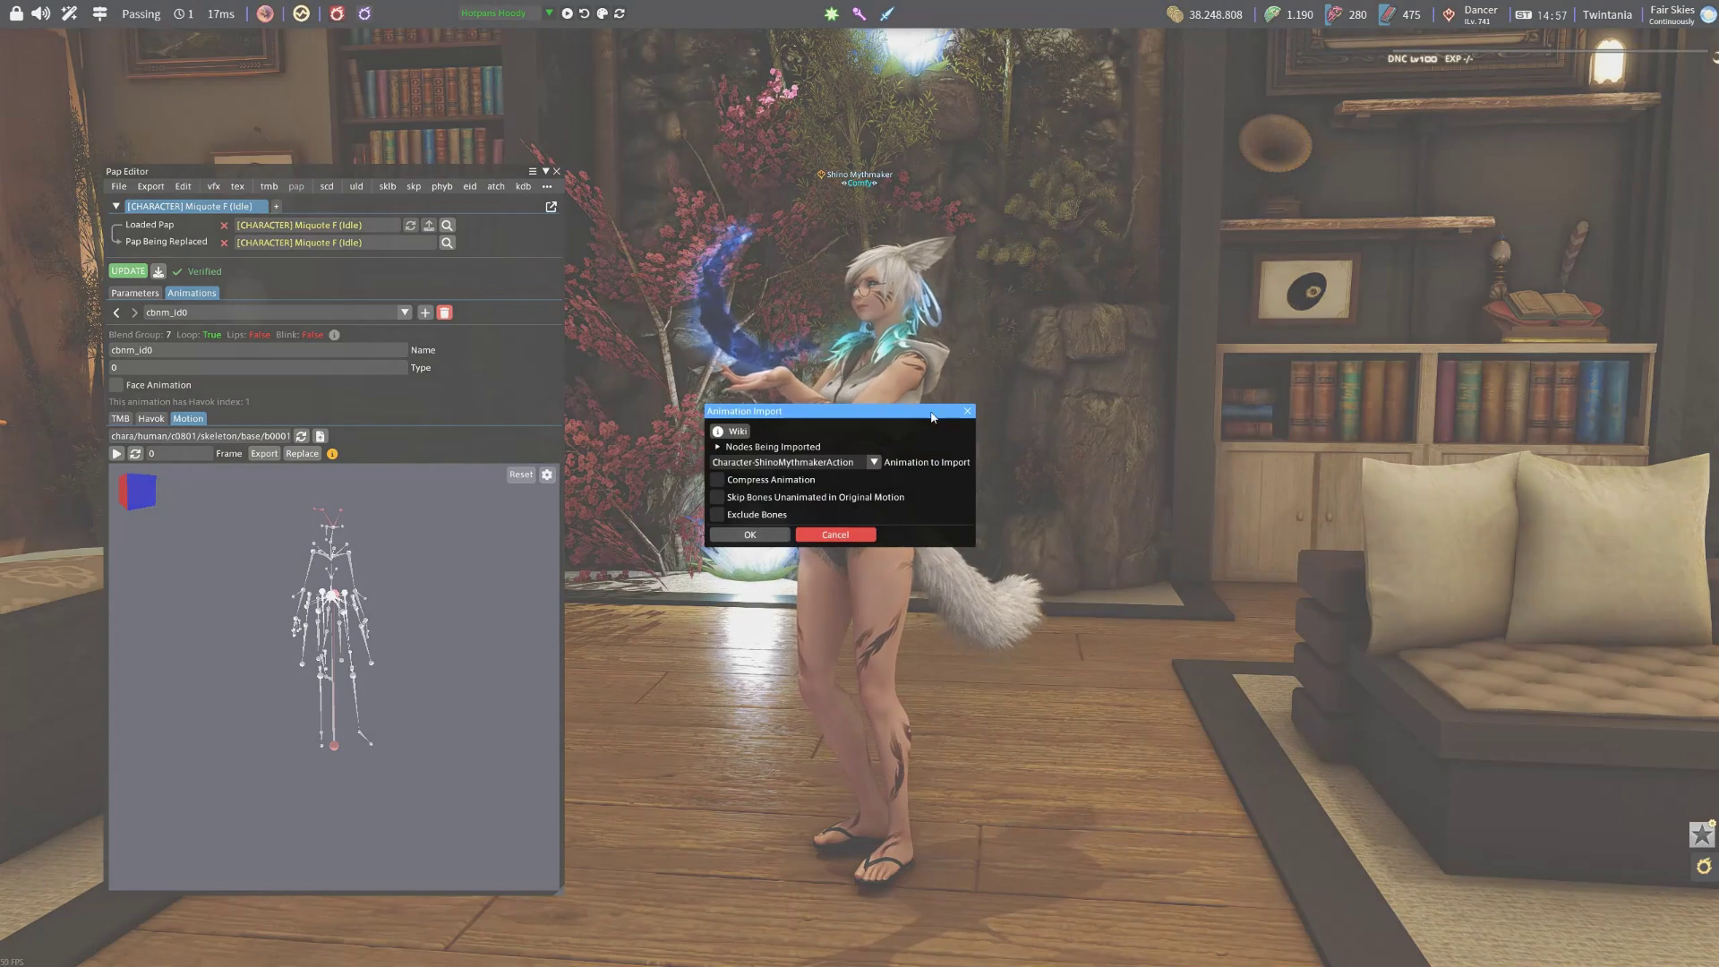
Step: Prepare a New Exclude List of n_root and n_throw, delete its empty row, then untick Exclude Bones
left_click_drag(833, 446, 867, 453)
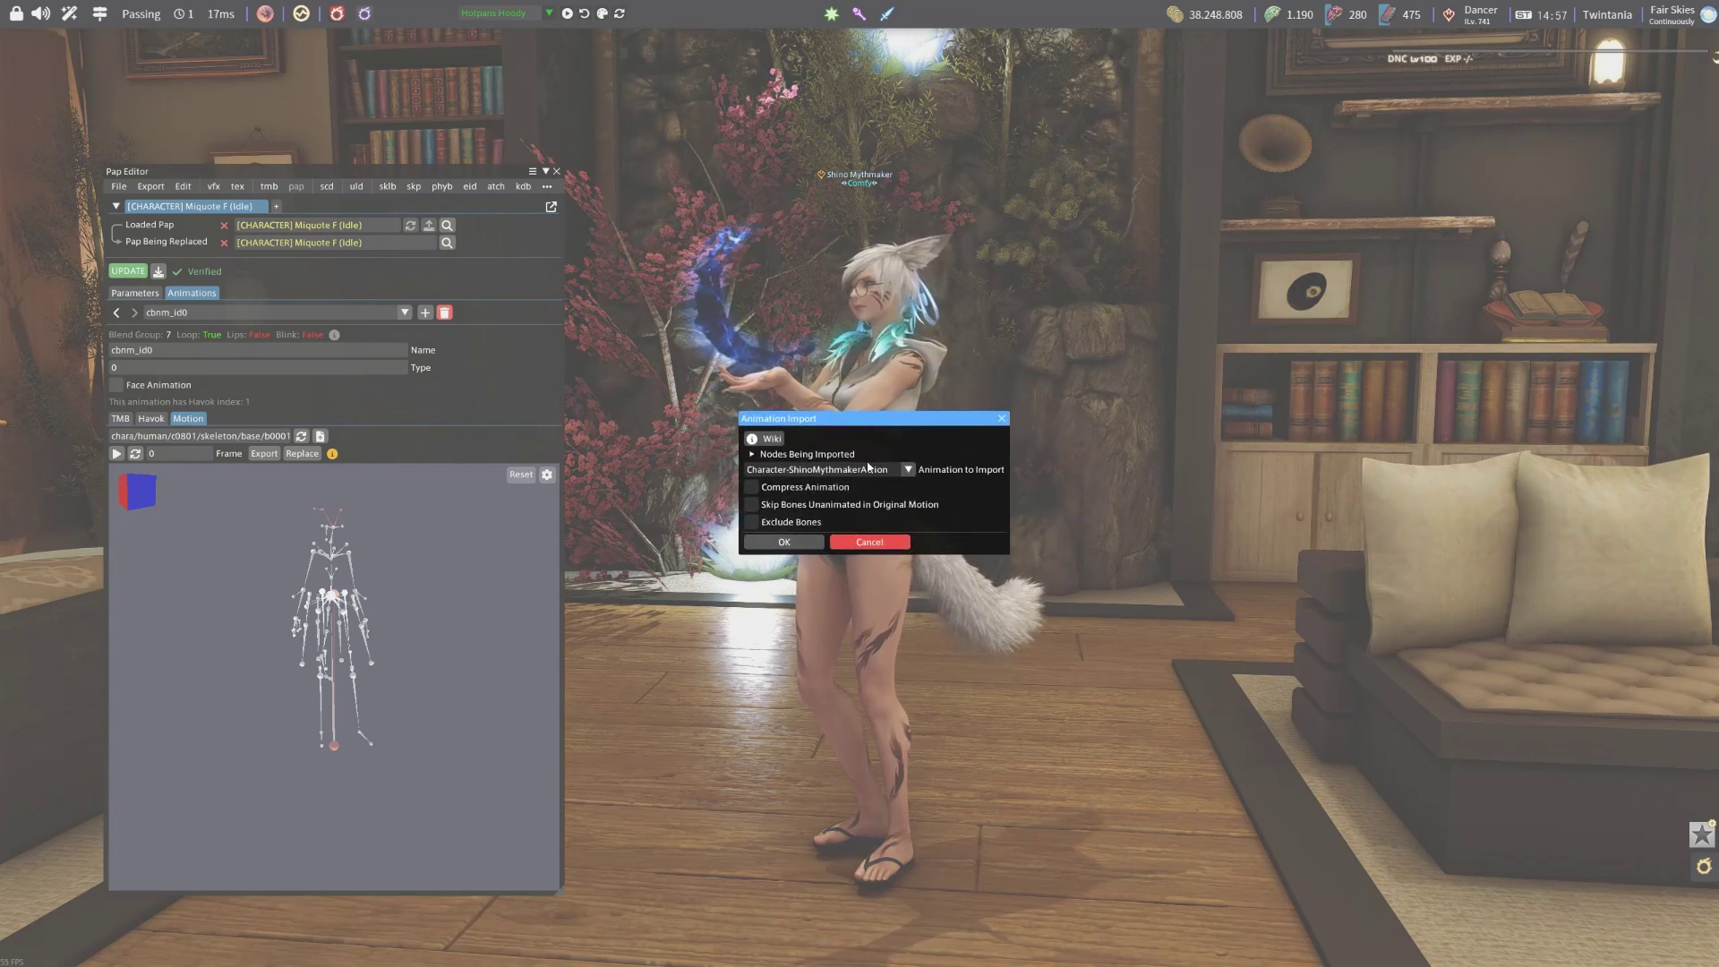
left_click(753, 523)
left_click(810, 539)
left_click(810, 587)
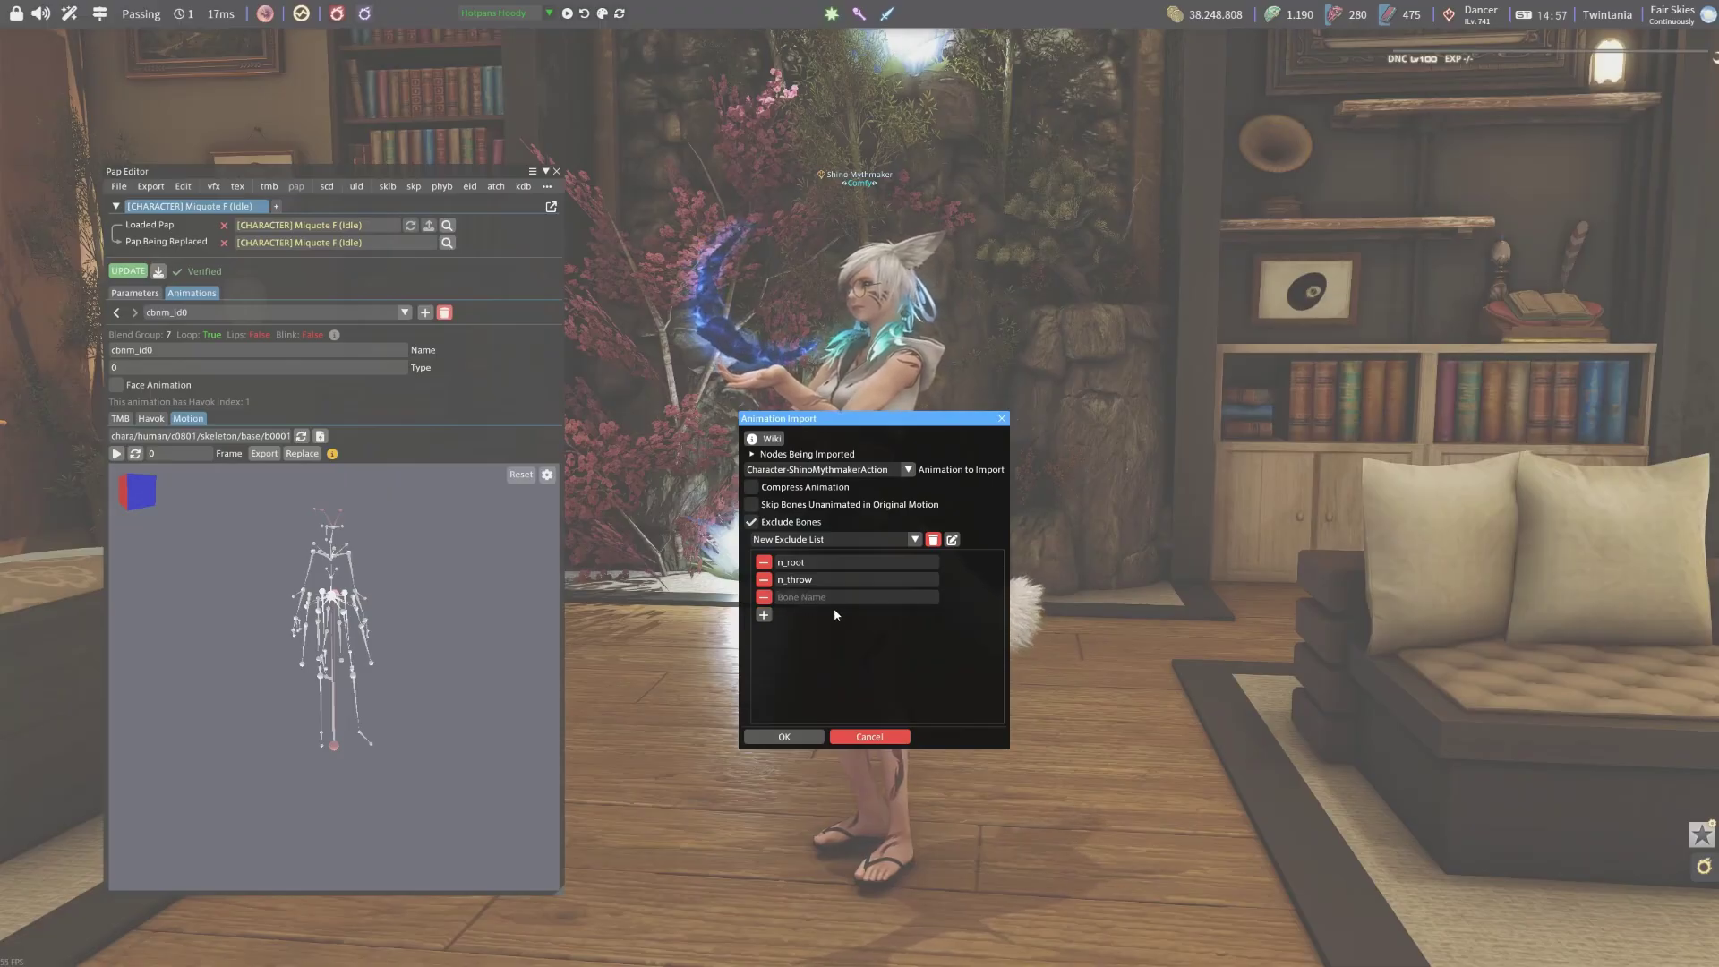
left_click(763, 597)
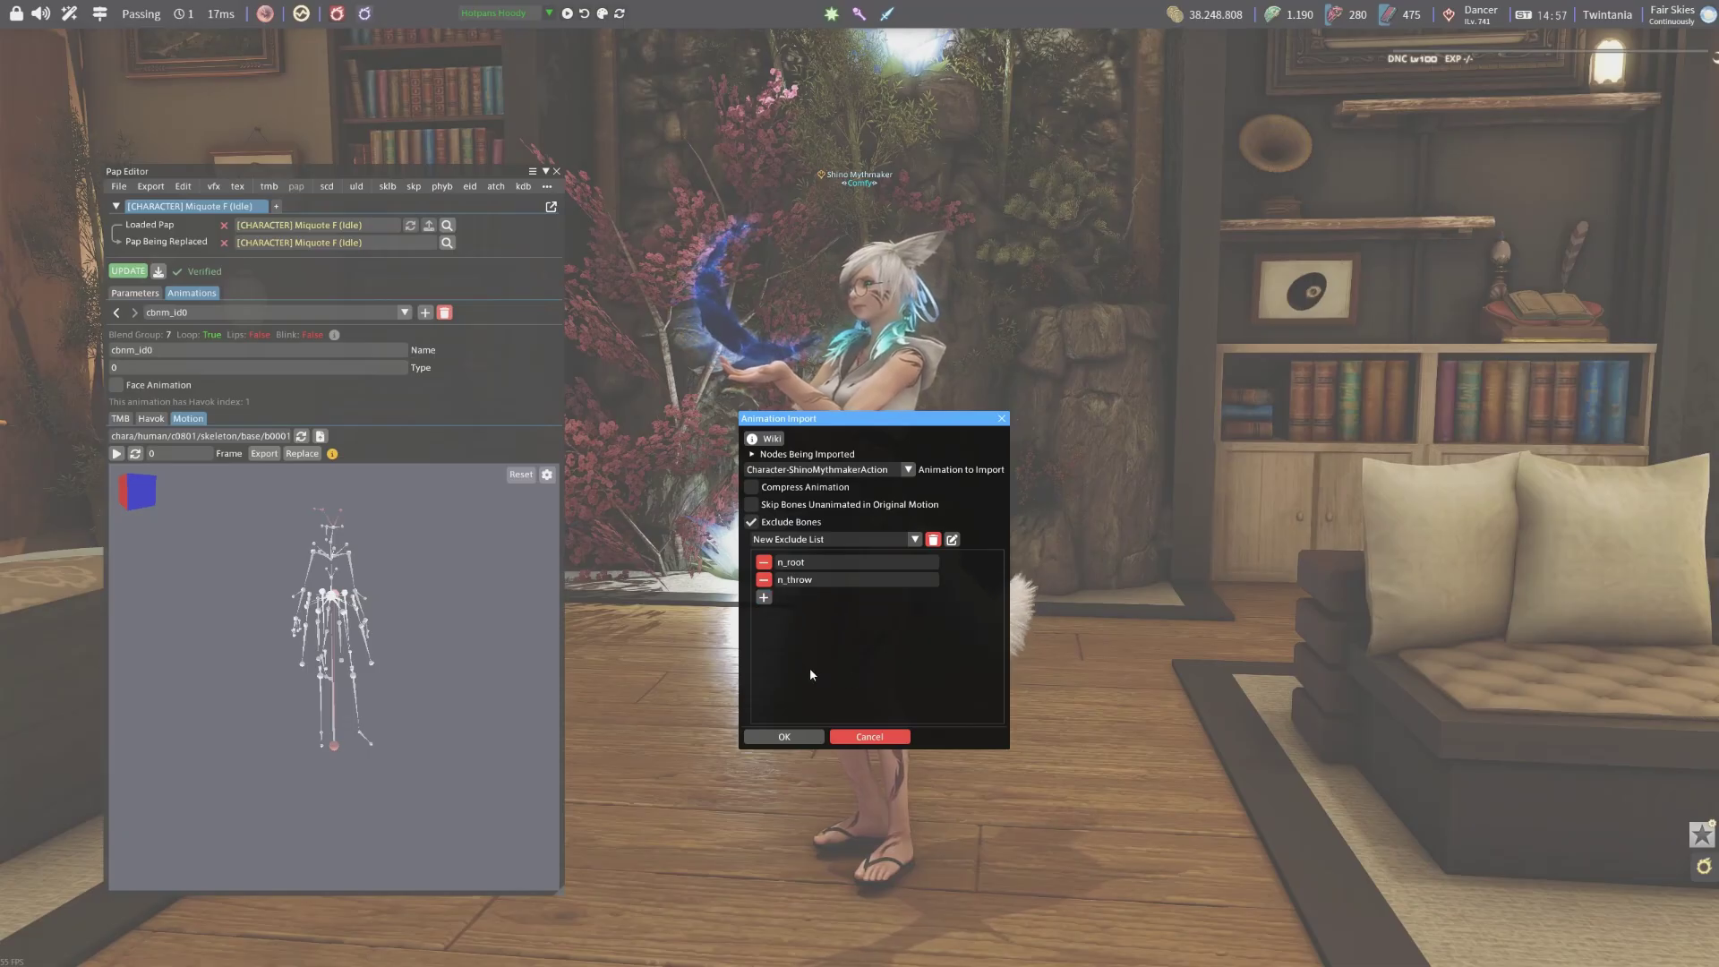
left_click(752, 523)
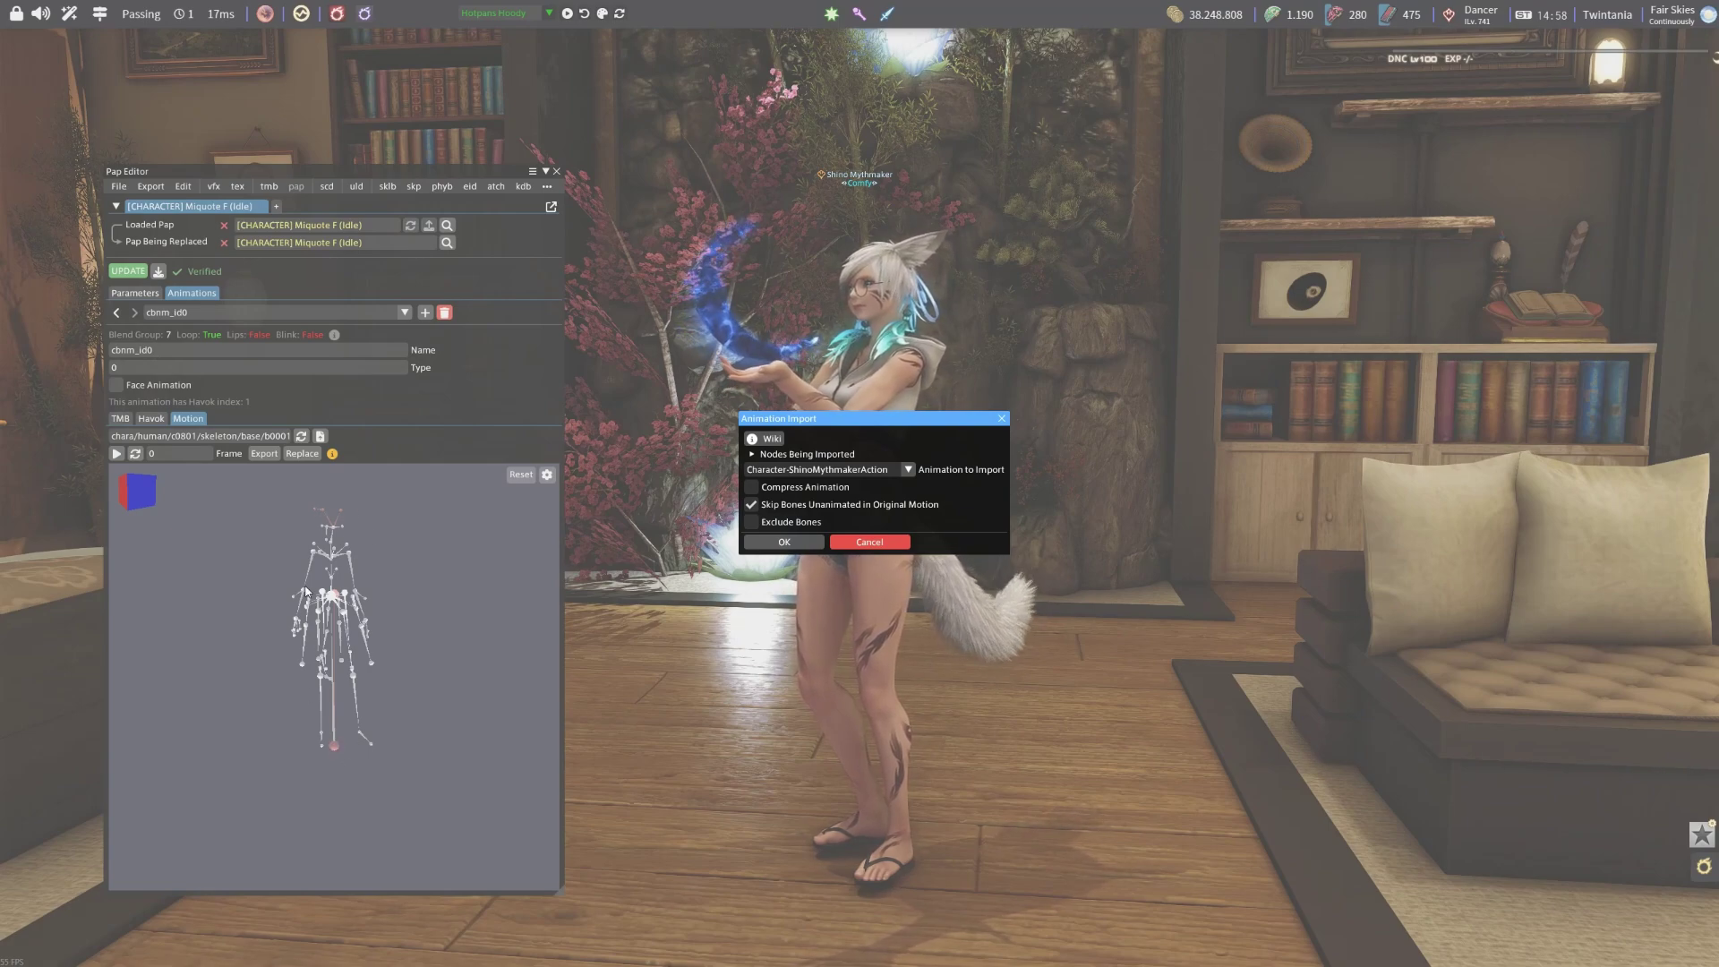
Step: Re-enable Exclude Bones with the n_root and n_throw list and confirm the animation import
left_click(751, 522)
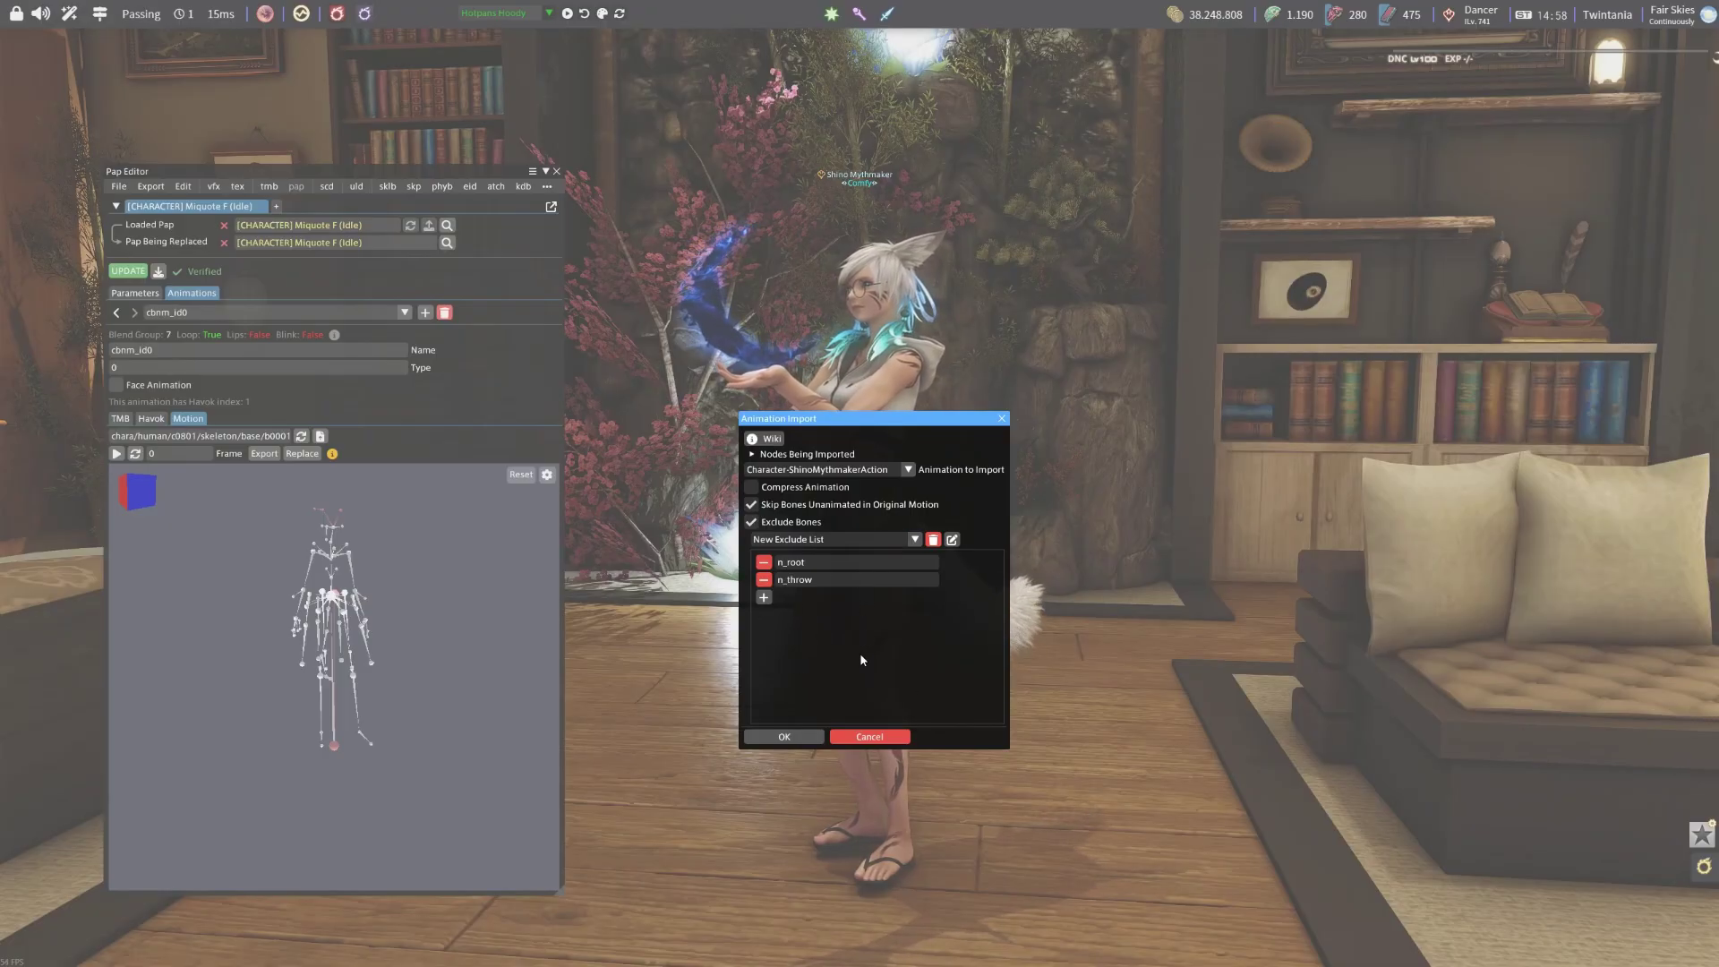
left_click(762, 524)
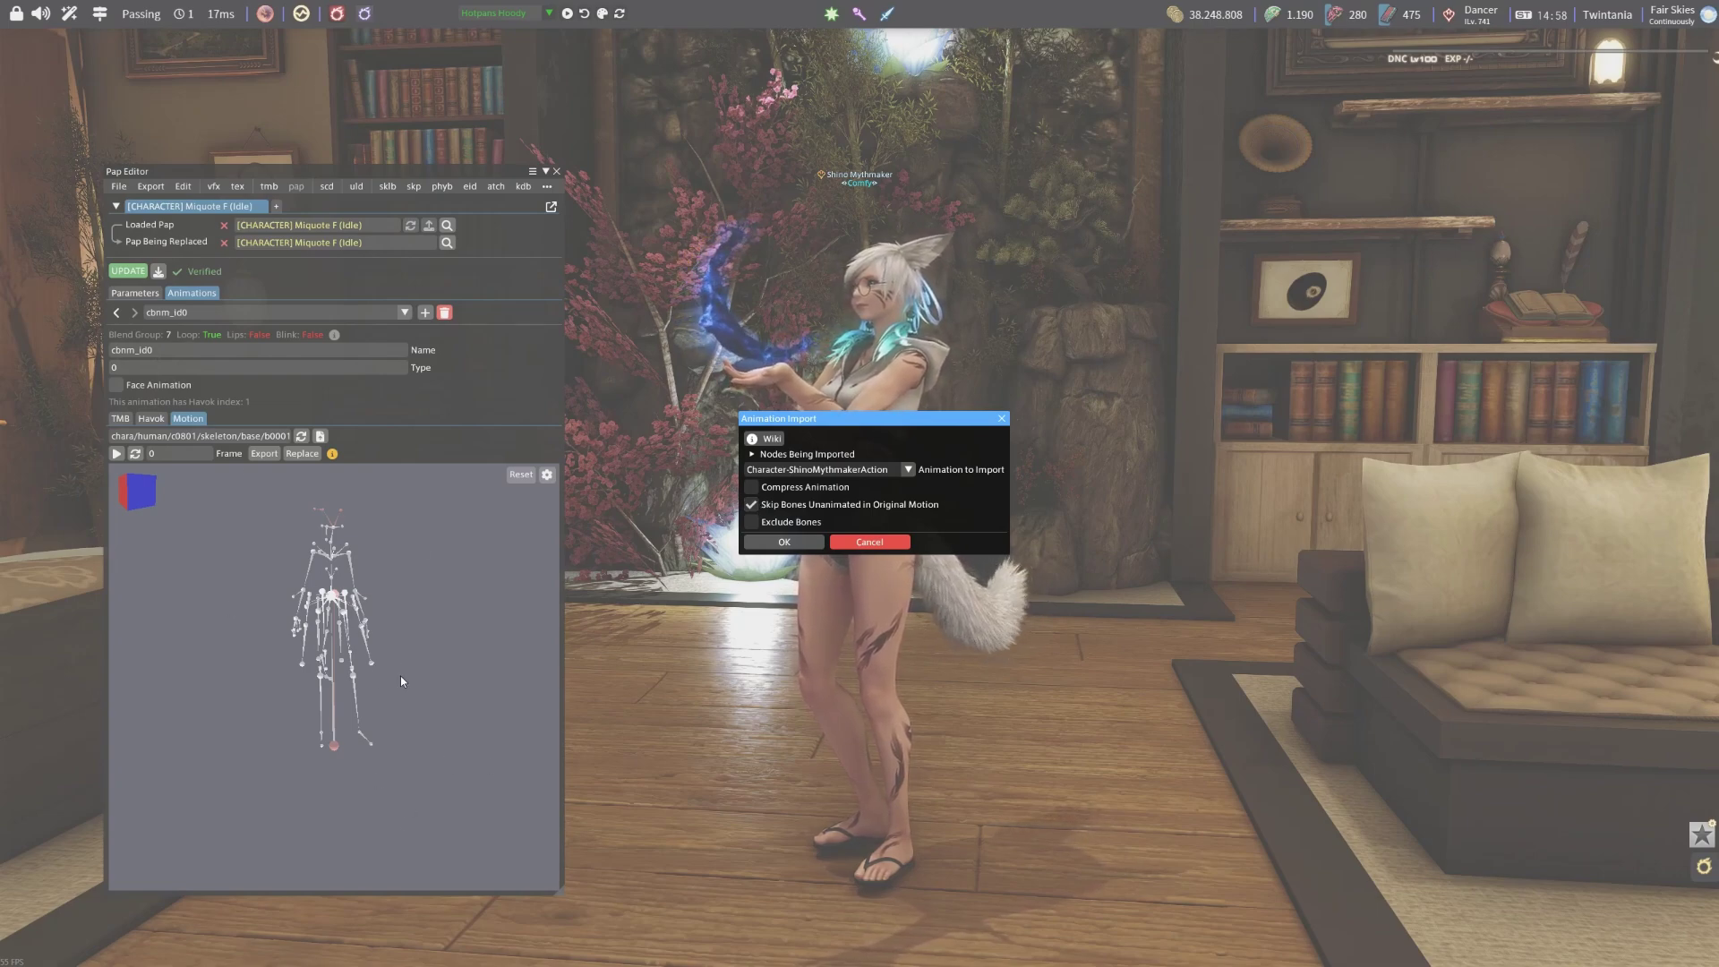
left_click(751, 522)
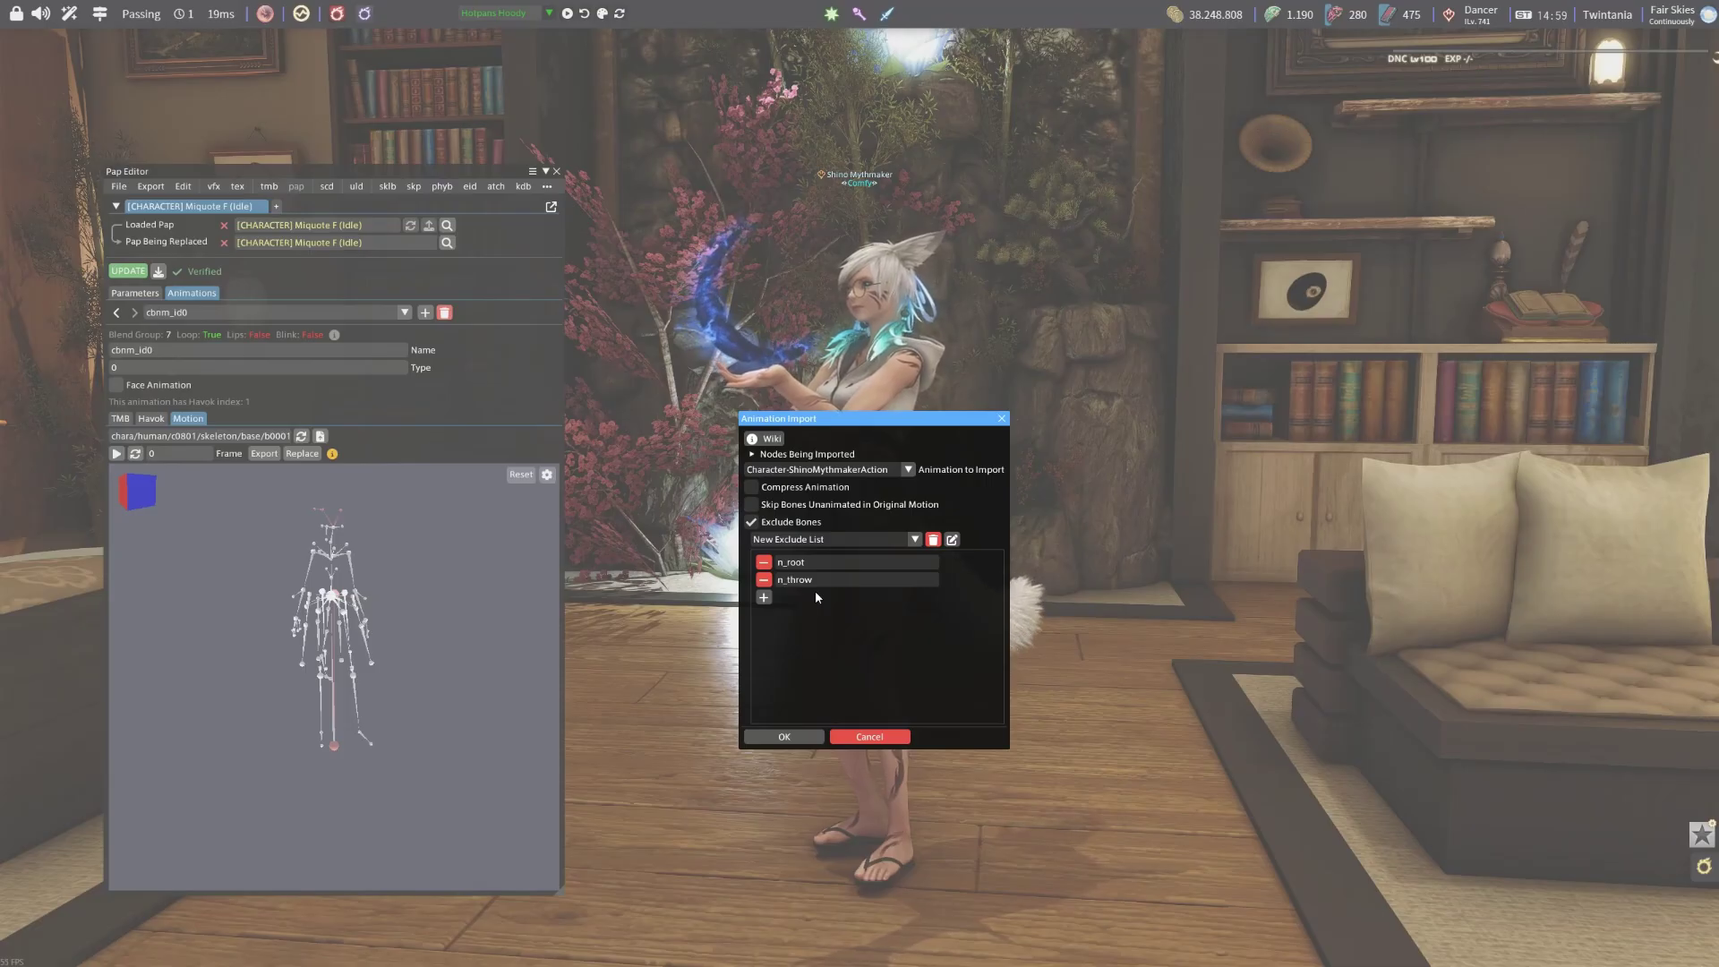
left_click(784, 737)
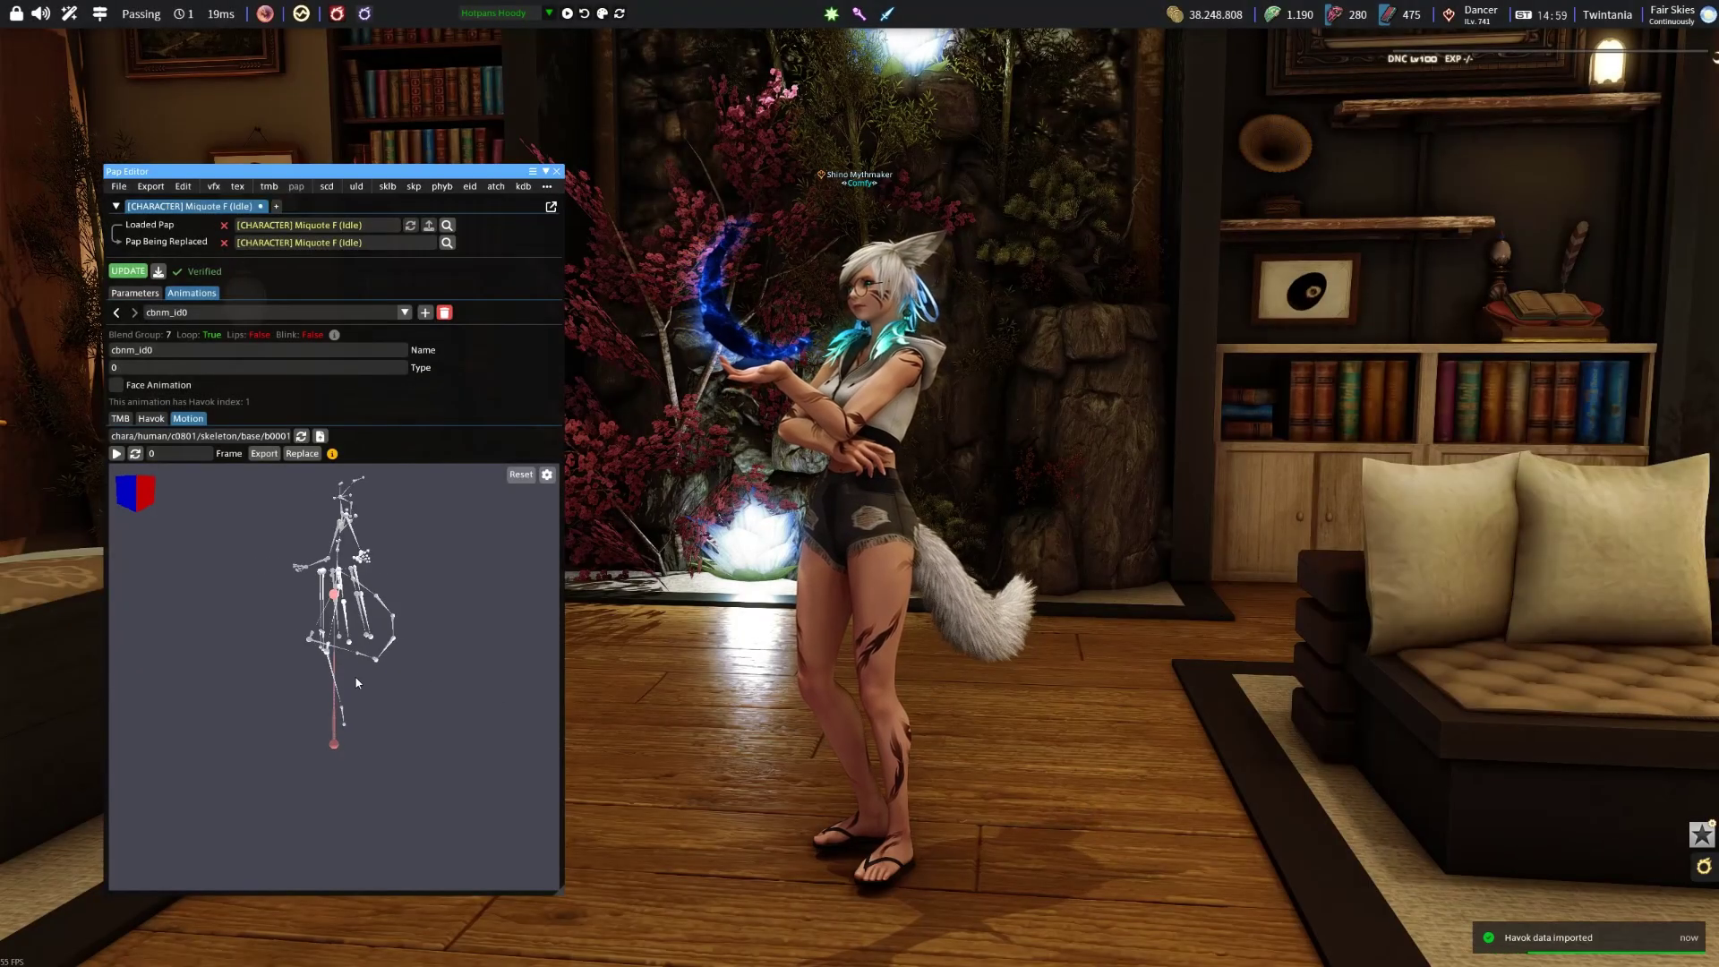
Step: Preview the imported 81-frame motion, apply it in-game, and watch the Miqo'te dance
left_click(116, 454)
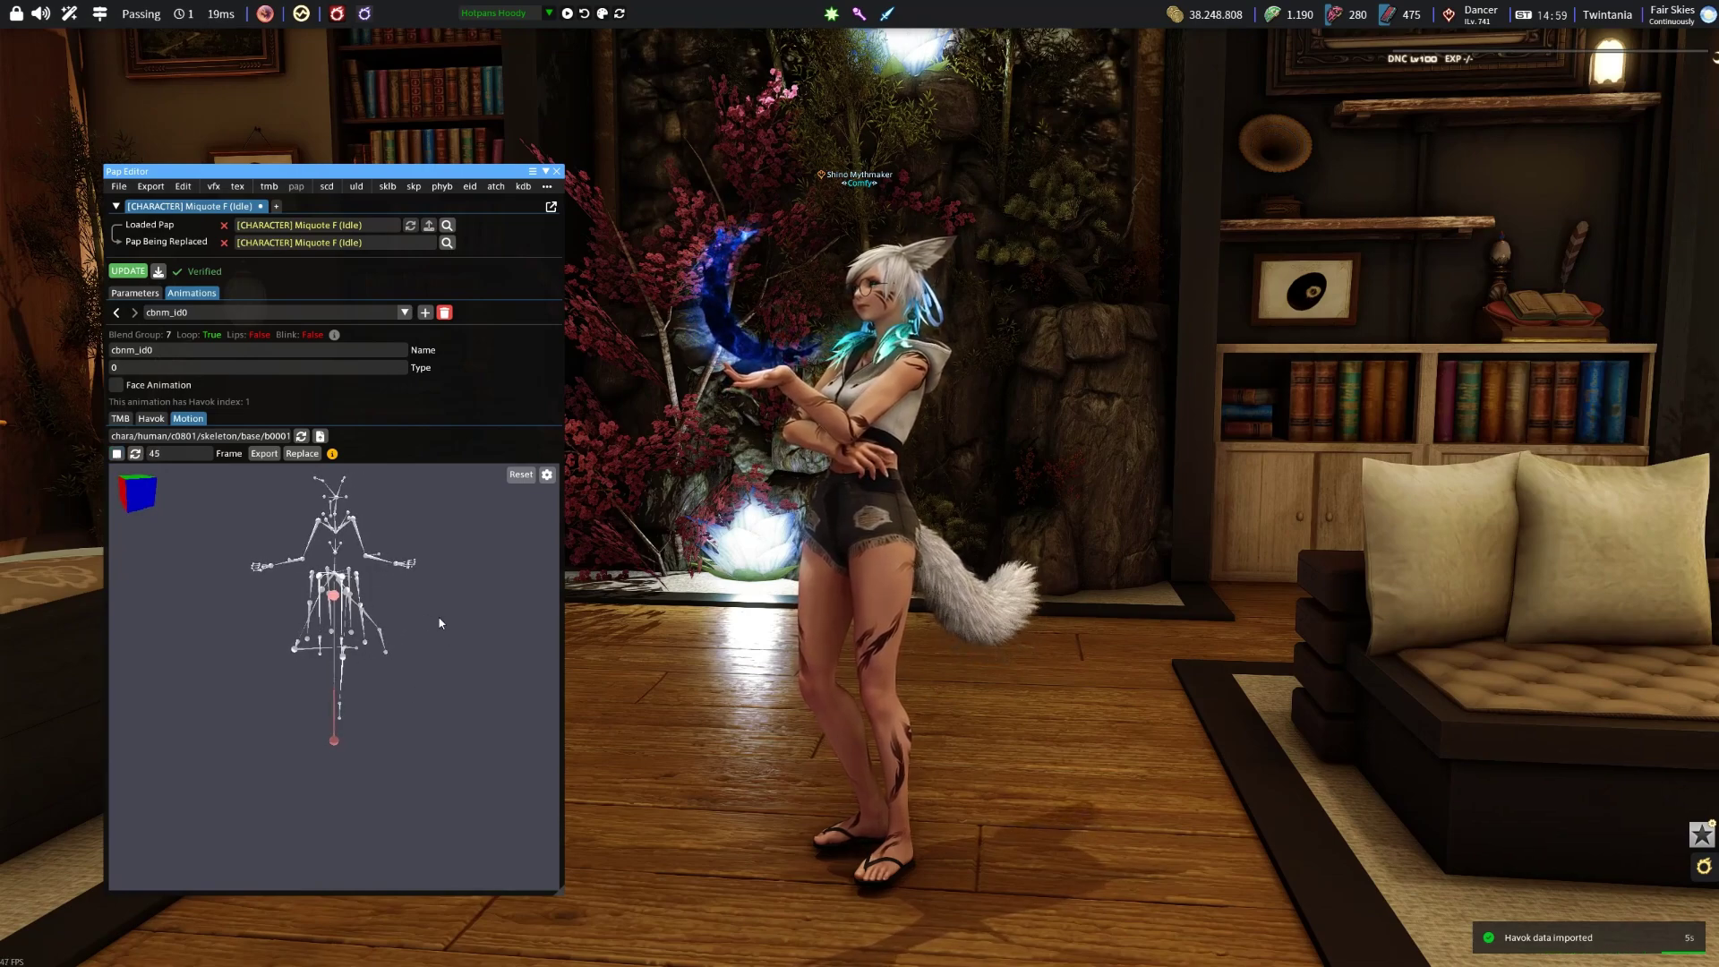
left_click(115, 454)
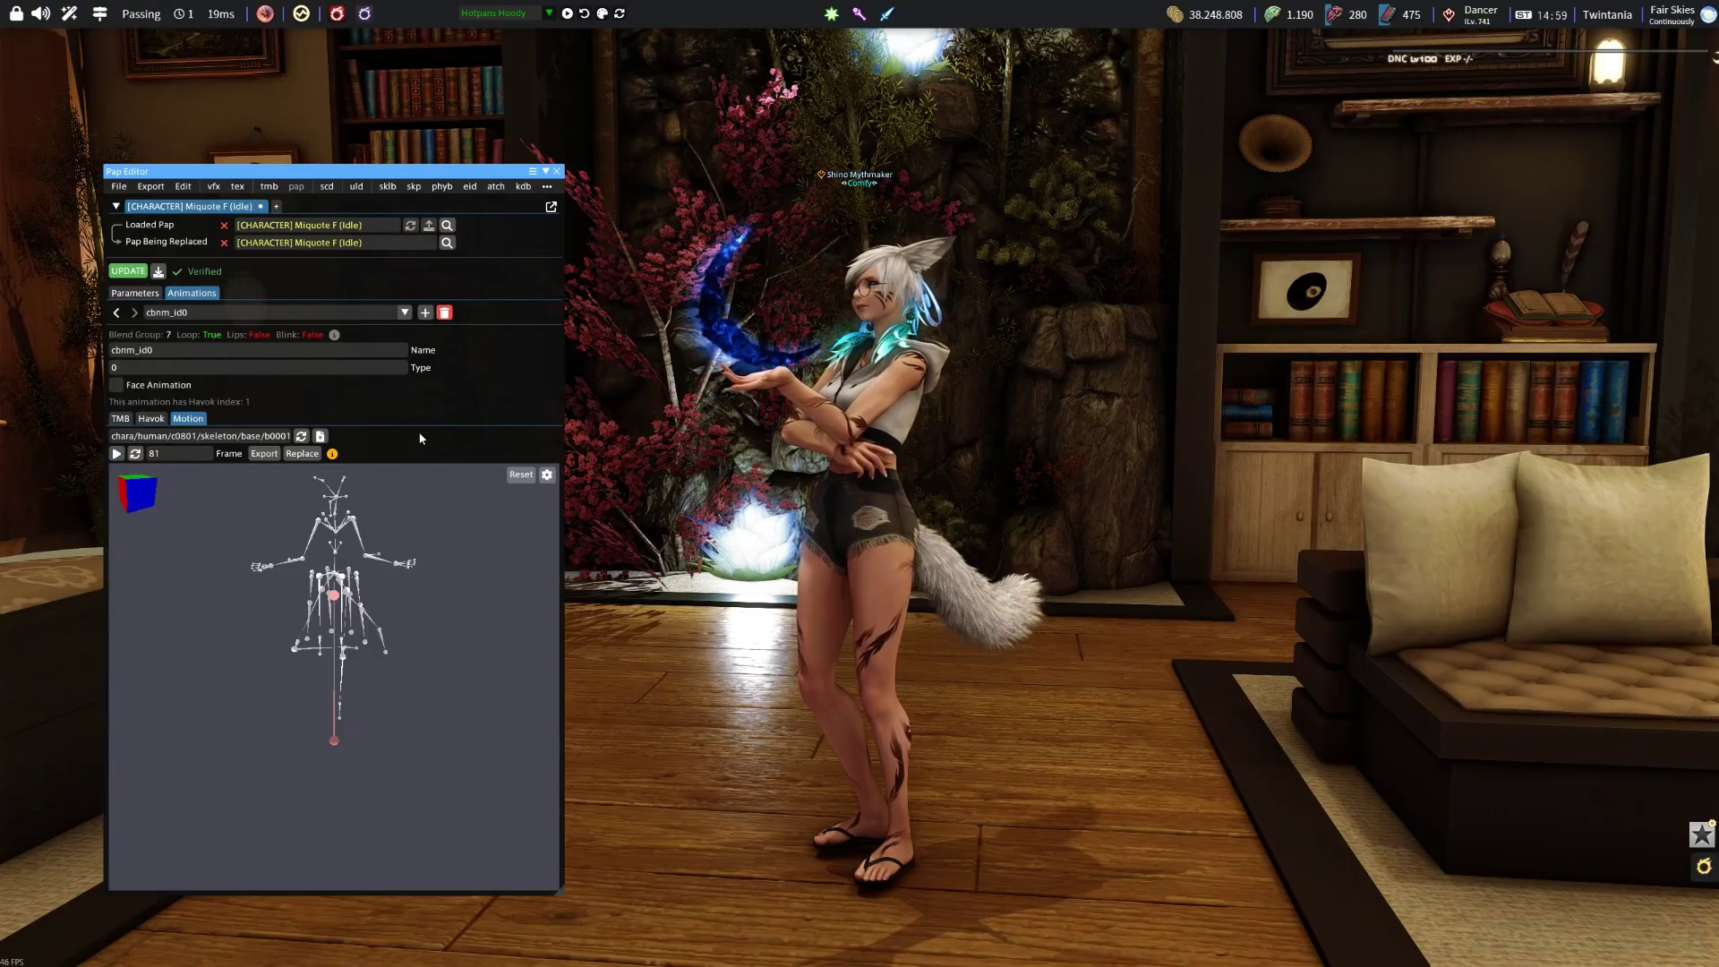
left_click(128, 270)
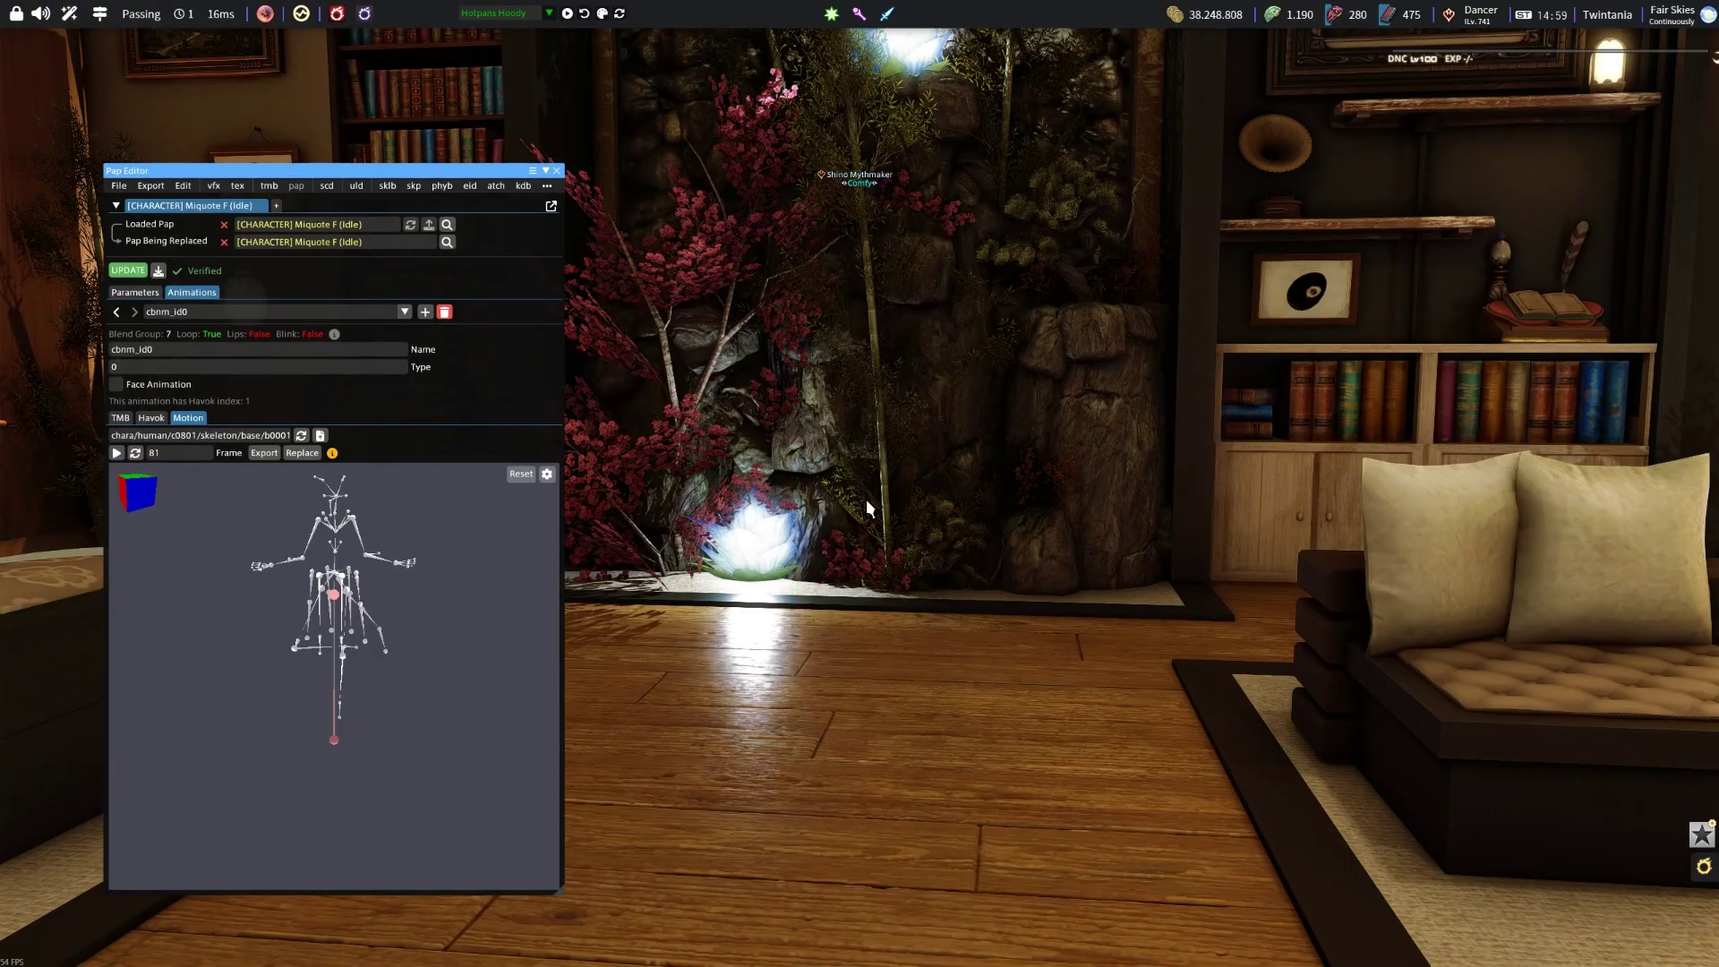
left_click_drag(1030, 488, 1028, 486)
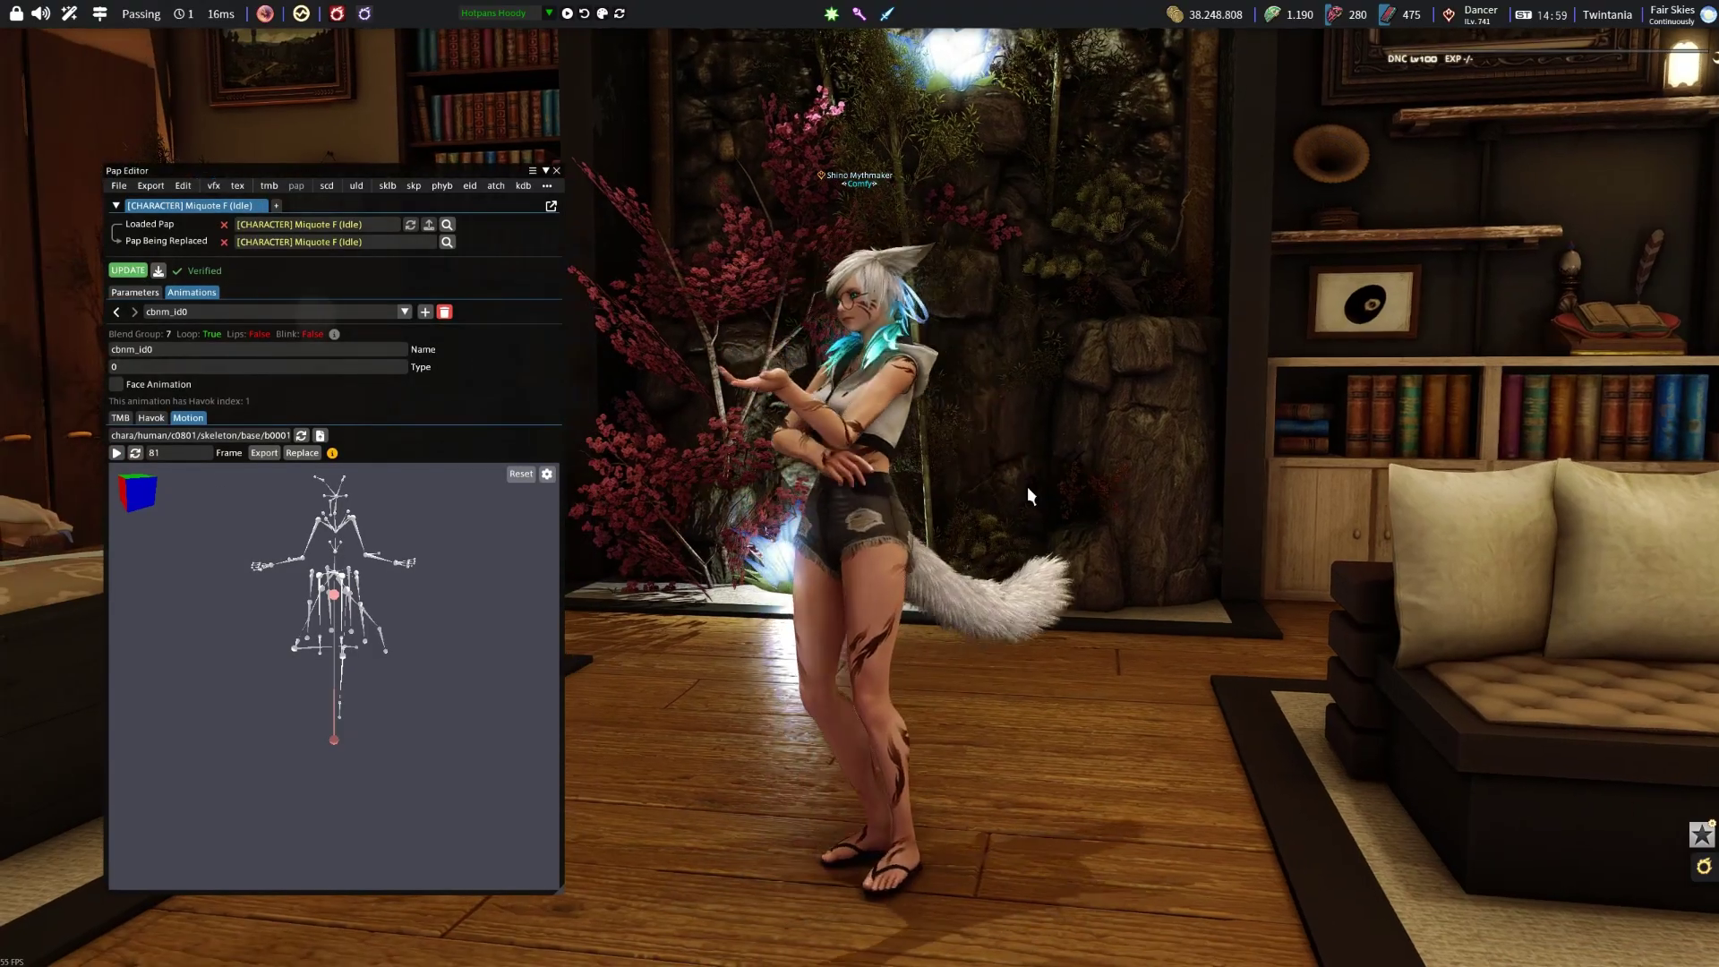
mouse_move(1018, 492)
left_mouse_down()
mouse_move(832, 495)
mouse_move(1019, 492)
left_mouse_up()
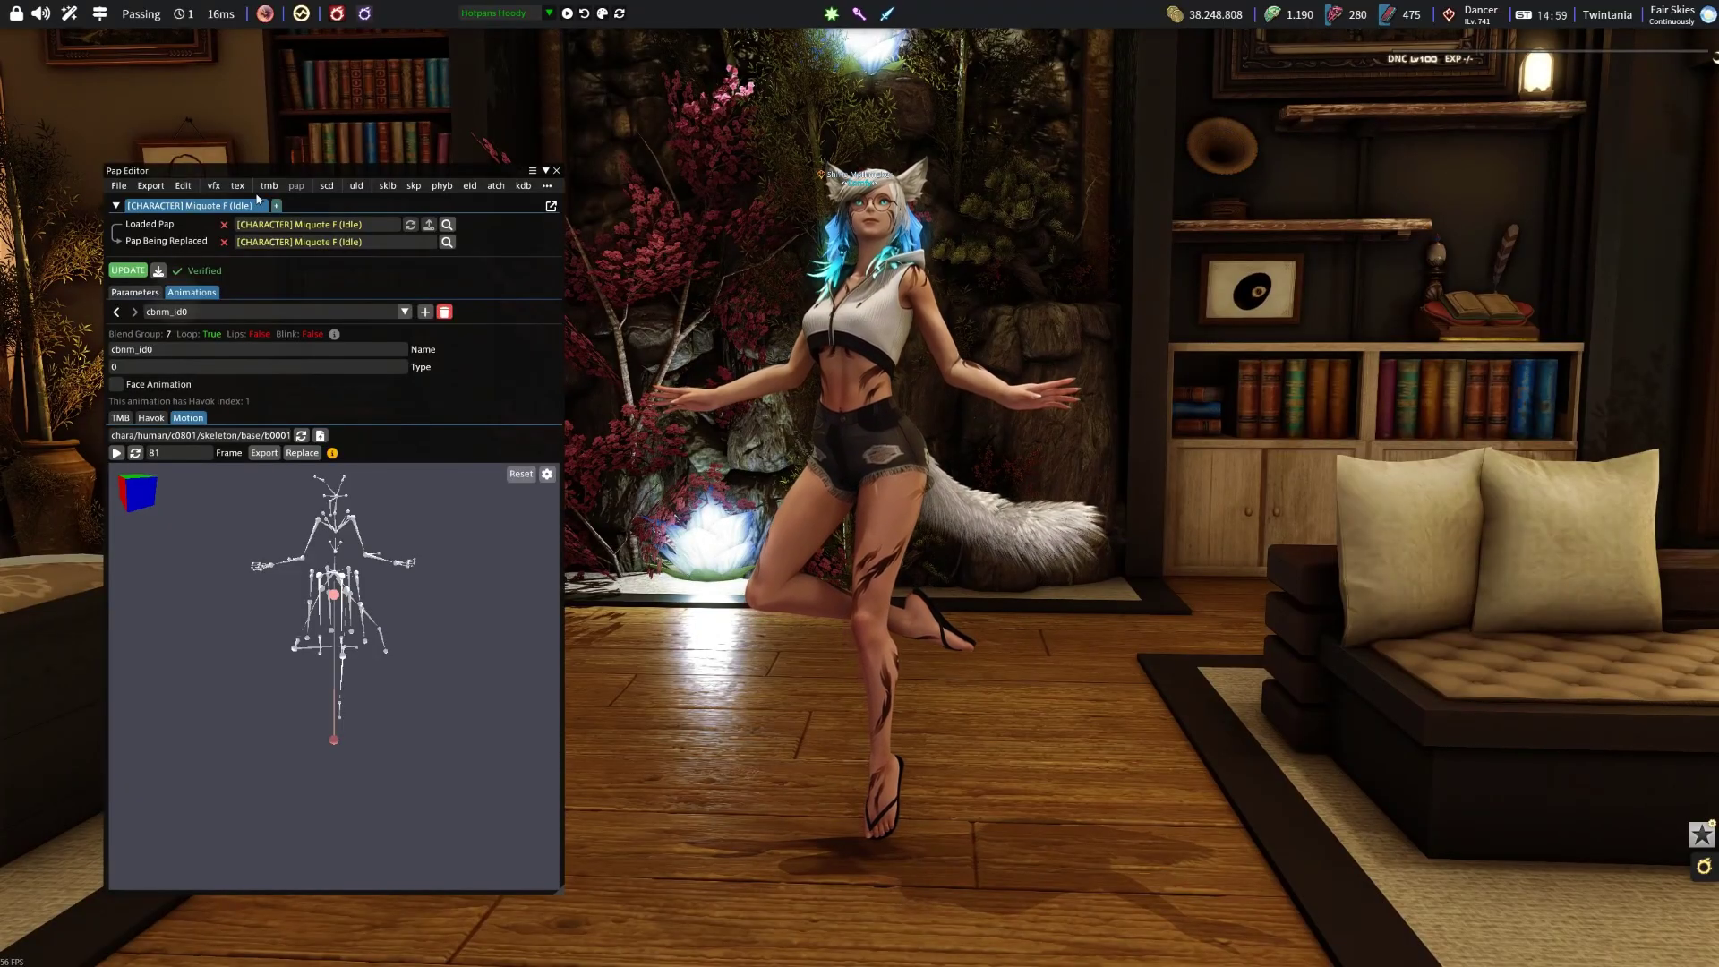
left_click(150, 185)
left_click(157, 204)
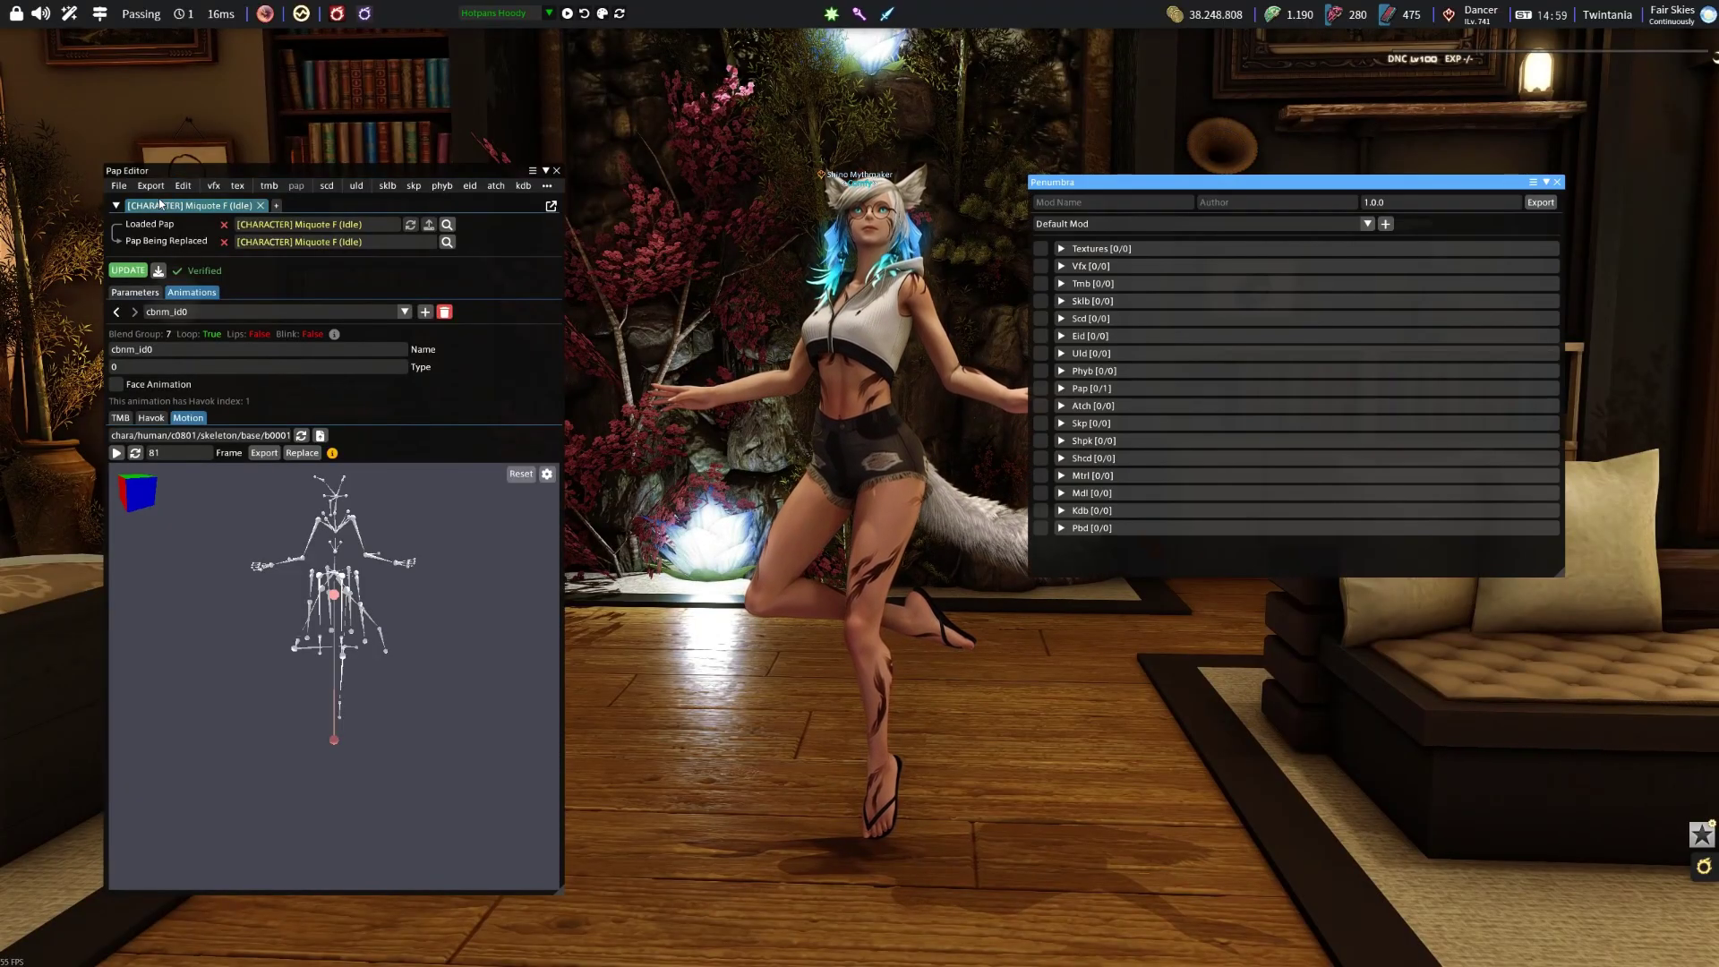
left_click(1042, 388)
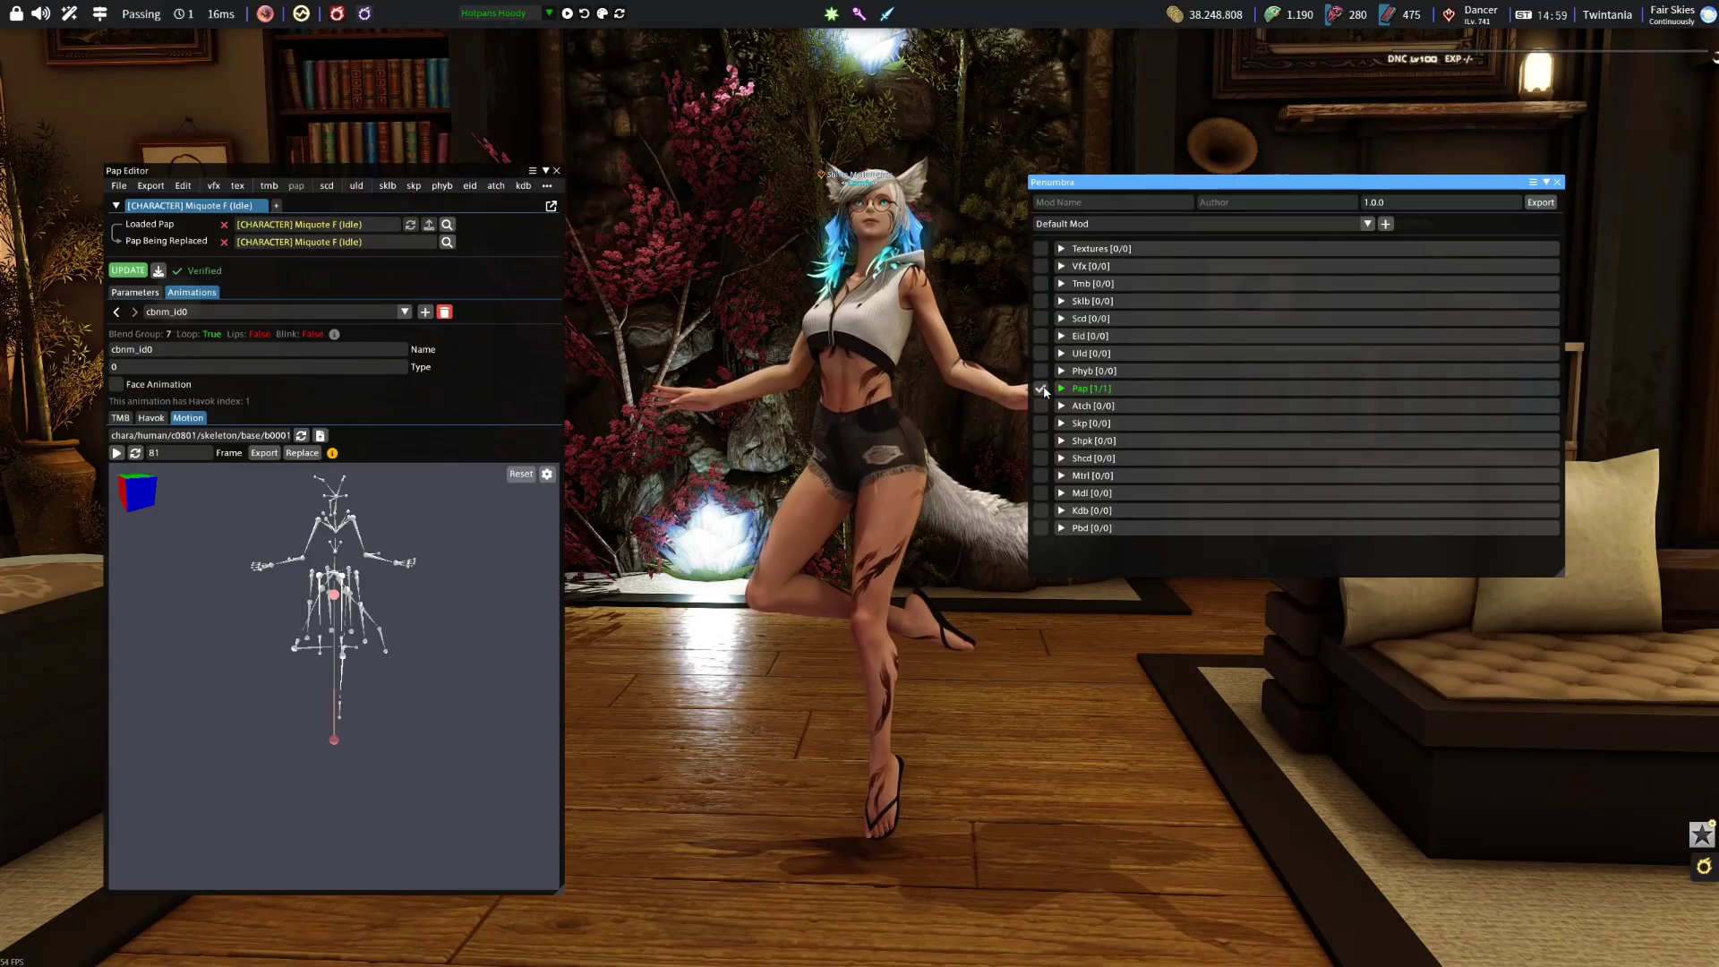
left_click(1094, 203)
type("dsad")
left_click(1261, 204)
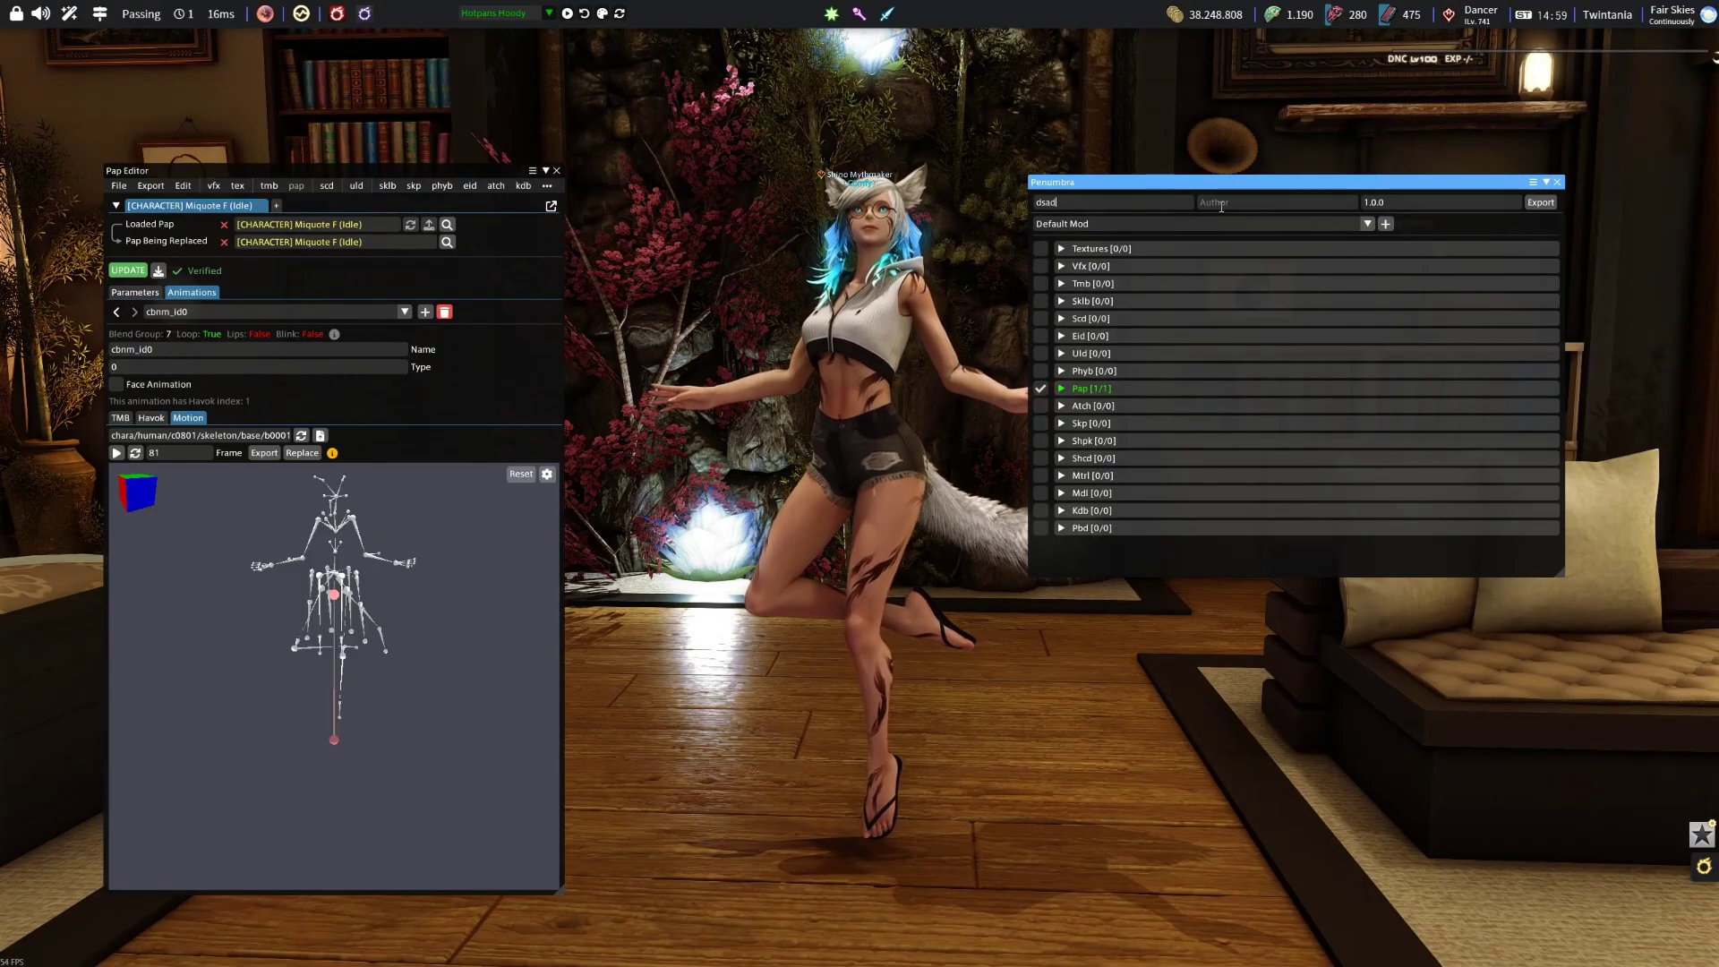
type("sd")
left_click_drag(1301, 202, 1187, 208)
left_click(1541, 202)
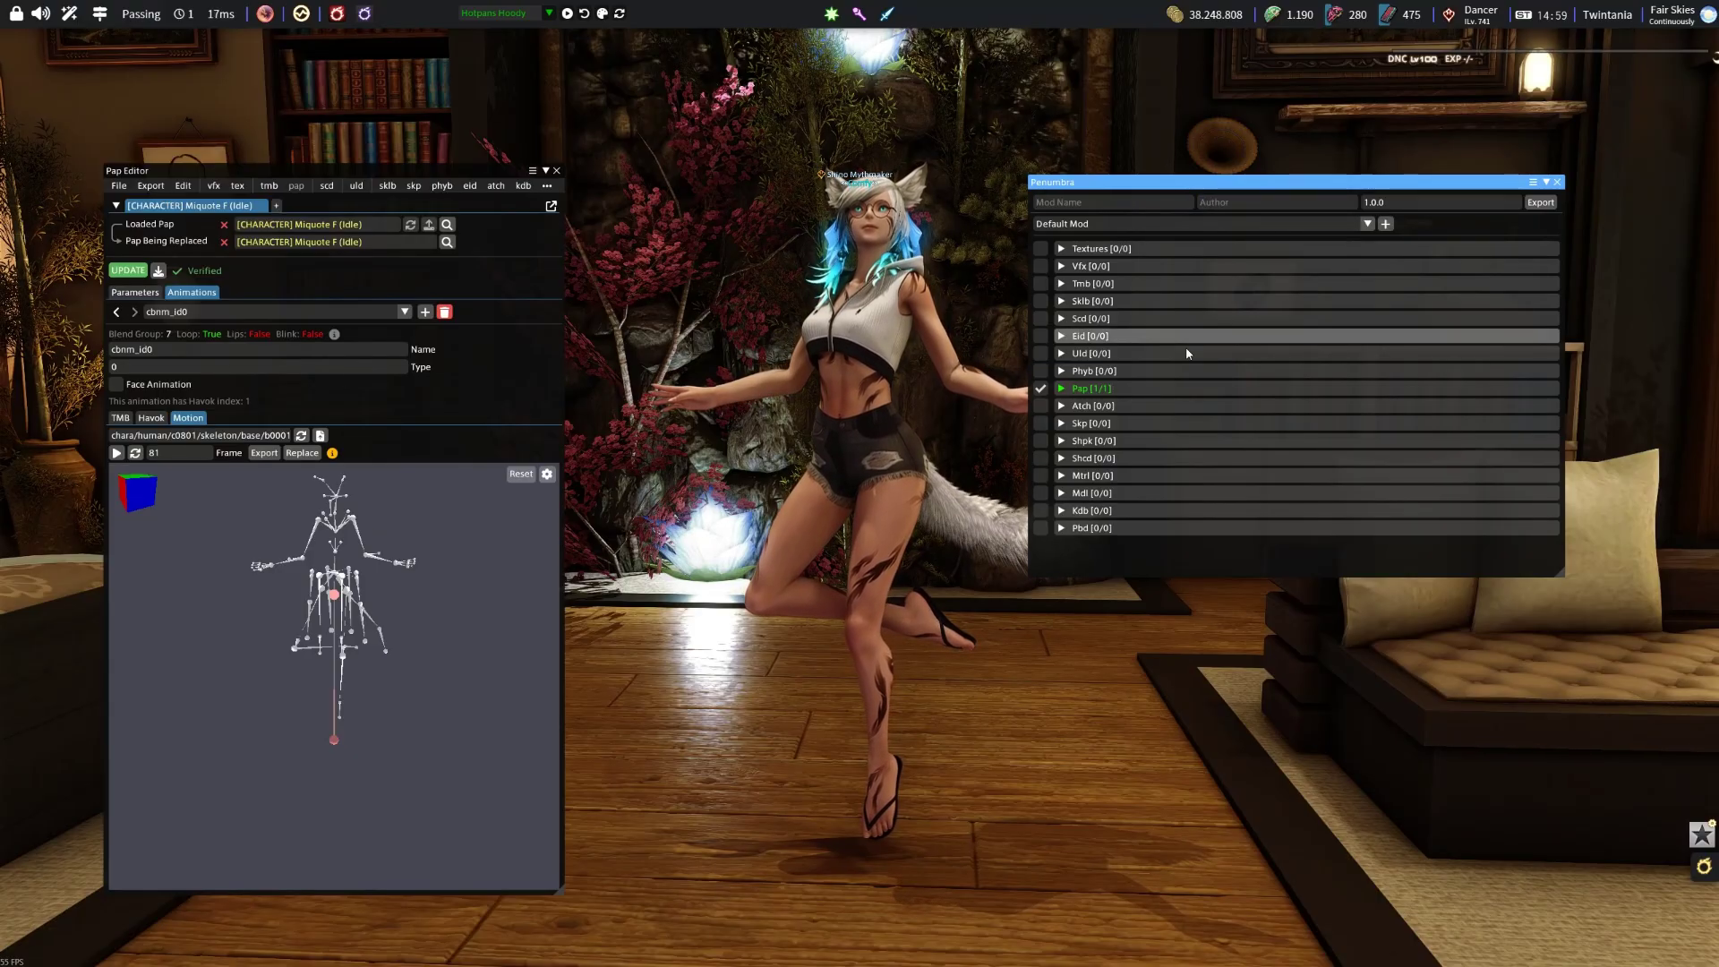
key("Escape")
right_click_drag(1223, 410, 955, 505)
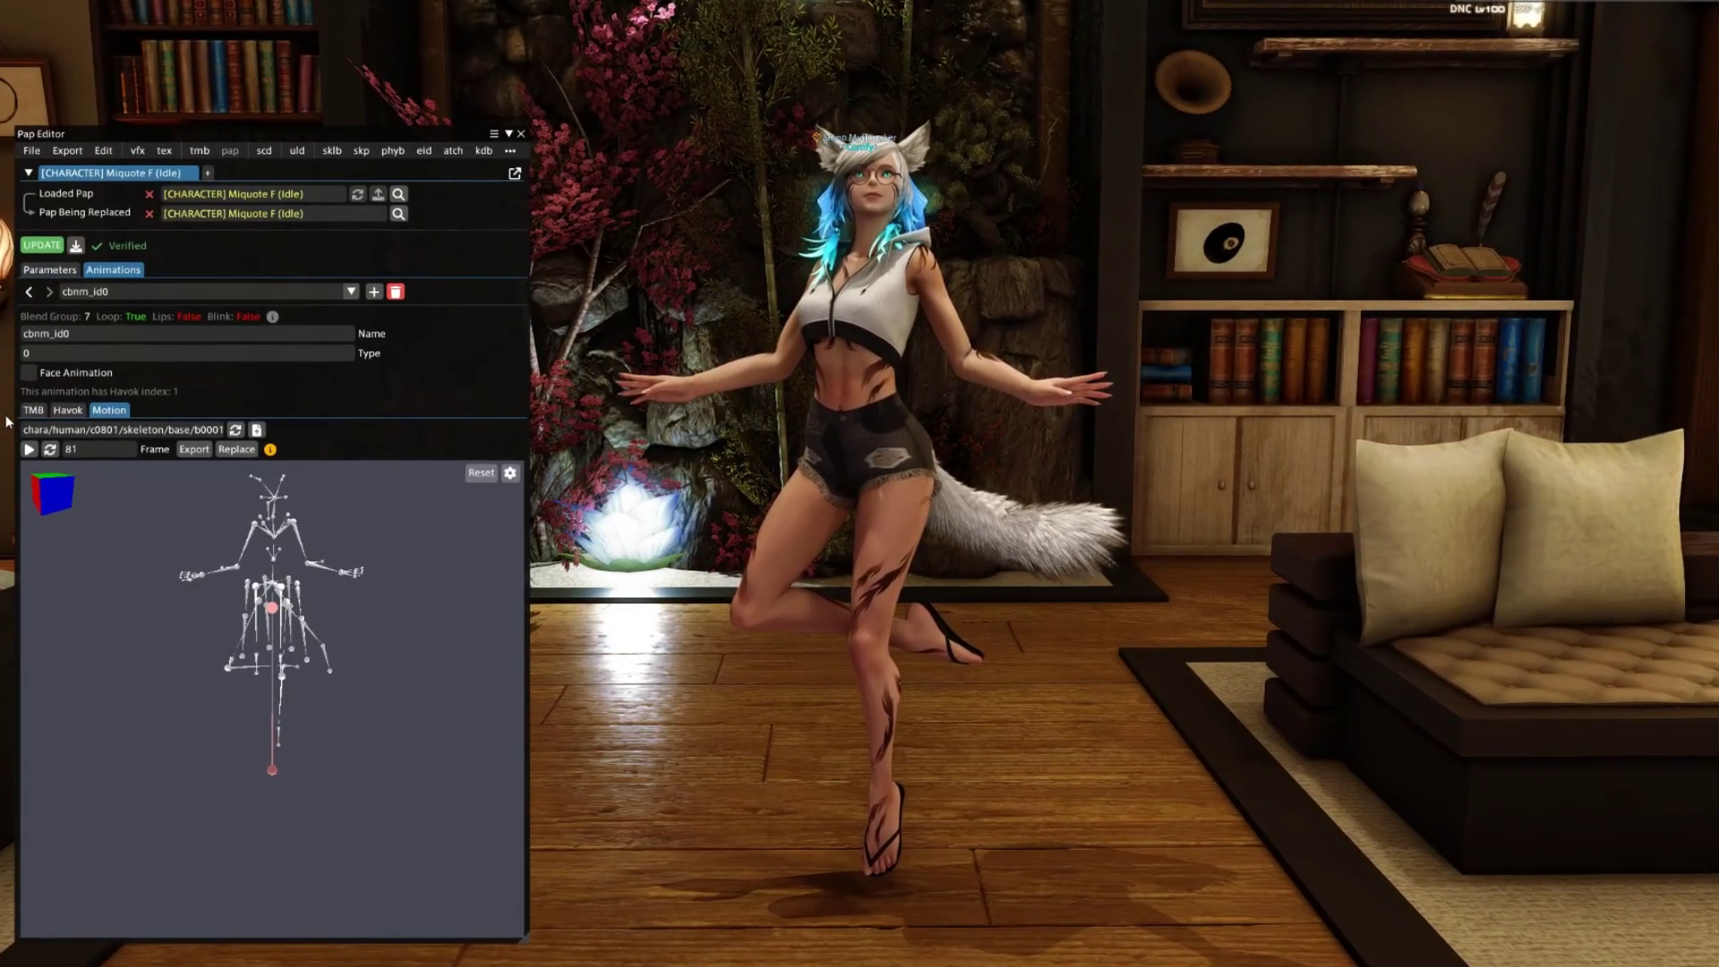
Step: In the TMB timeline, add a new Track 2 to Actor 0
left_click(41, 410)
right_click_drag(627, 537, 788, 201)
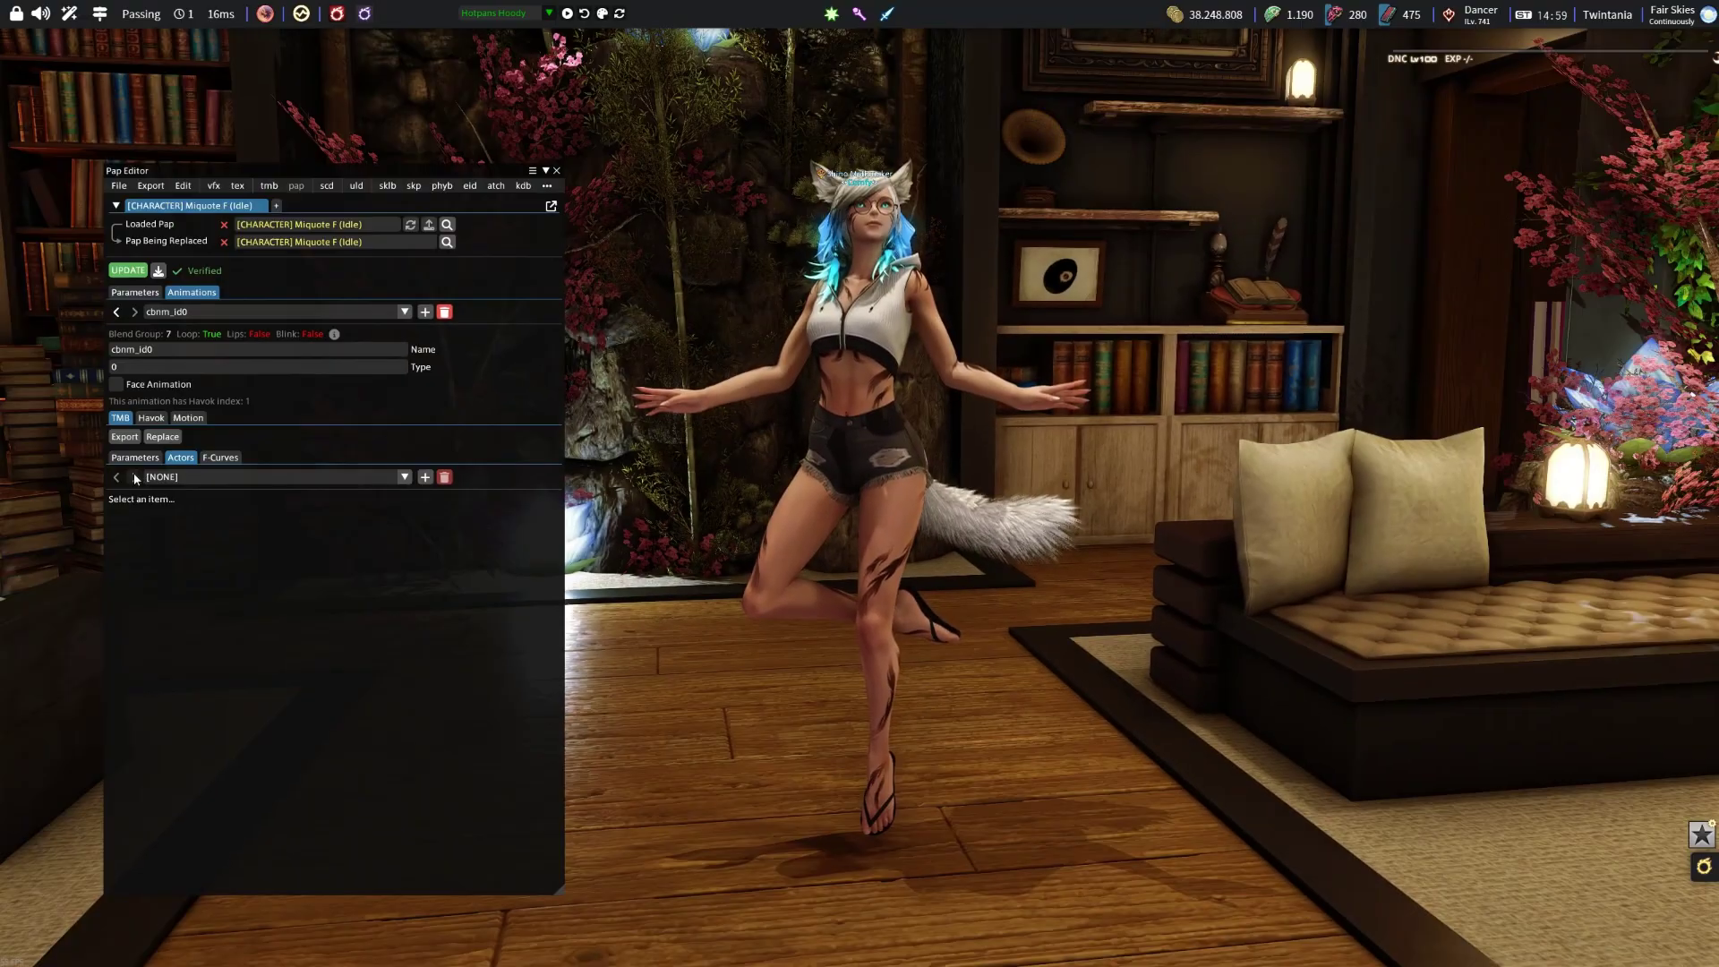
left_click(58, 475)
left_click(52, 495)
left_click(116, 559)
left_click(123, 601)
Step: Add a Camera and Nameplate Control event to Track 2, found by searching 'name'
left_click(269, 600)
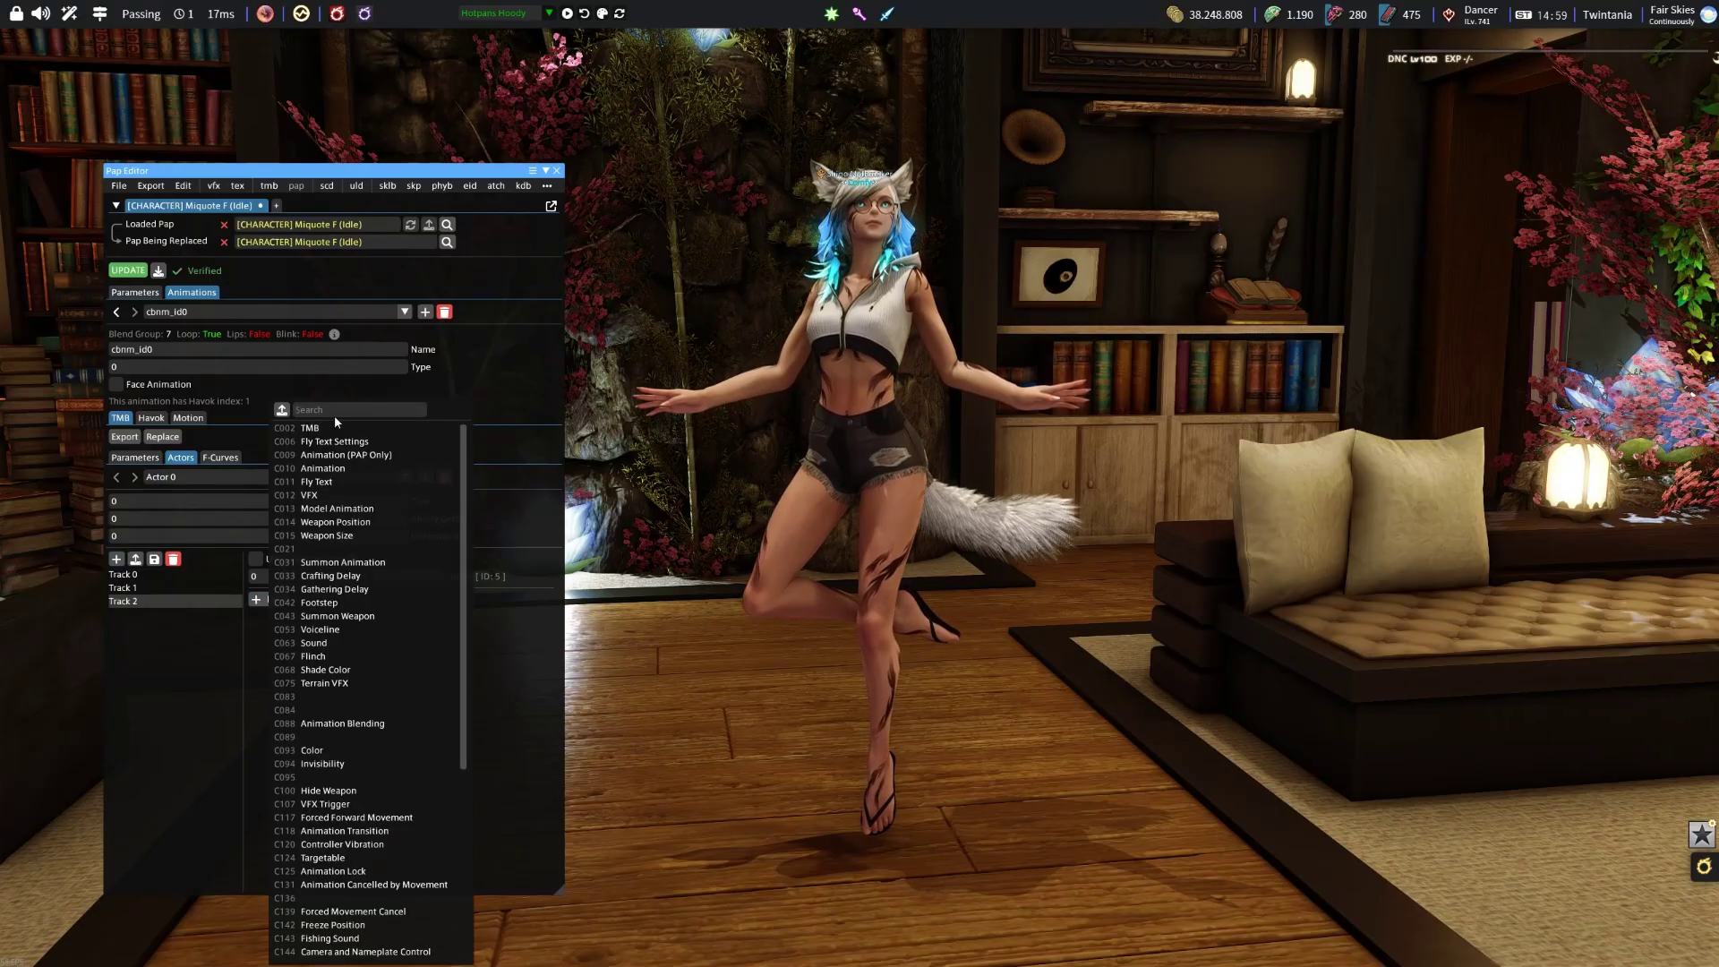
left_click(332, 410)
type("name")
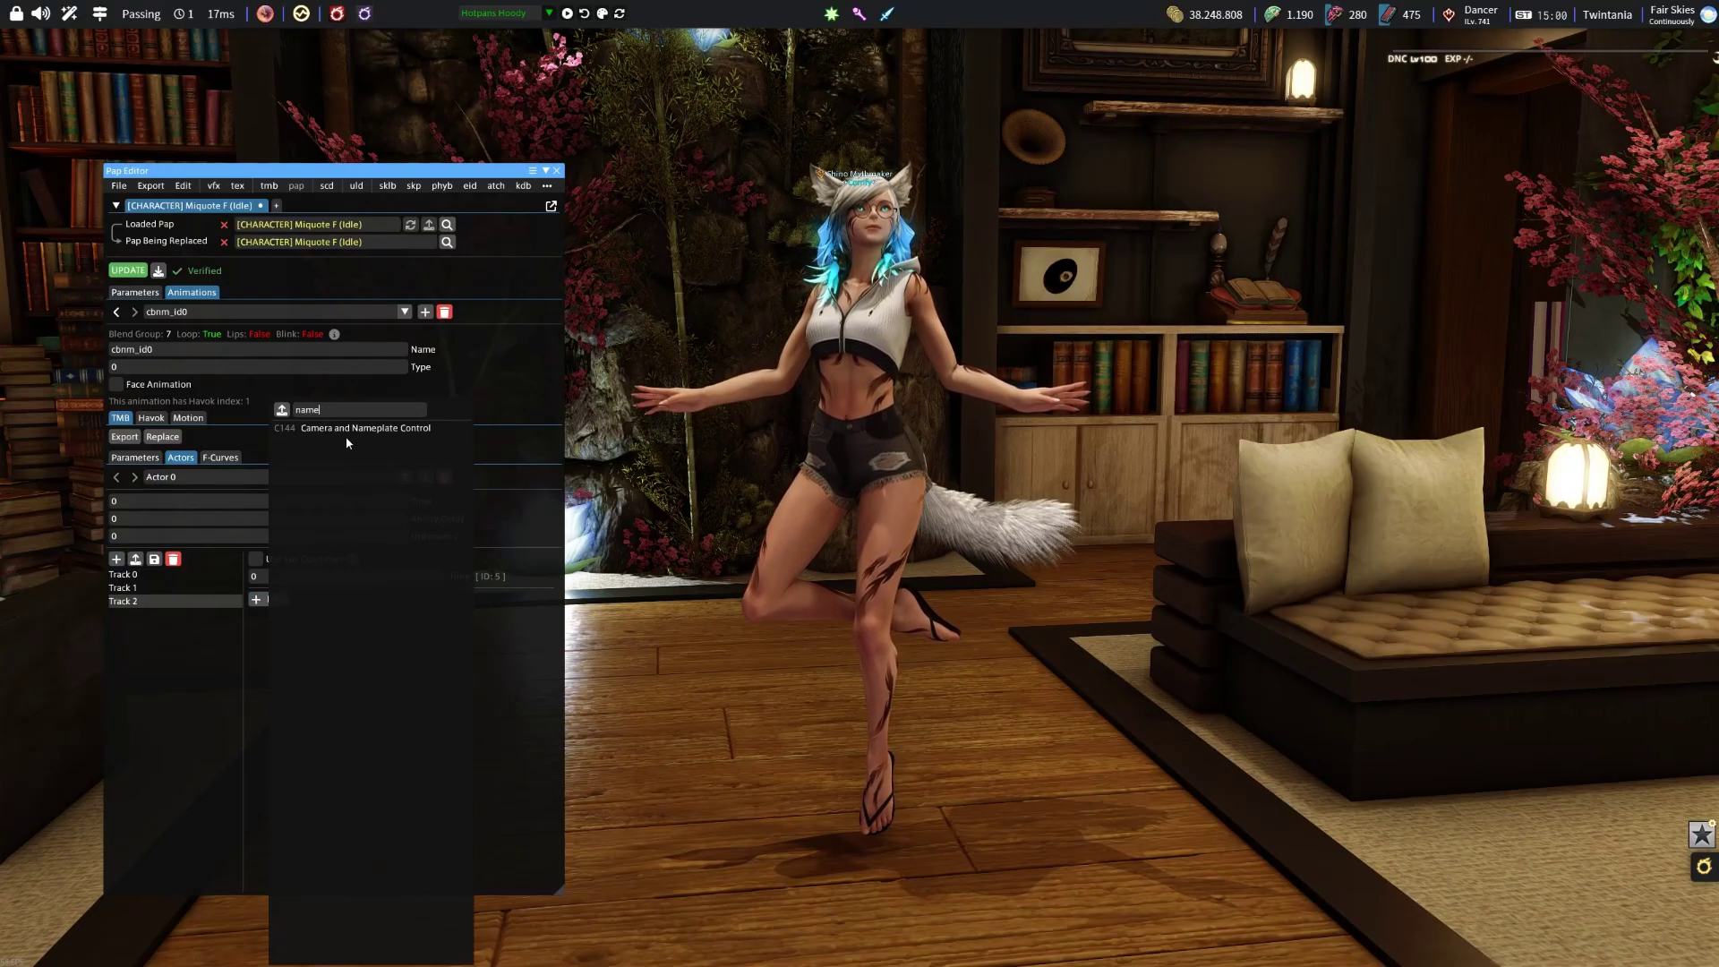
left_click(358, 428)
Step: Set the event to Time 2, Duration -1, Nameplate Shift 0.2, and apply it in-game
left_click(320, 595)
left_click(296, 630)
type("2")
double_click(297, 646)
type("-1")
double_click(343, 716)
type("0.2")
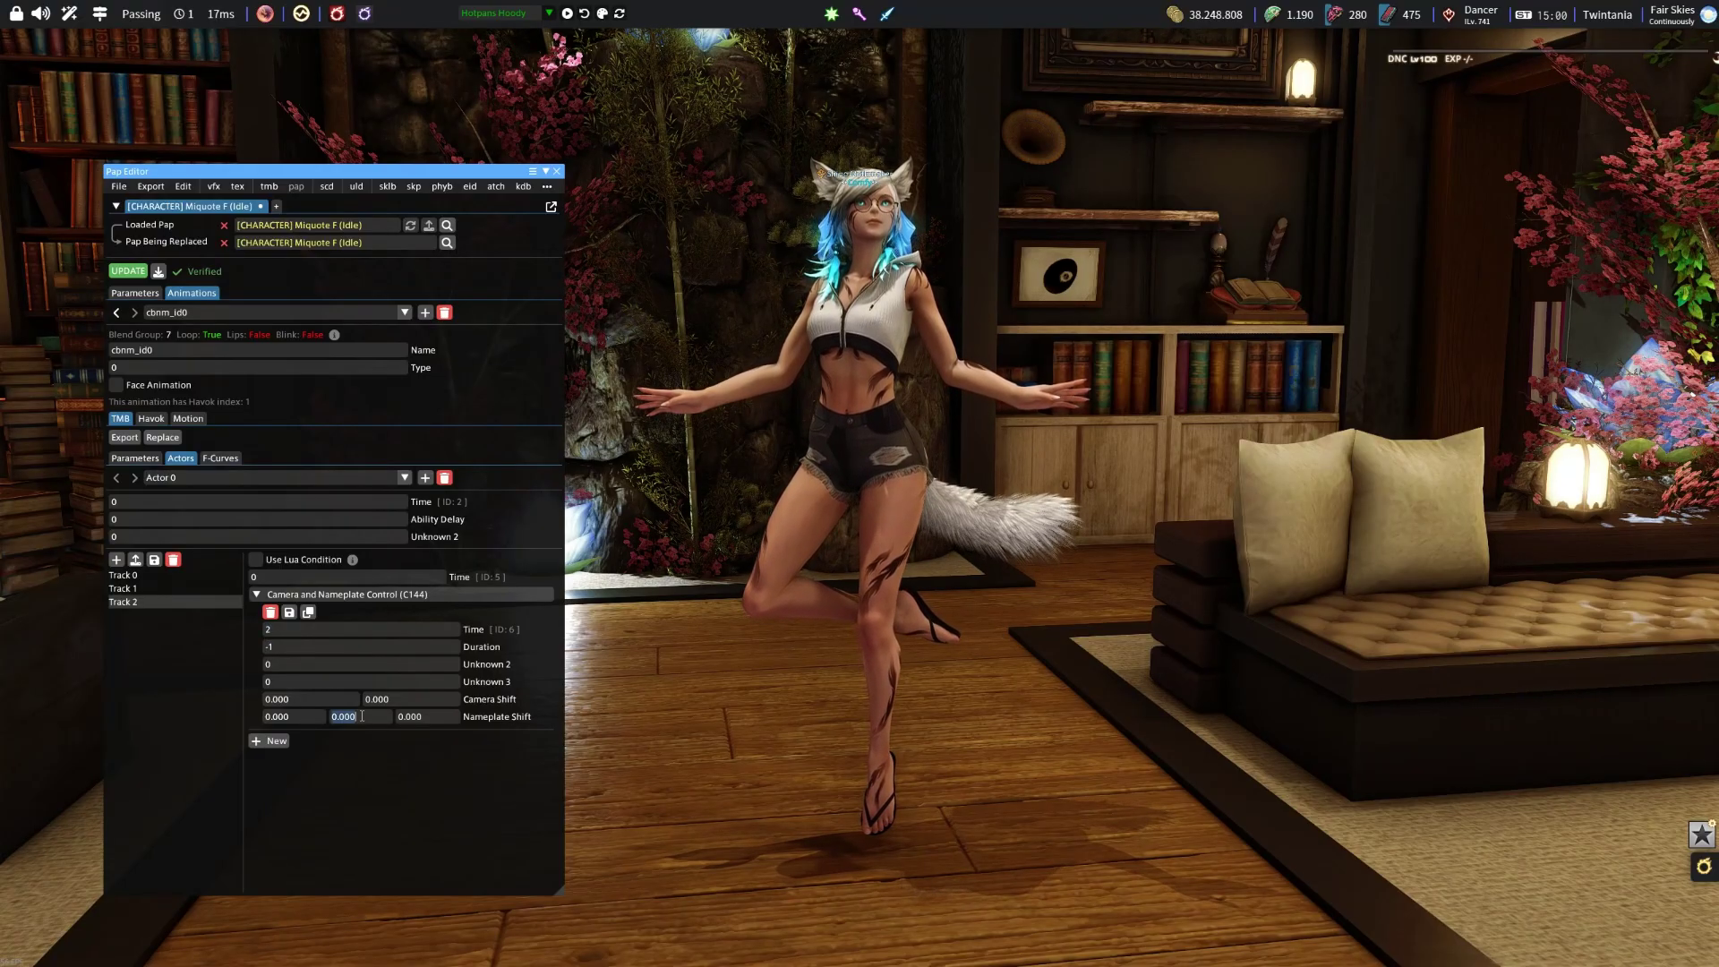
left_click(126, 271)
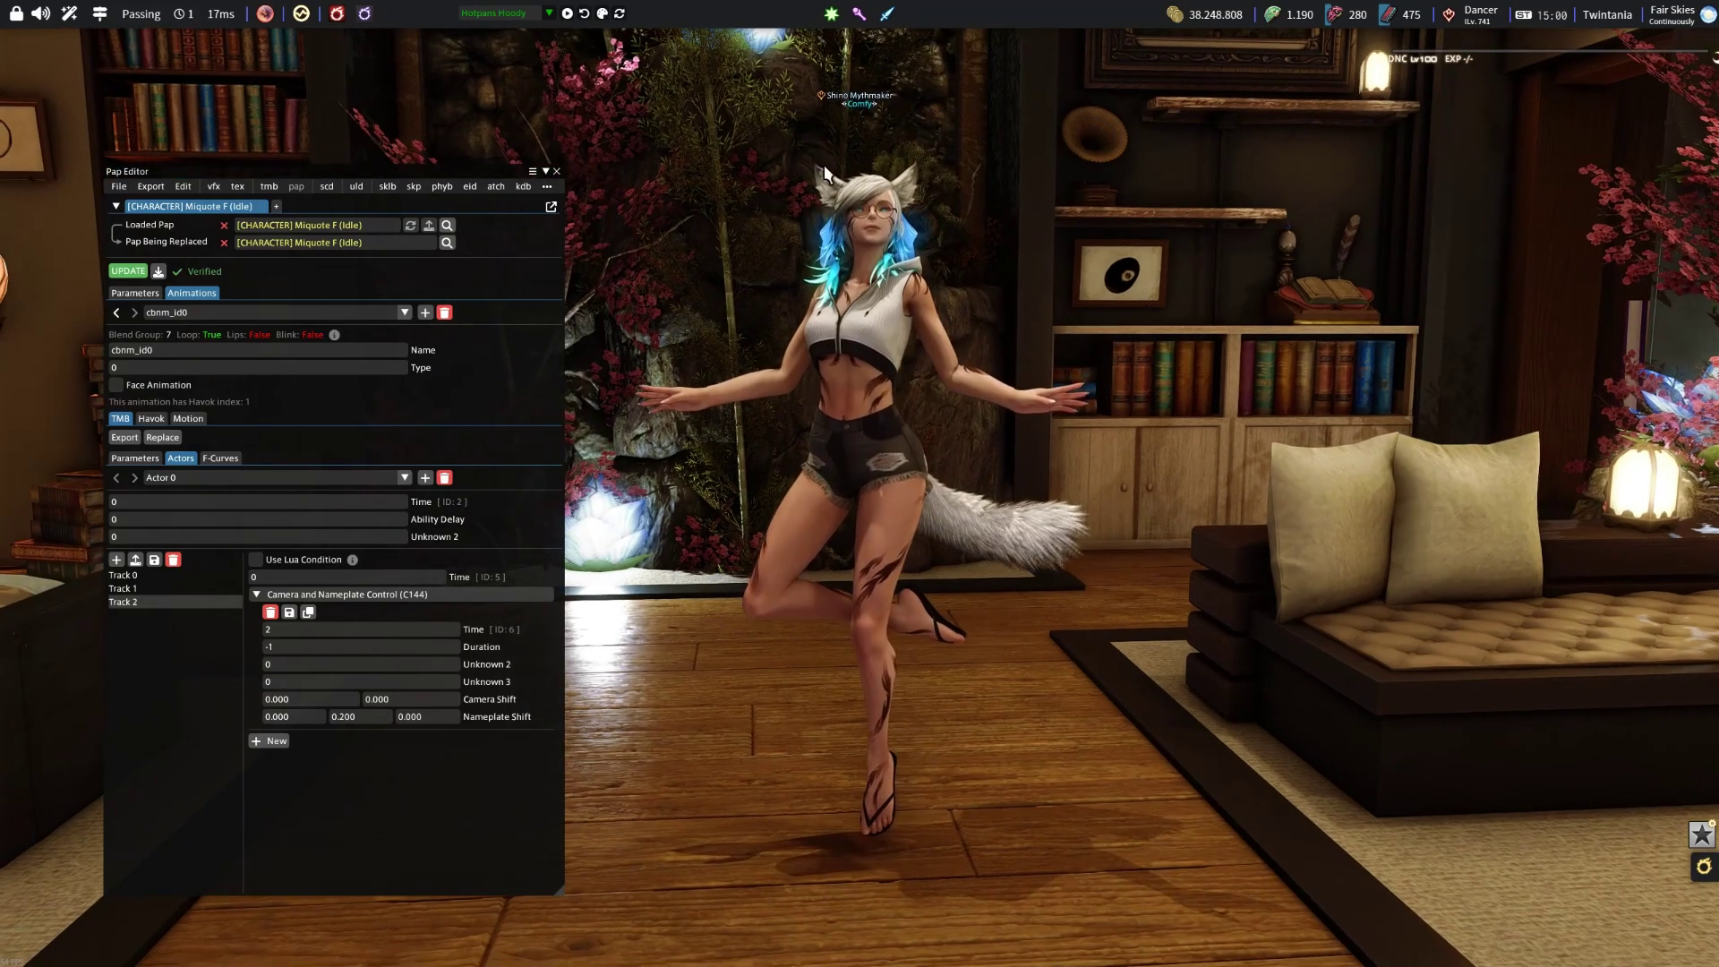